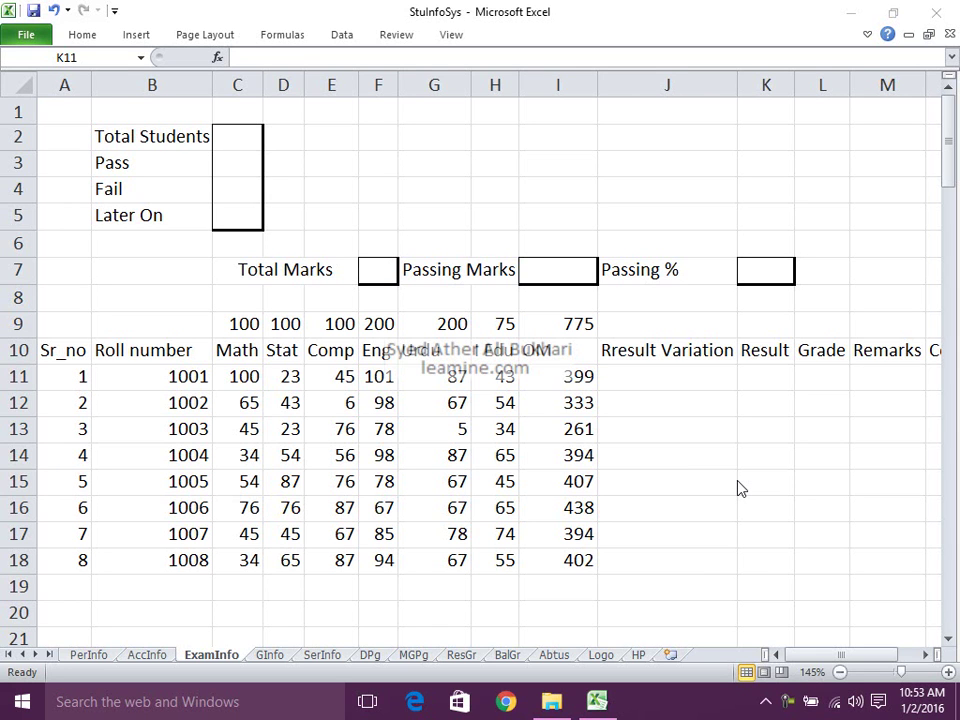
With J11 selected, keep the ribbon expanded and show the Insert commands, including sparklines.
{"action": "left_click", "coordinate": [653, 368]}
{"action": "key", "text": "ctrl+F1"}
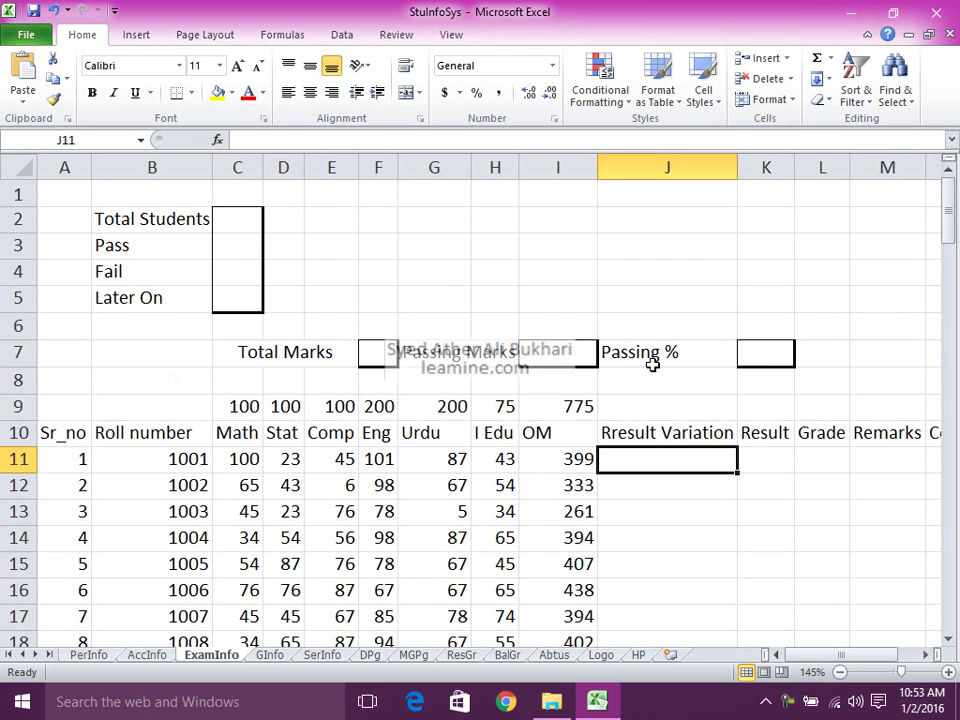
{"action": "scroll", "coordinate": [652, 366], "scroll_direction": "down", "scroll_amount": 1}
{"action": "scroll", "coordinate": [651, 364], "scroll_direction": "down", "scroll_amount": 1}
{"action": "scroll", "coordinate": [651, 366], "scroll_direction": "down", "scroll_amount": 1}
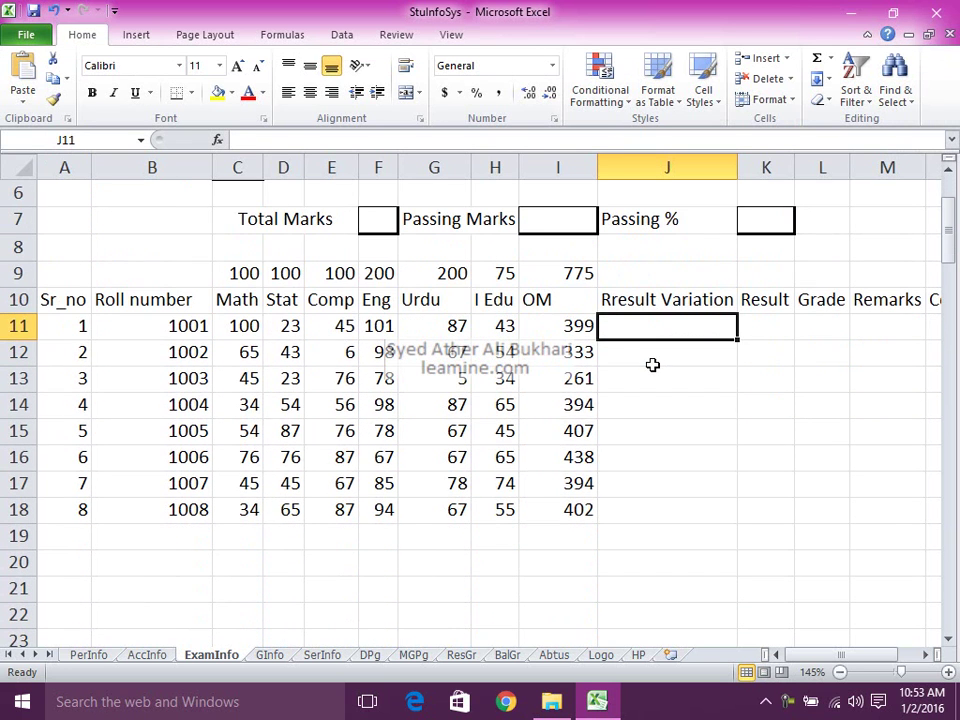
{"action": "left_click", "coordinate": [134, 34]}
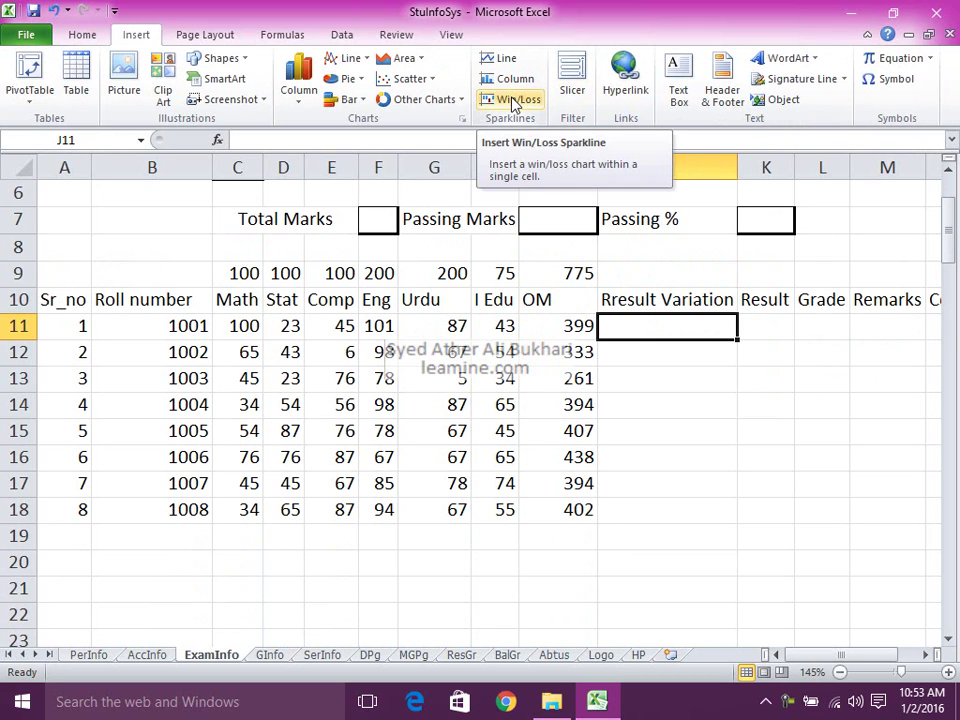
Add a line sparkline in J11 from marks C11:H11 and fill it down to J18.
{"action": "left_click", "coordinate": [493, 326]}
{"action": "left_click_drag", "start_coordinate": [493, 326], "coordinate": [240, 326]}
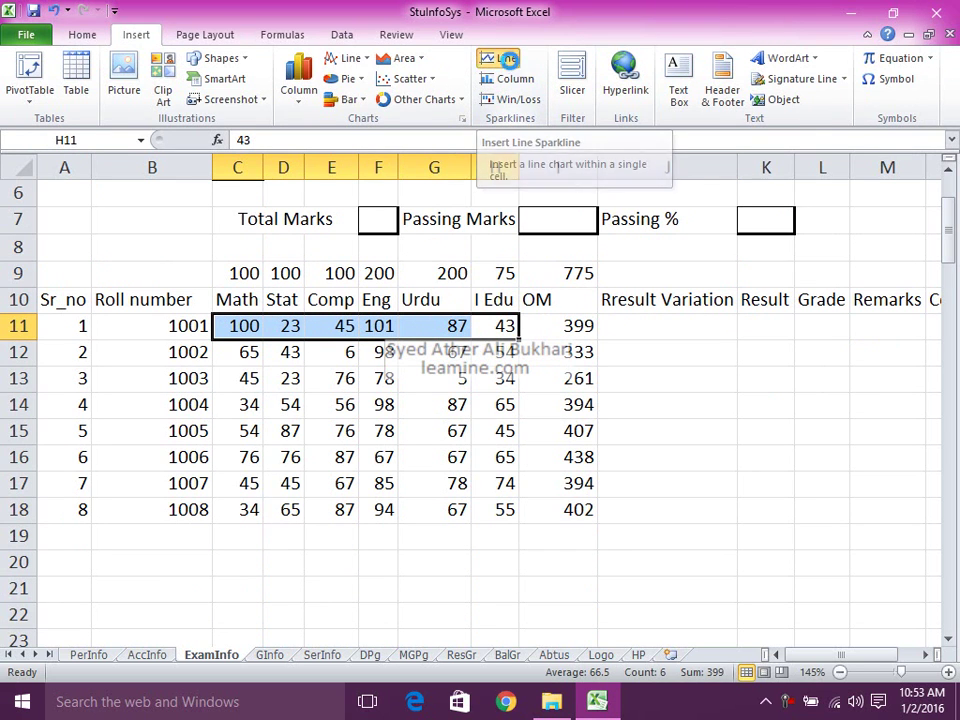
{"action": "left_click", "coordinate": [506, 60]}
{"action": "left_click", "coordinate": [324, 188]}
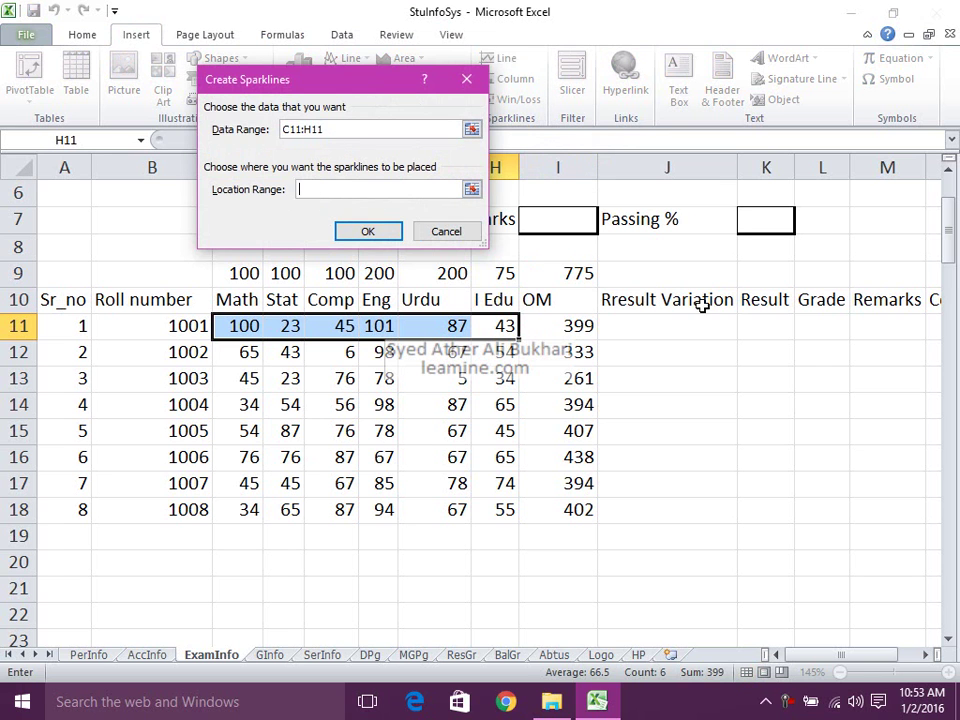
{"action": "left_click", "coordinate": [679, 326]}
{"action": "left_click", "coordinate": [366, 232]}
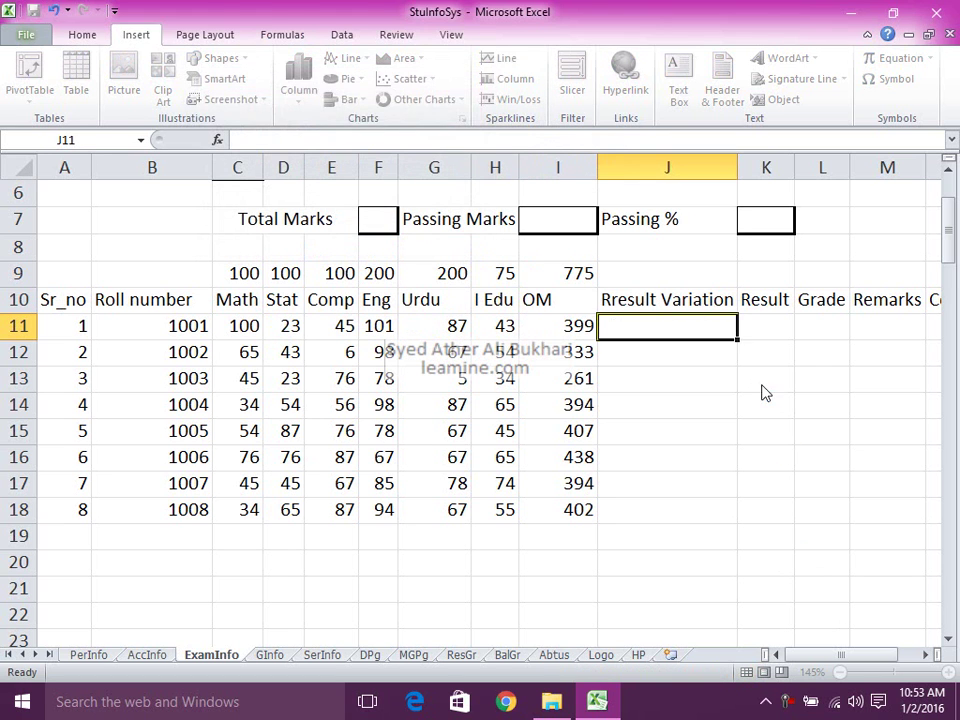
{"action": "mouse_move", "coordinate": [737, 340]}
{"action": "left_mouse_down"}
{"action": "mouse_move", "coordinate": [732, 511]}
{"action": "mouse_move", "coordinate": [740, 530]}
{"action": "left_mouse_up"}
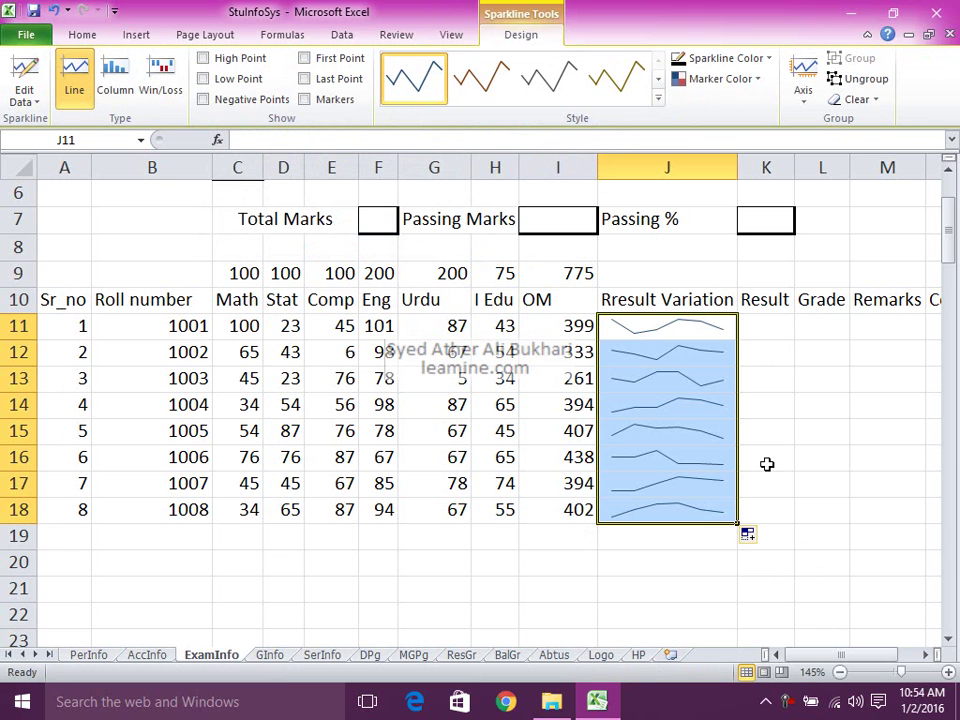
{"action": "left_click", "coordinate": [760, 326]}
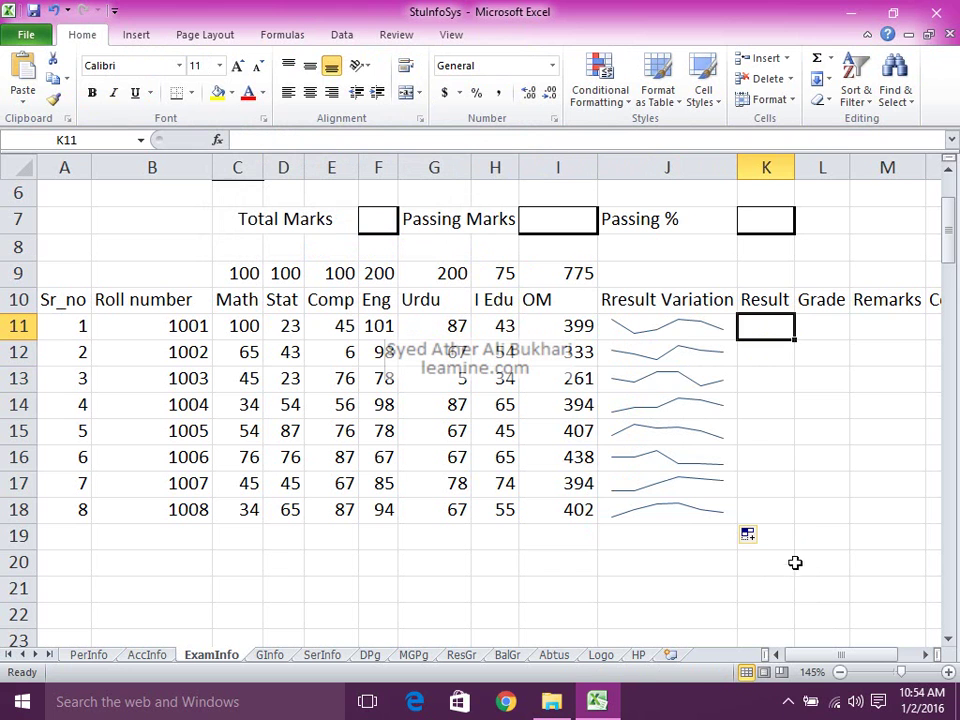
{"action": "key", "text": "Right"}
{"action": "key", "text": "Right"}
{"action": "key", "text": "Right"}
{"action": "key", "text": "Left"}
{"action": "key", "text": "Left"}
{"action": "key", "text": "Left"}
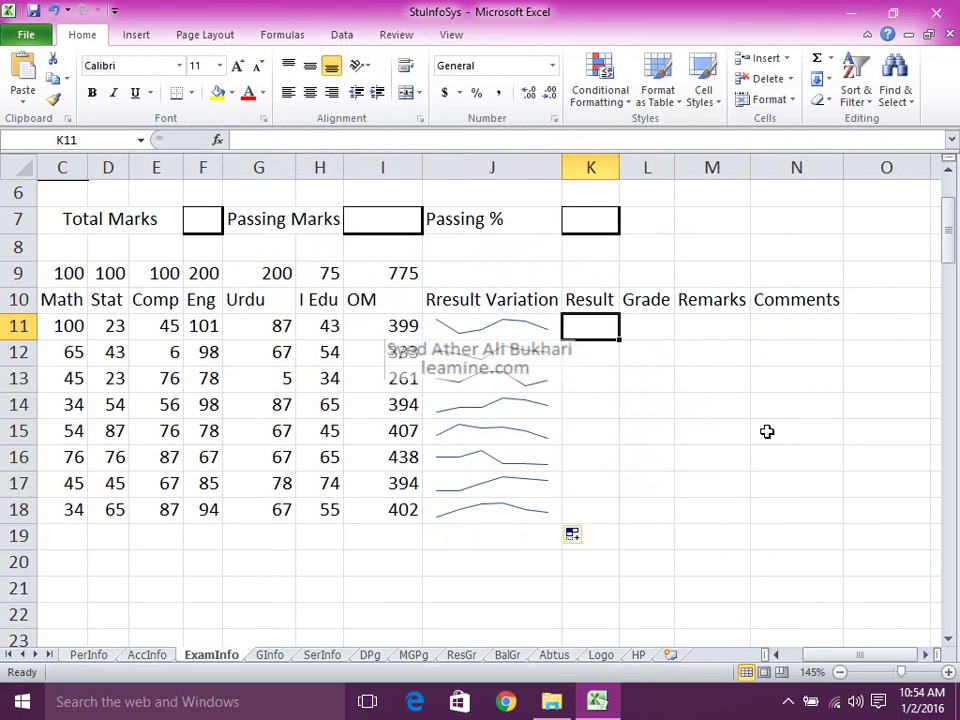
{"action": "key", "text": "Left"}
{"action": "key", "text": "Left"}
{"action": "key", "text": "Left"}
{"action": "key", "text": "Left"}
{"action": "key", "text": "Left"}
{"action": "key", "text": "Left"}
{"action": "key", "text": "Left"}
{"action": "key", "text": "Left"}
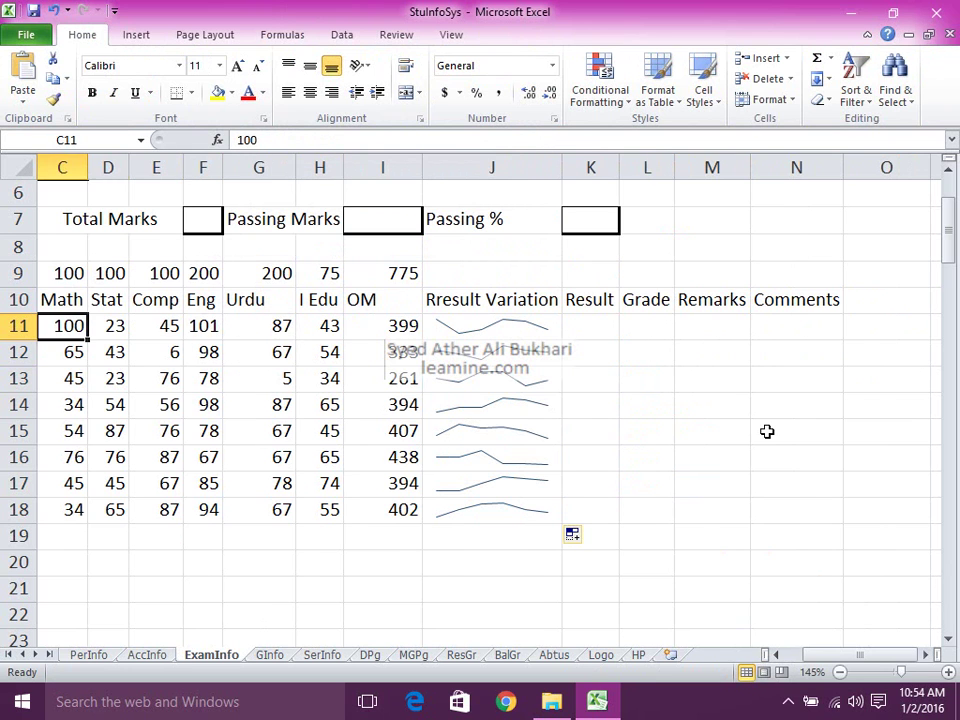
{"action": "key", "text": "Left"}
{"action": "key", "text": "Right"}
{"action": "key", "text": "Right"}
{"action": "key", "text": "Right"}
{"action": "key", "text": "Right"}
{"action": "key", "text": "Right"}
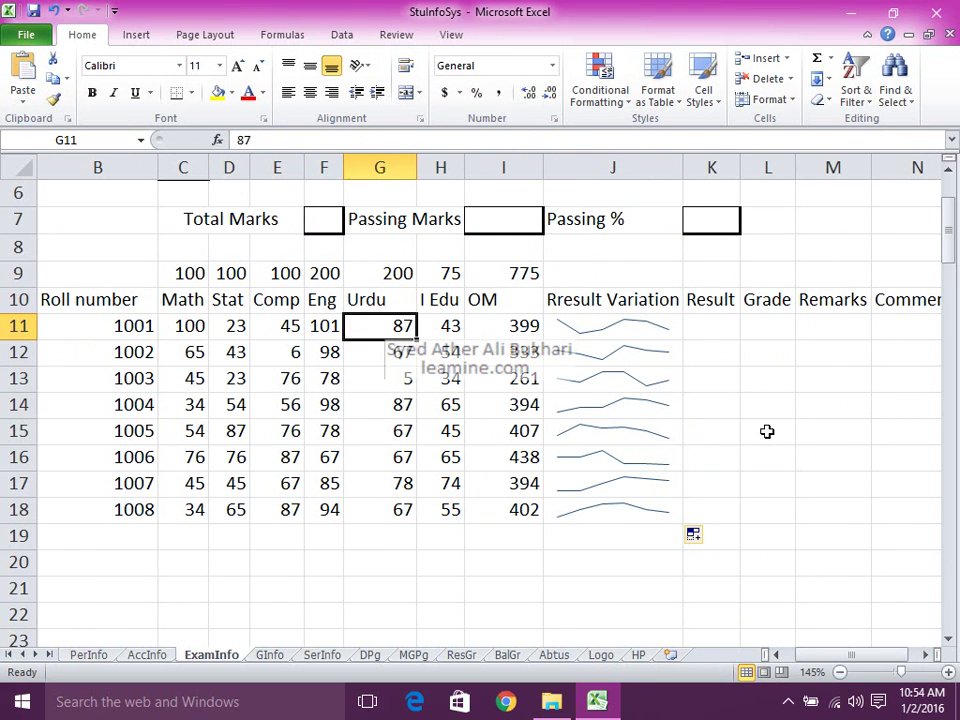
{"action": "key", "text": "Right"}
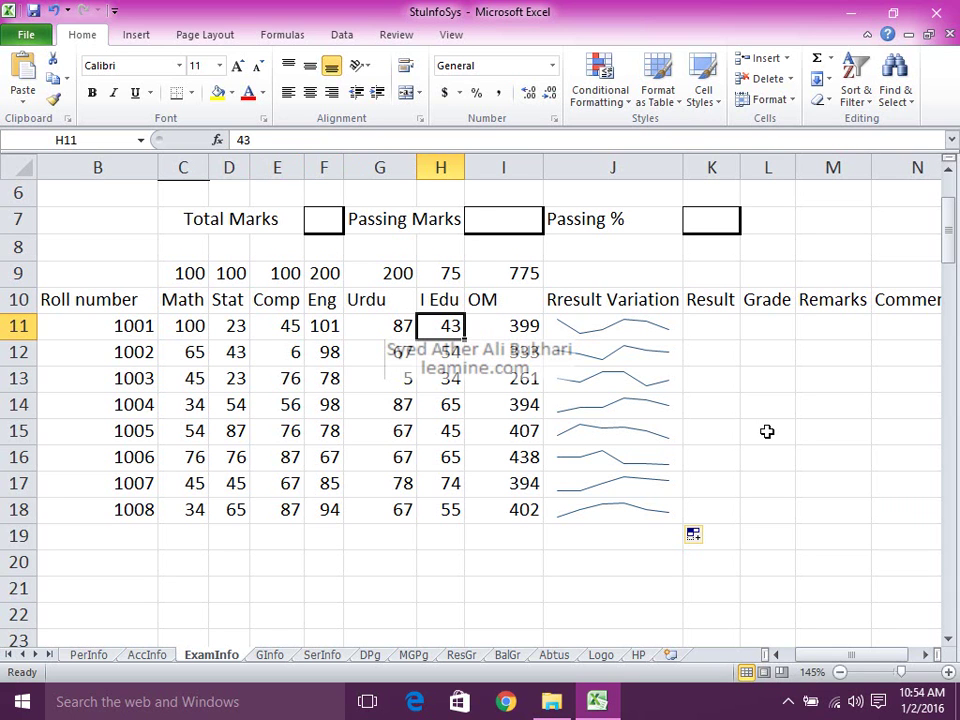
{"action": "key", "text": "Up"}
{"action": "key", "text": "Up"}
{"action": "key", "text": "Up"}
{"action": "key", "text": "Up"}
{"action": "key", "text": "Right"}
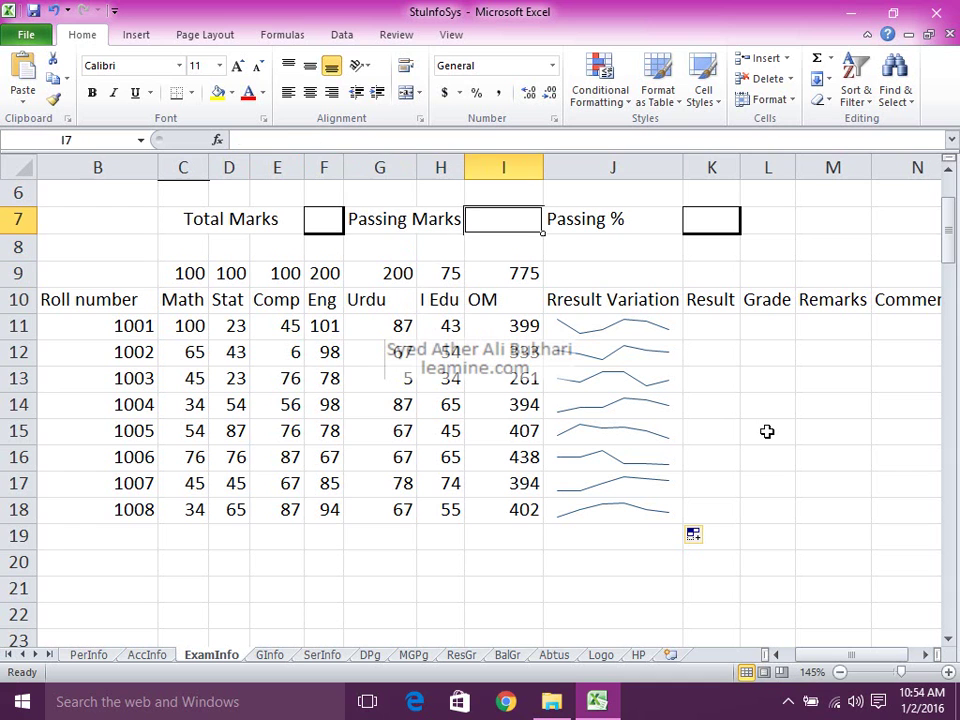
{"action": "key", "text": "Left"}
{"action": "key", "text": "Left"}
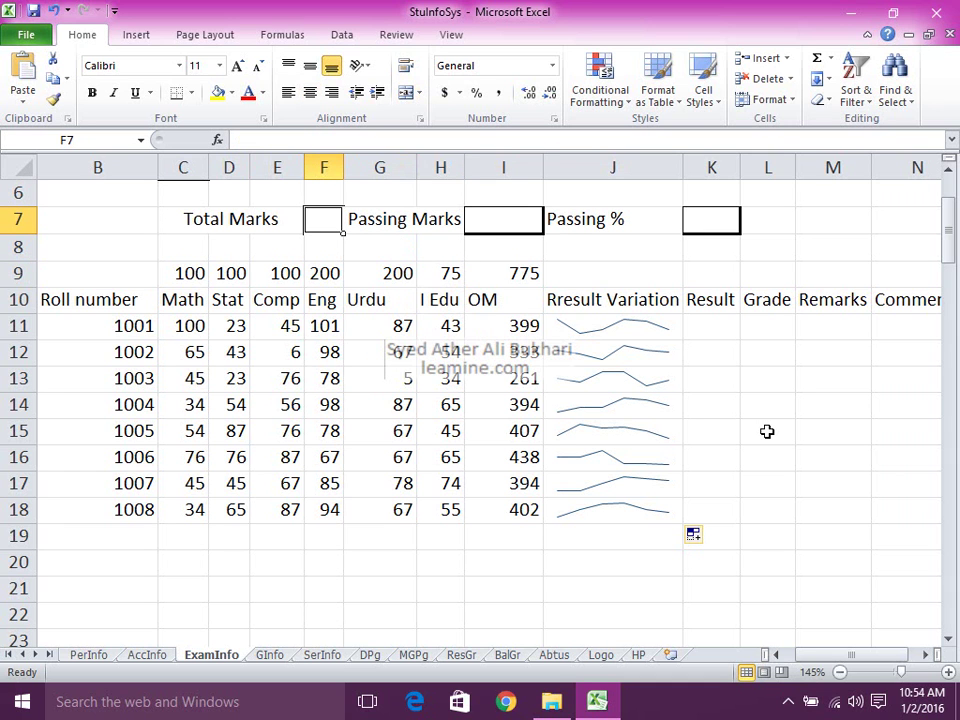
Link Total Marks F7 to the 775 total in I9 and enter 40% as Passing %.
{"action": "type", "text": "="}
{"action": "key", "text": "Down"}
{"action": "key", "text": "Down"}
{"action": "key", "text": "Right"}
{"action": "key", "text": "Right"}
{"action": "key", "text": "Right"}
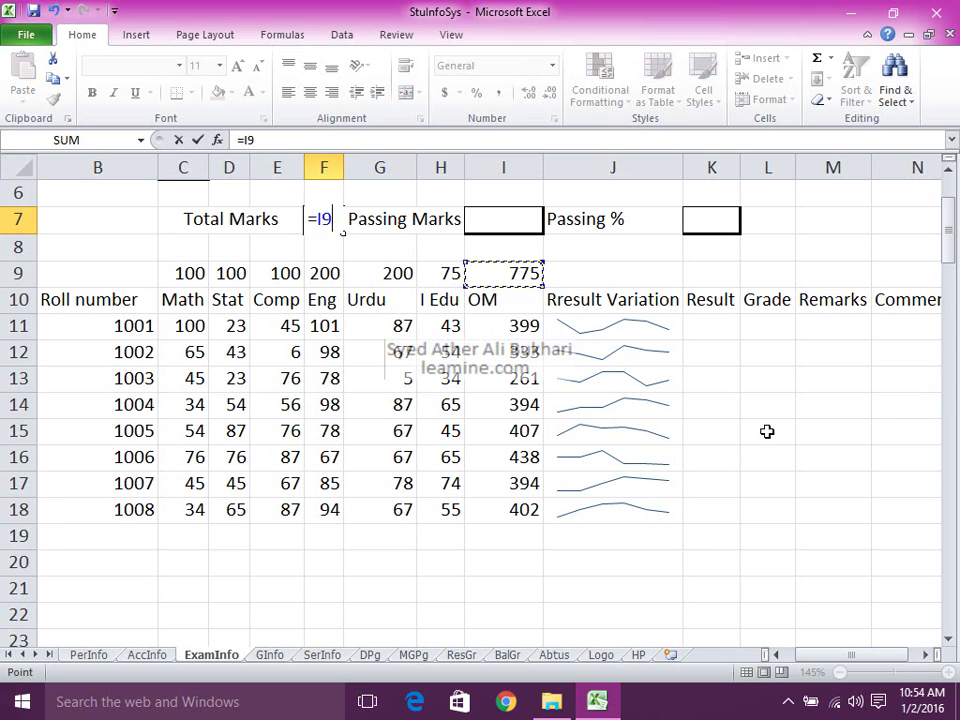
{"action": "key", "text": "Return"}
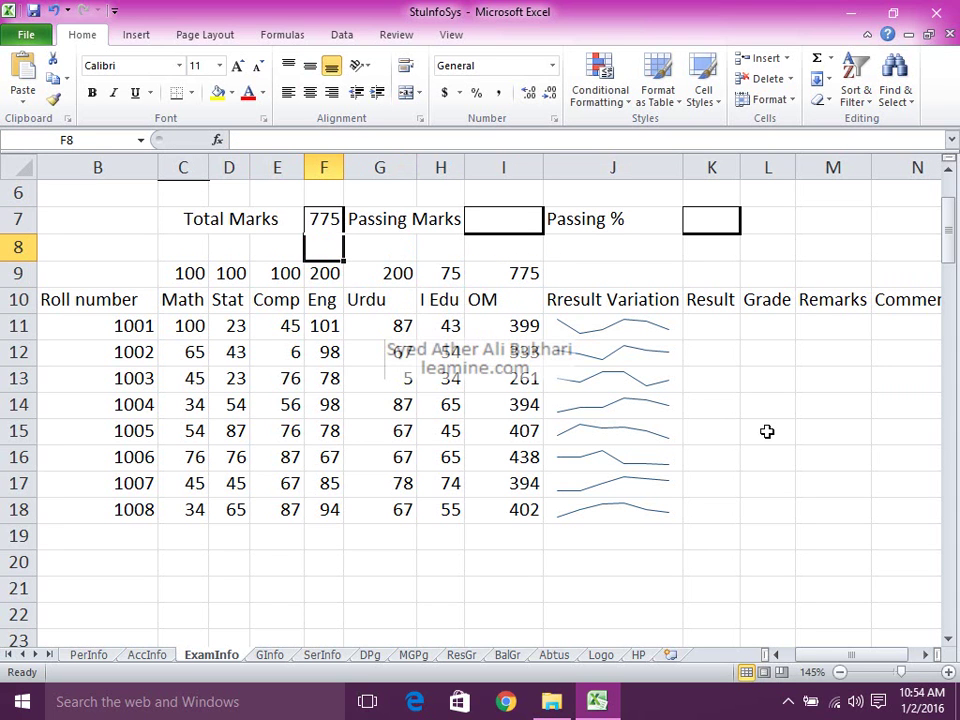
{"action": "key", "text": "Up"}
{"action": "key", "text": "Right"}
{"action": "key", "text": "Right"}
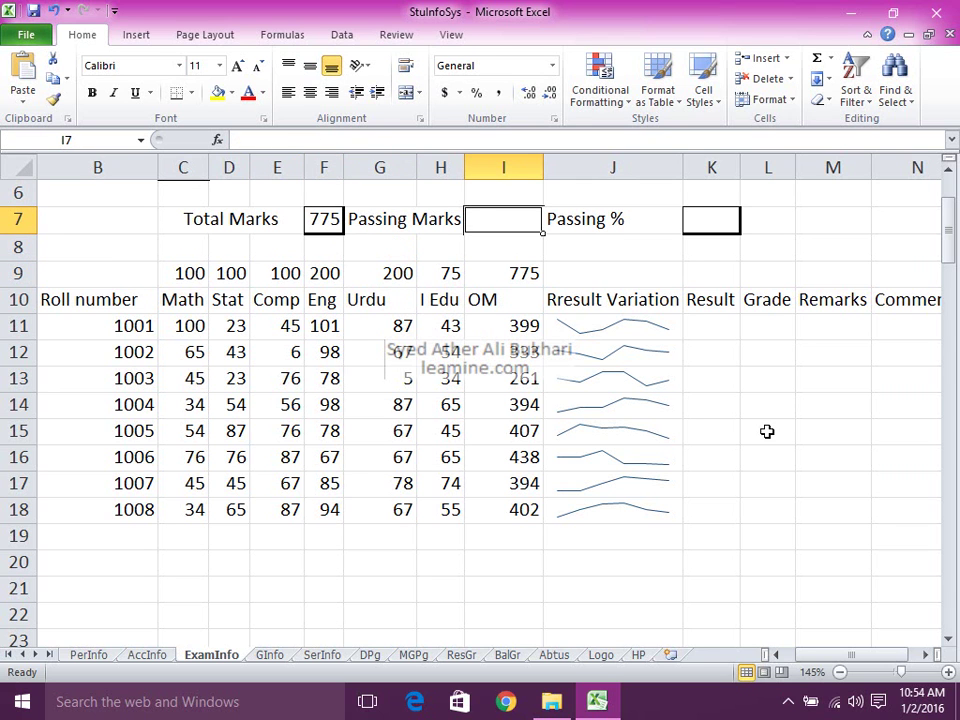
Calculate Passing Marks in I7 as =F7*K7, giving 310.
{"action": "key", "text": "Right"}
{"action": "key", "text": "Right"}
{"action": "type", "text": "4"}
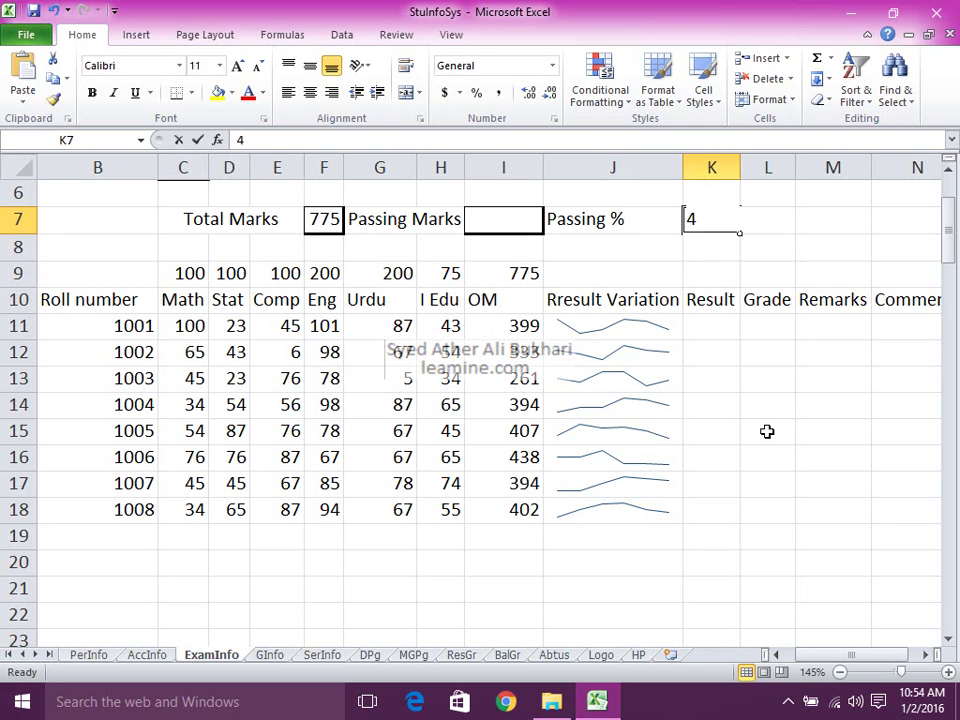
{"action": "type", "text": "0%"}
{"action": "key", "text": "Return"}
{"action": "key", "text": "Left"}
{"action": "key", "text": "Left"}
{"action": "key", "text": "Up"}
{"action": "type", "text": "="}
{"action": "key", "text": "Left"}
{"action": "key", "text": "Left"}
{"action": "type", "text": "*"}
{"action": "key", "text": "Right"}
{"action": "key", "text": "Right"}
{"action": "key", "text": "Right"}
{"action": "key", "text": "Left"}
{"action": "key", "text": "Return"}
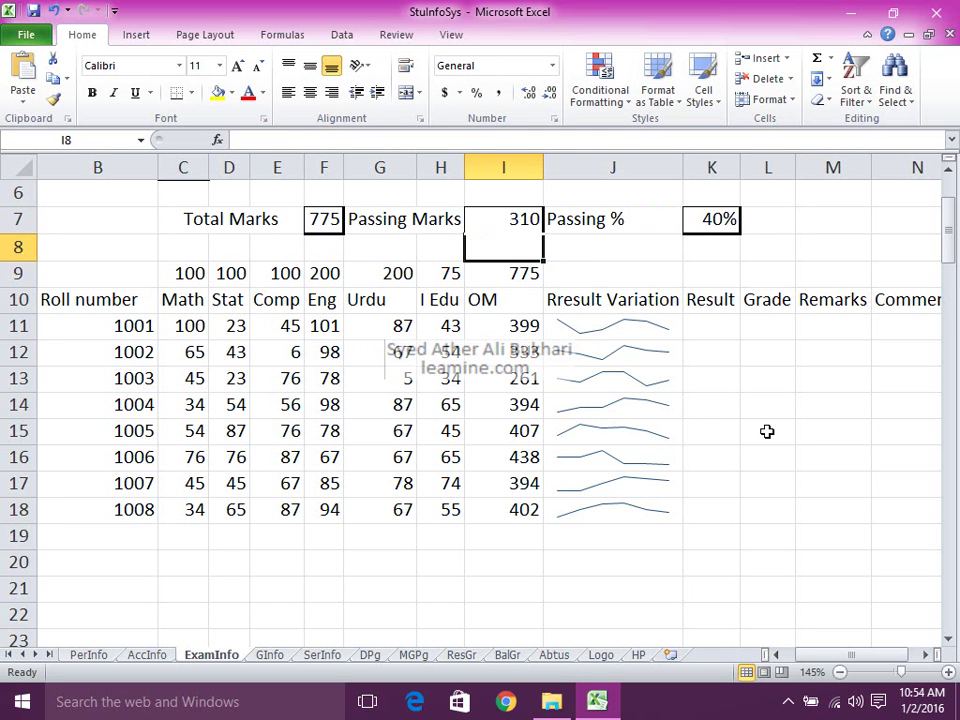
{"action": "key", "text": "Down"}
{"action": "key", "text": "shift+Left"}
{"action": "key", "text": "shift+Left"}
{"action": "key", "text": "shift+Left"}
{"action": "key", "text": "shift+Left"}
{"action": "key", "text": "shift+Left"}
{"action": "key", "text": "shift+Left"}
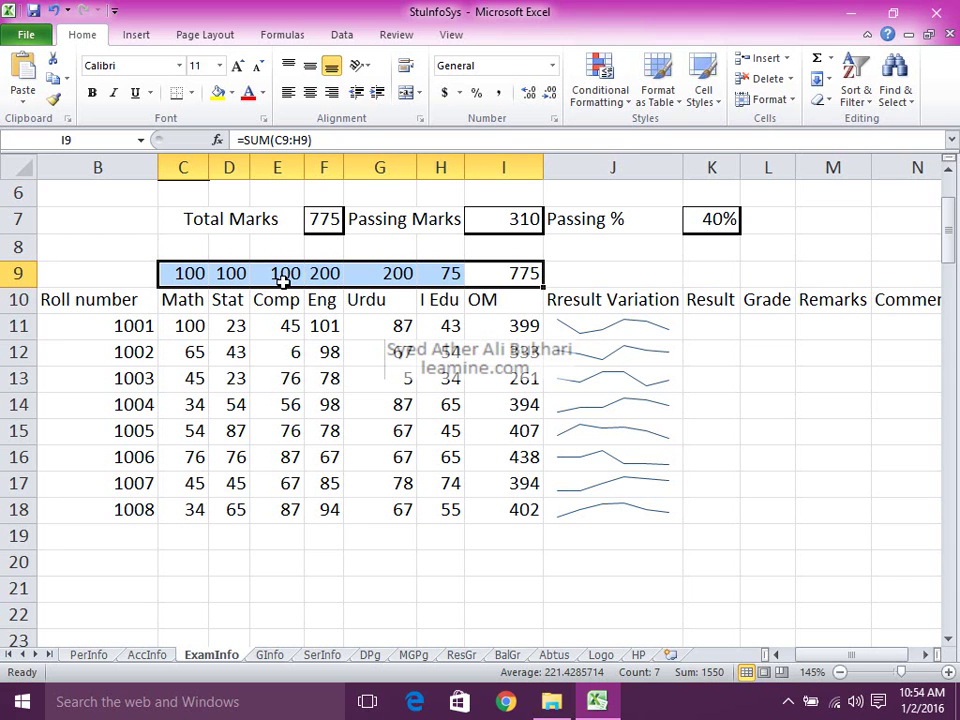
Set the font colour of the row 9 maximum marks C9:I9 to white.
{"action": "key", "text": "ctrl+1"}
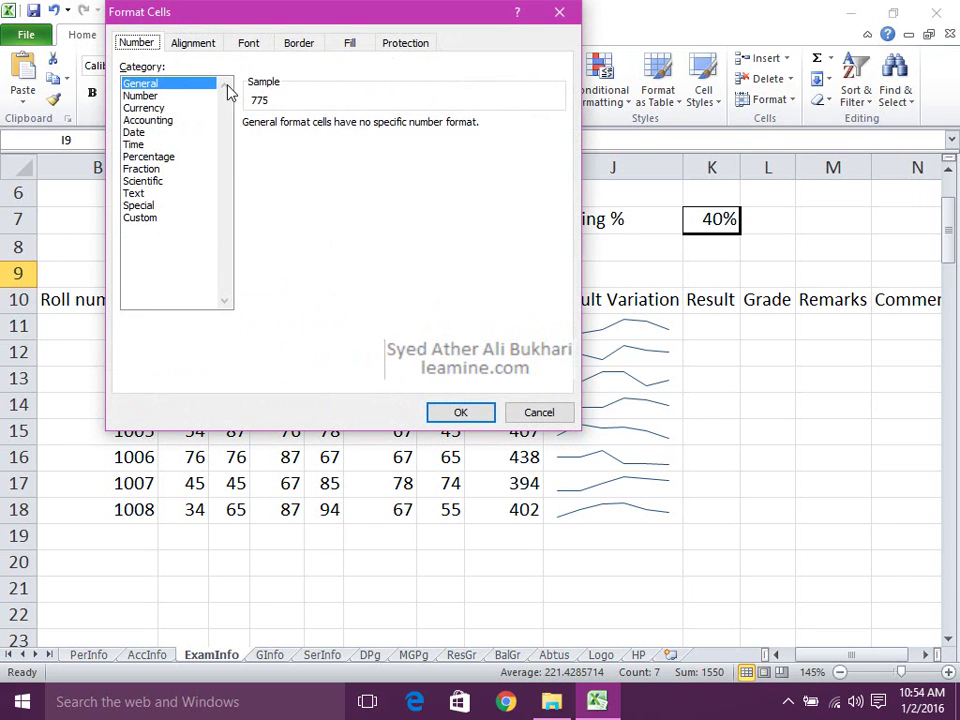
{"action": "left_click", "coordinate": [249, 46]}
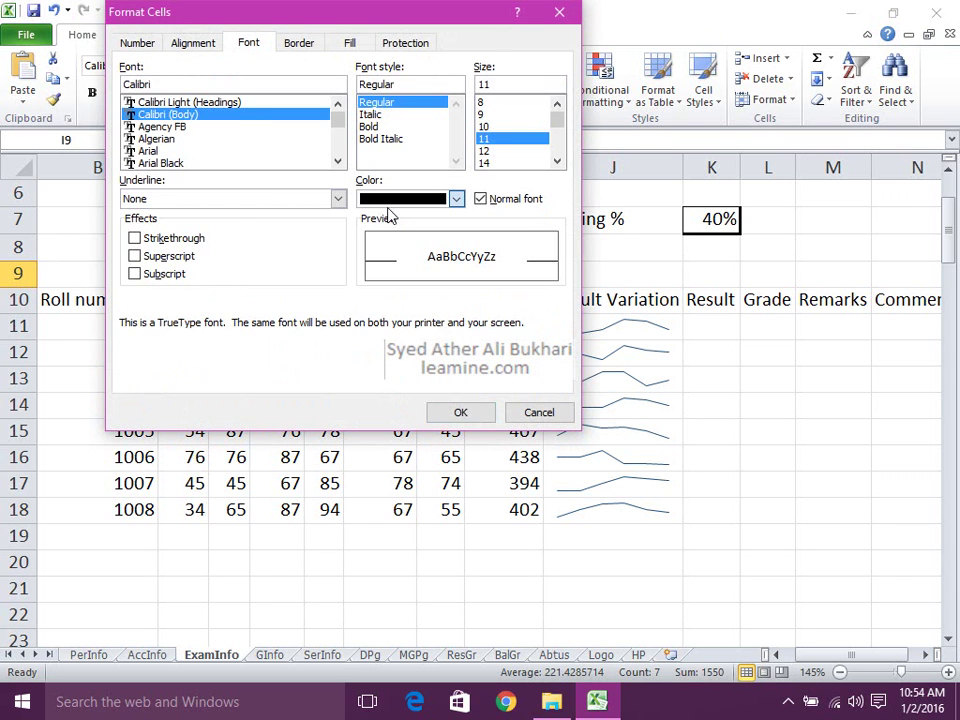
{"action": "left_click", "coordinate": [400, 198]}
{"action": "left_click", "coordinate": [366, 258]}
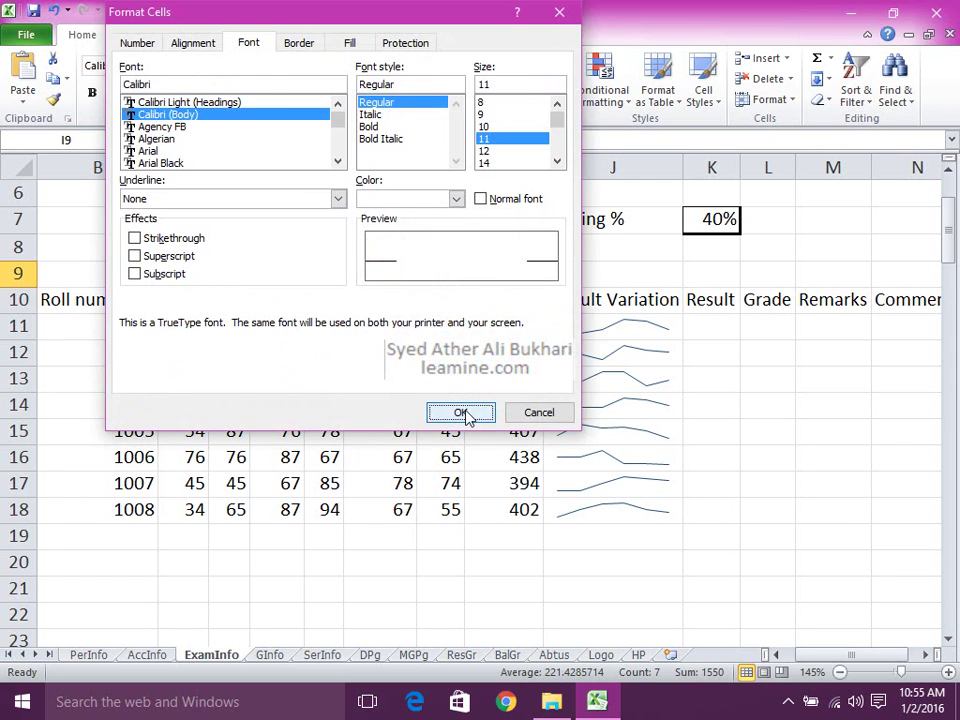
{"action": "left_click", "coordinate": [460, 412]}
{"action": "left_click", "coordinate": [695, 351]}
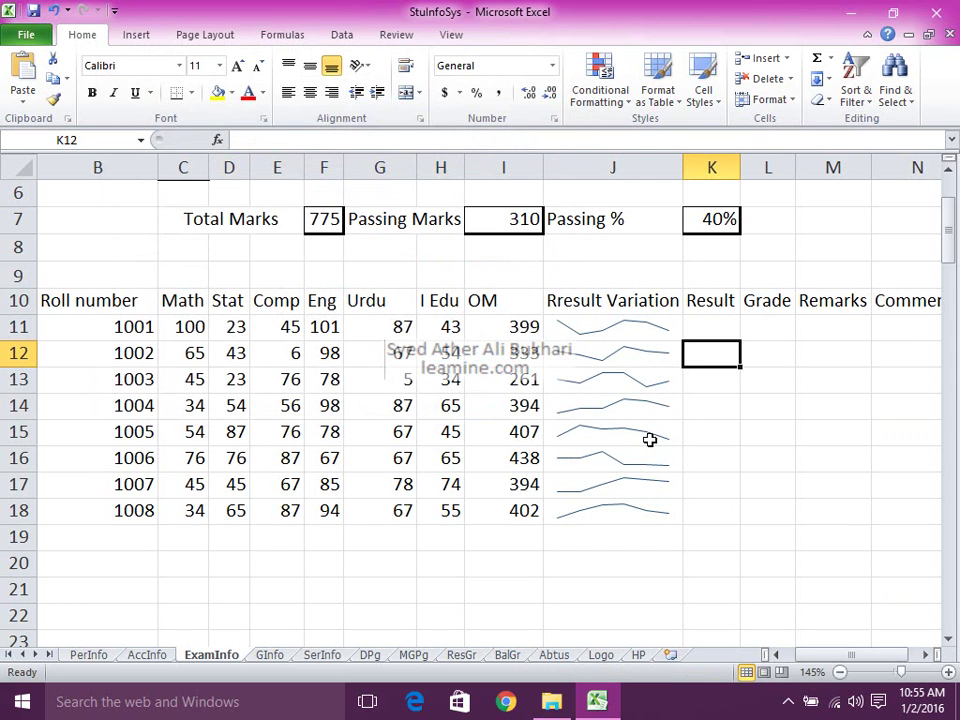
{"action": "left_click", "coordinate": [709, 333]}
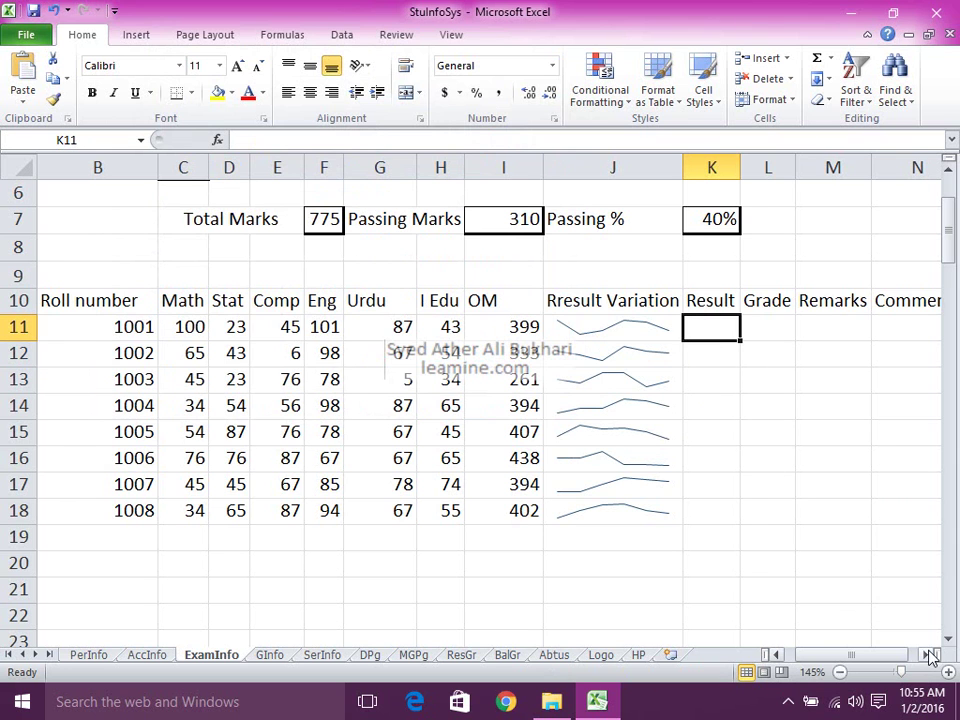
Start a formula with = in the first student's Result cell K11.
{"action": "left_click", "coordinate": [925, 655]}
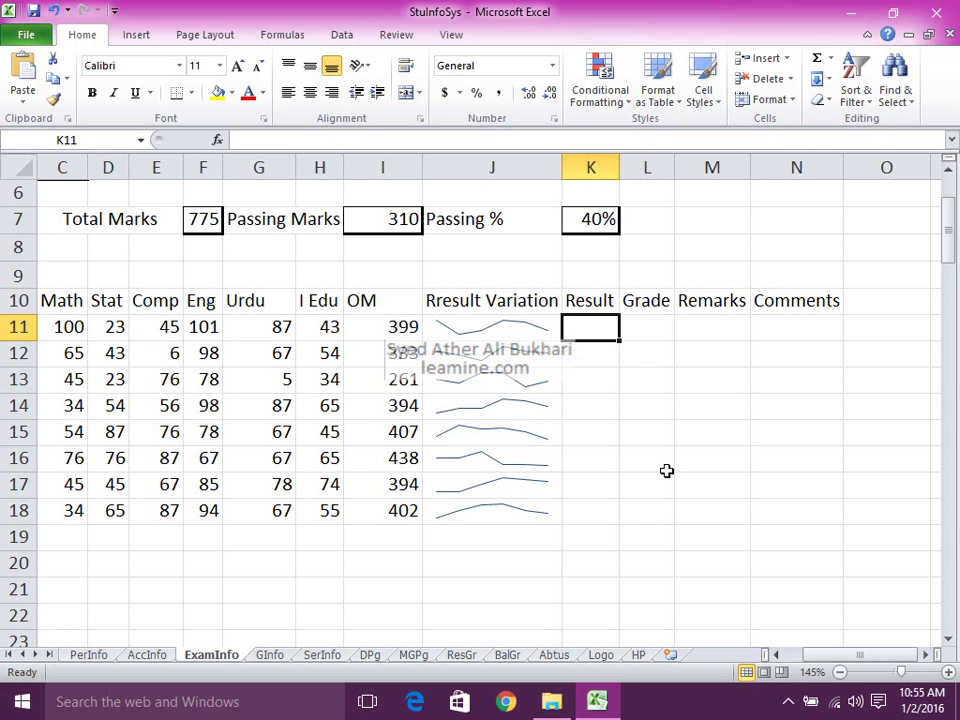
{"action": "type", "text": "="}
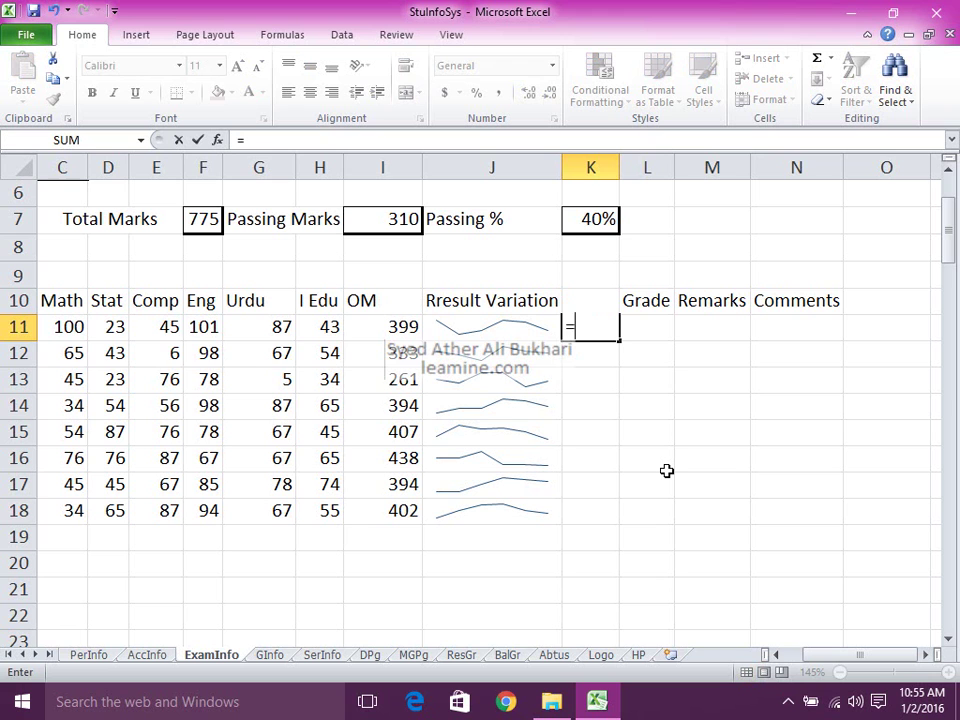
Begin K11 with IF(OR(C11="",…,H11="")) returning "Later On" when any mark is blank.
{"action": "type", "text": "if"}
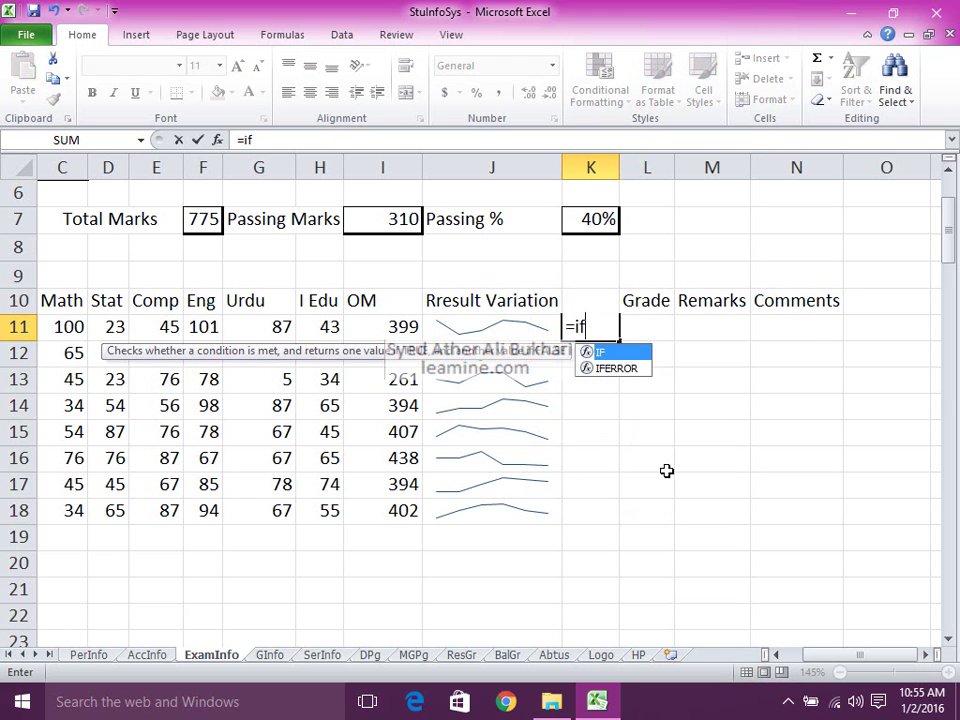
{"action": "type", "text": "("}
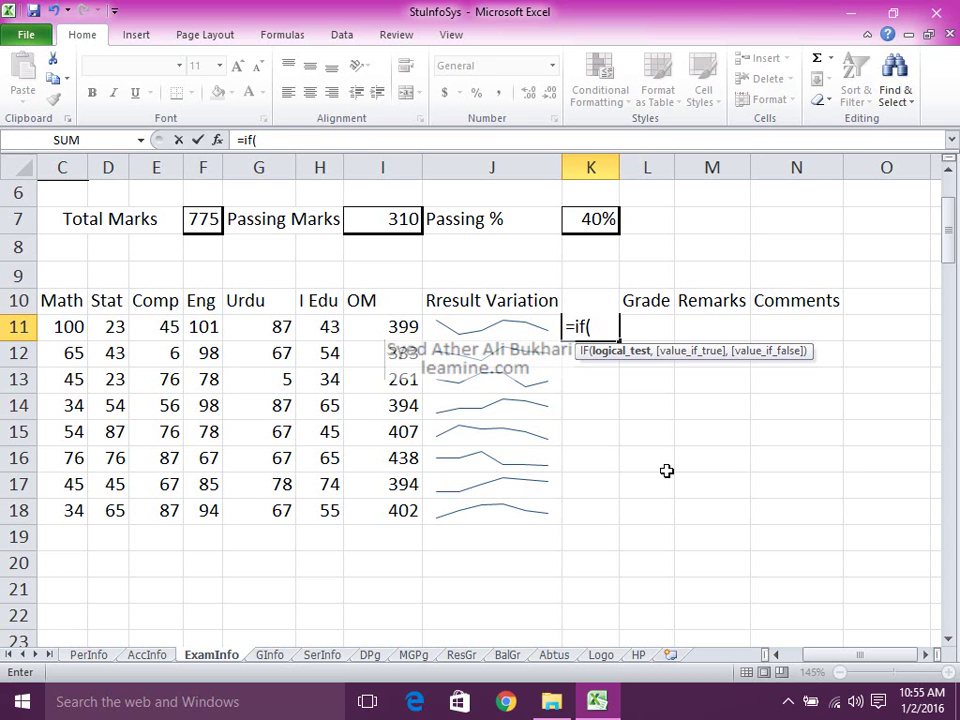
{"action": "type", "text": "Or"}
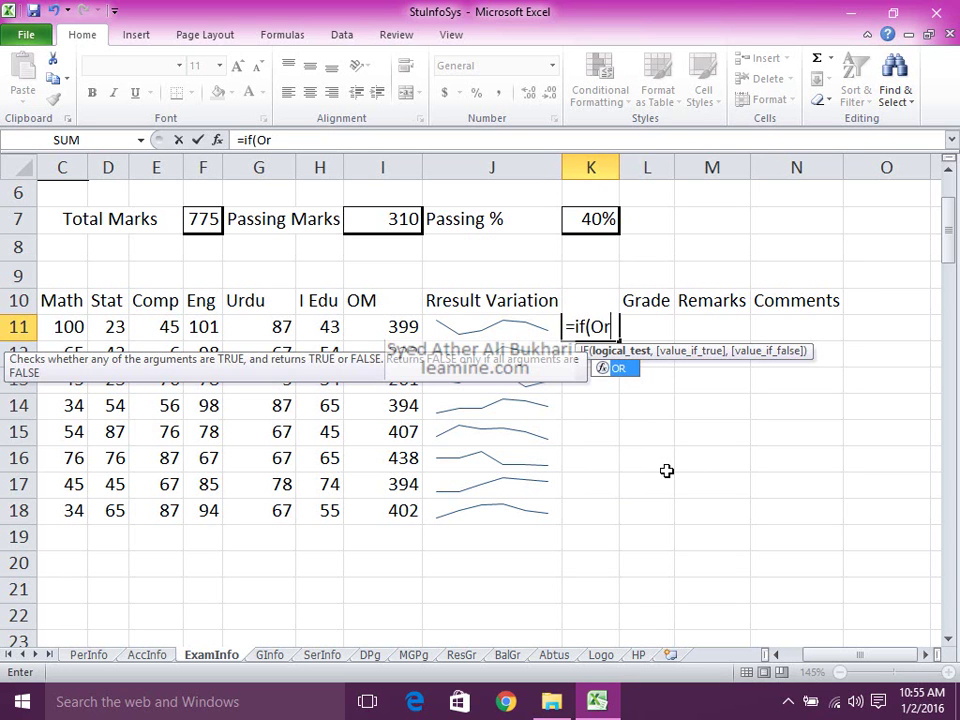
{"action": "type", "text": "("}
{"action": "key", "text": "Left"}
{"action": "key", "text": "Left"}
{"action": "key", "text": "Left"}
{"action": "key", "text": "Left"}
{"action": "key", "text": "Left"}
{"action": "key", "text": "Left"}
{"action": "key", "text": "Left"}
{"action": "key", "text": "Left"}
{"action": "type", "text": "=\"\"m"}
{"action": "key", "text": "BackSpace"}
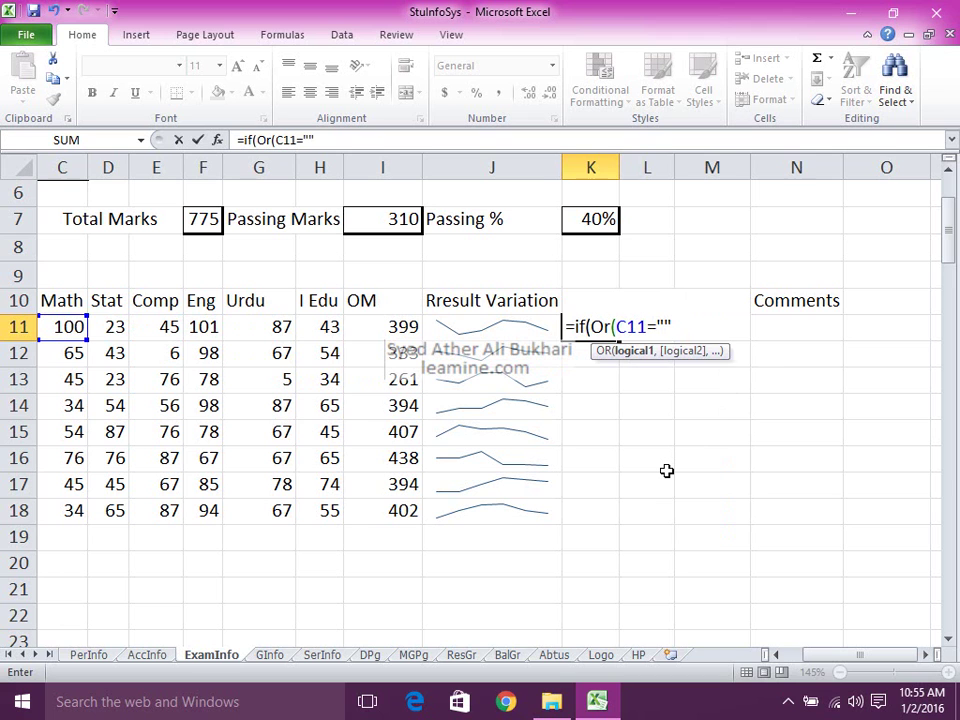
{"action": "type", "text": ","}
{"action": "key", "text": "Left"}
{"action": "key", "text": "Left"}
{"action": "key", "text": "Left"}
{"action": "key", "text": "Left"}
{"action": "key", "text": "Left"}
{"action": "key", "text": "Left"}
{"action": "key", "text": "Left"}
{"action": "type", "text": "=\"\","}
{"action": "key", "text": "Left"}
{"action": "key", "text": "Left"}
{"action": "key", "text": "Left"}
{"action": "key", "text": "Left"}
{"action": "key", "text": "Left"}
{"action": "key", "text": "Left"}
{"action": "type", "text": "=\"\","}
{"action": "key", "text": "Left"}
{"action": "key", "text": "Left"}
{"action": "key", "text": "Left"}
{"action": "key", "text": "Left"}
{"action": "key", "text": "Left"}
{"action": "type", "text": "=\"\","}
{"action": "key", "text": "Left"}
{"action": "key", "text": "Left"}
{"action": "key", "text": "Left"}
{"action": "key", "text": "Left"}
{"action": "type", "text": "=\"\","}
{"action": "key", "text": "Left"}
{"action": "key", "text": "Left"}
{"action": "key", "text": "Left"}
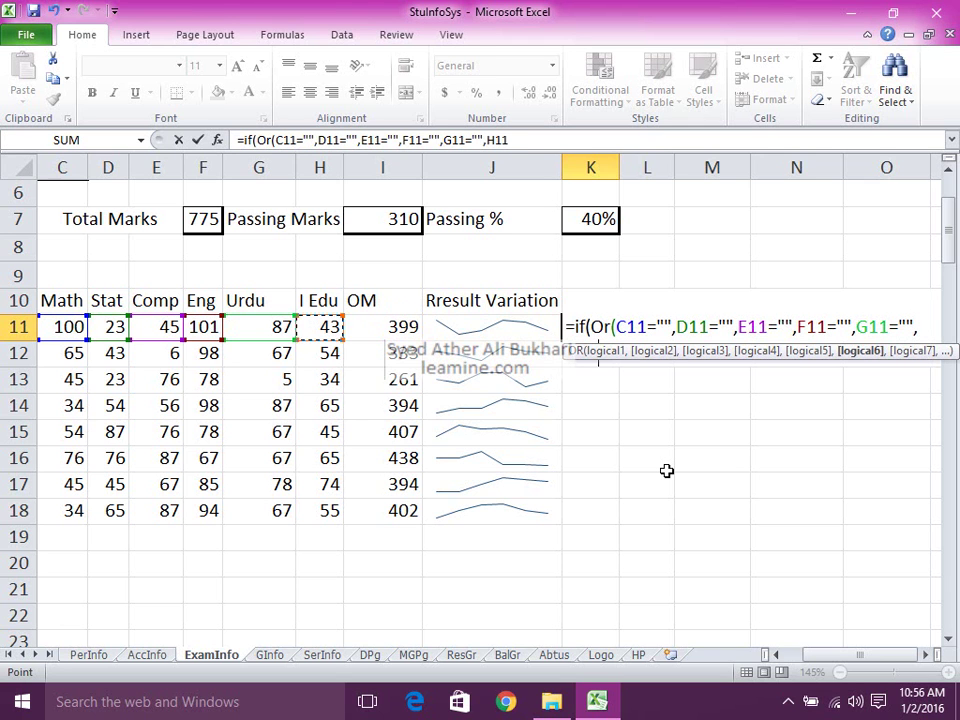
{"action": "type", "text": "=\"\""}
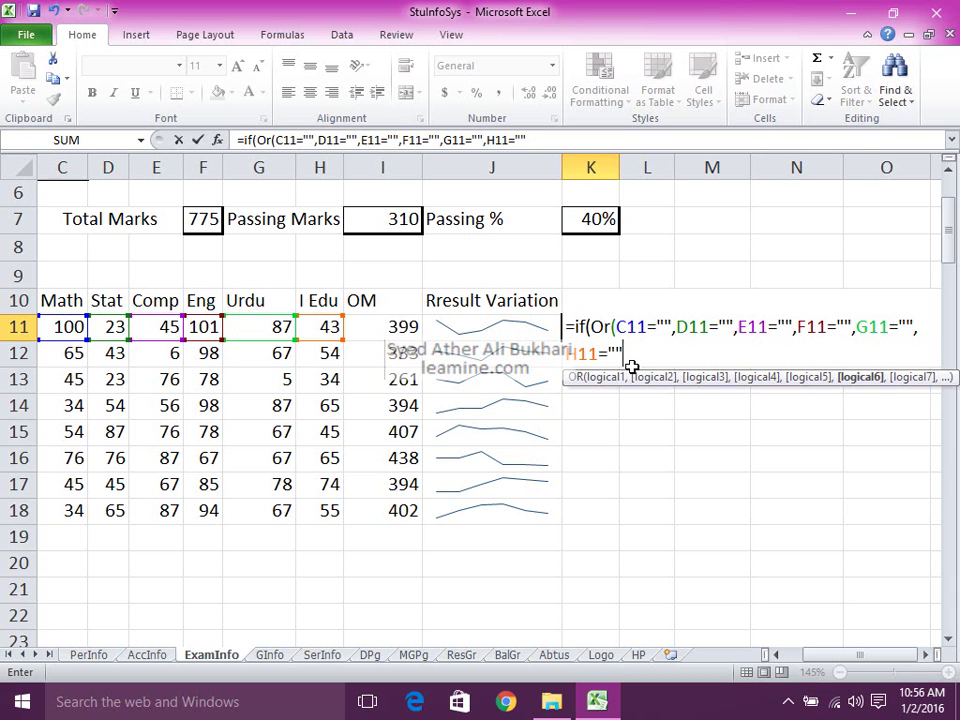
{"action": "type", "text": ")"}
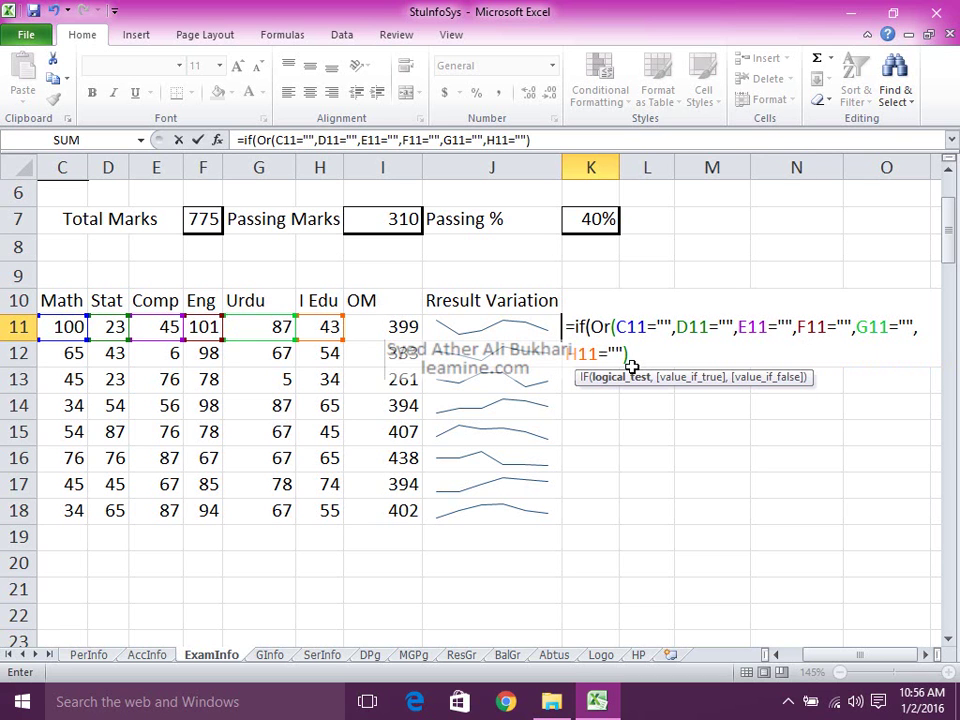
{"action": "type", "text": ",\""}
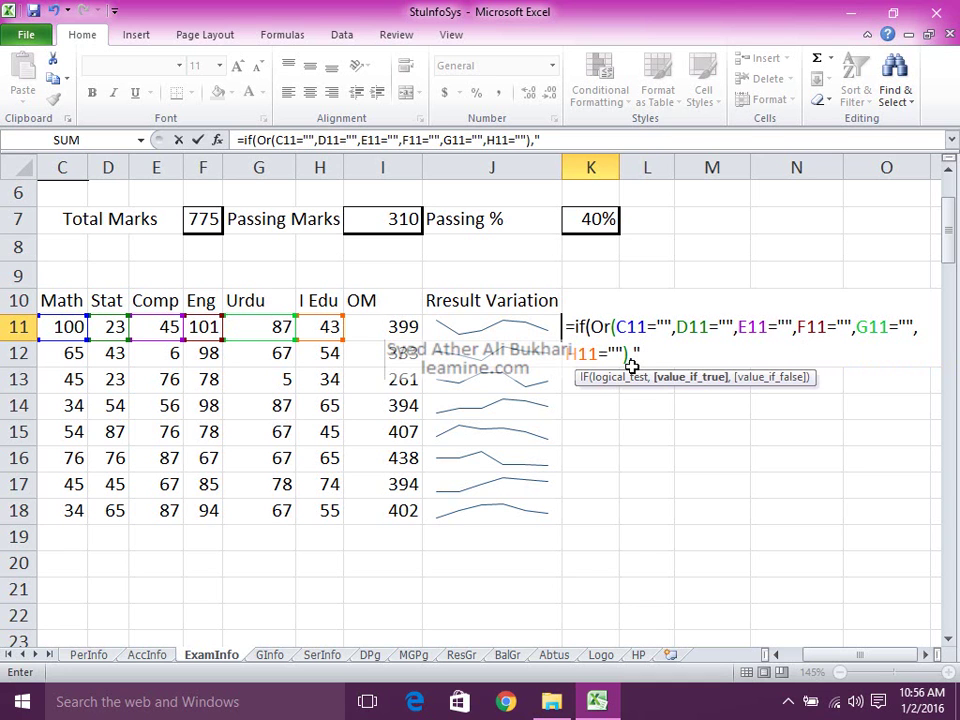
{"action": "type", "text": "later"}
{"action": "key", "text": "BackSpace"}
{"action": "key", "text": "BackSpace"}
{"action": "key", "text": "BackSpace"}
{"action": "key", "text": "BackSpace"}
{"action": "key", "text": "BackSpace"}
{"action": "key", "text": "BackSpace"}
{"action": "type", "text": "Later On\""}
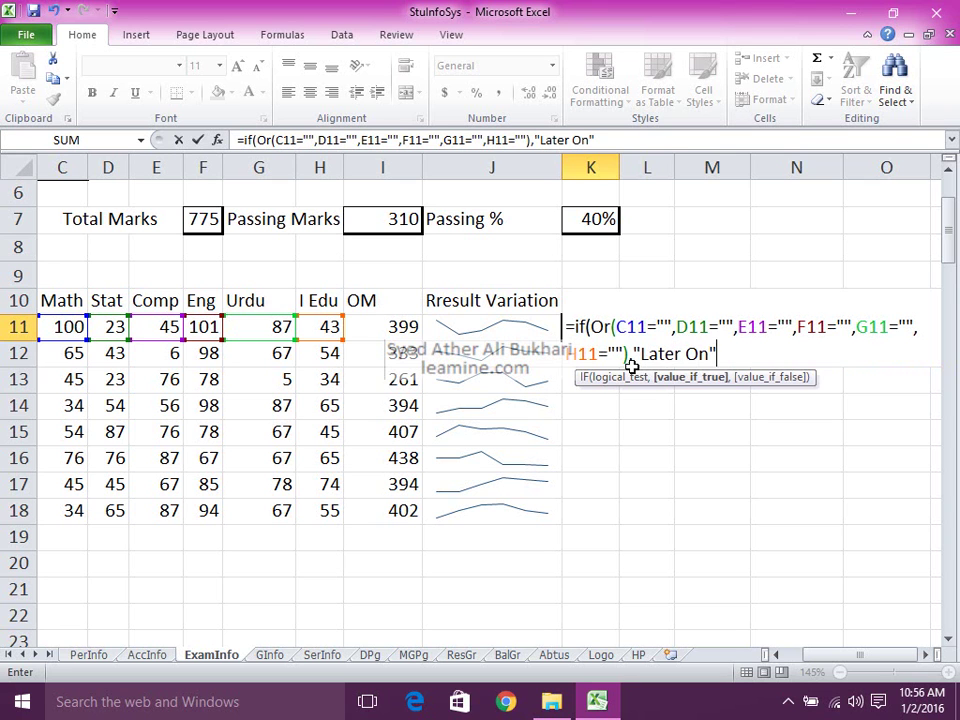
{"action": "type", "text": ","}
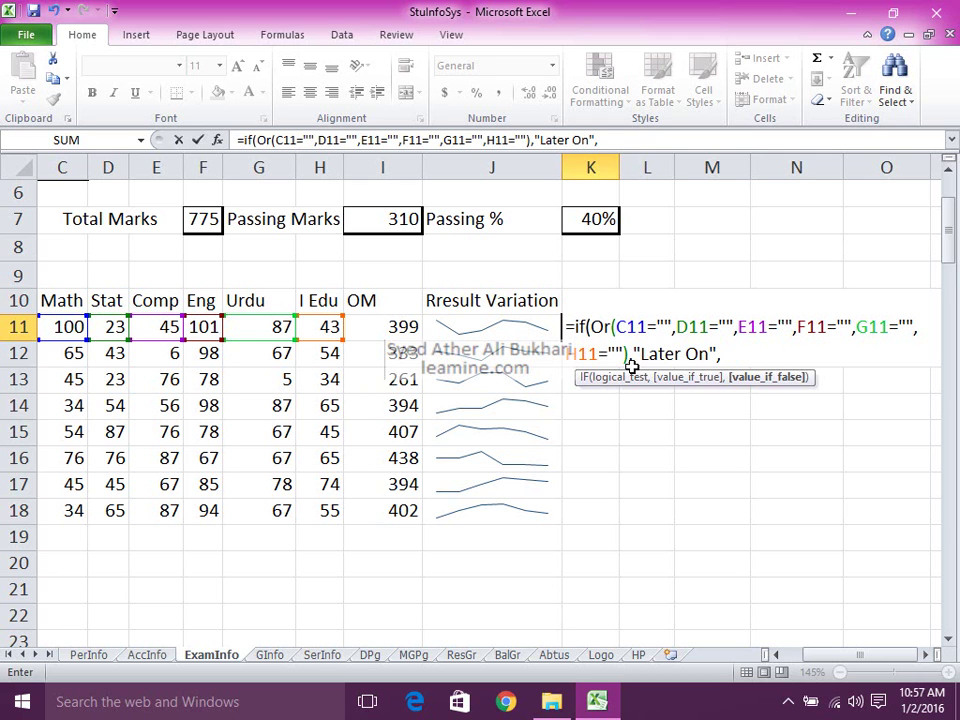
Finish it with IF(I11>=$K$7,"Pass","Fail") and commit, so K11 shows Pass.
{"action": "type", "text": "if("}
{"action": "key", "text": "Left"}
{"action": "key", "text": "Left"}
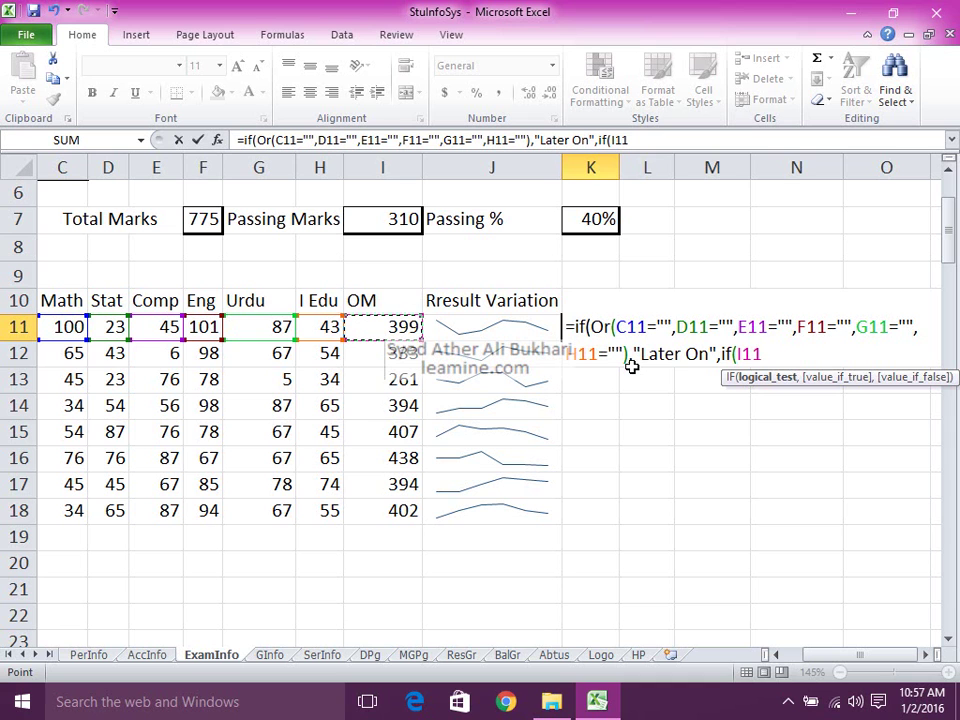
{"action": "type", "text": ">"}
{"action": "type", "text": "="}
{"action": "key", "text": "Up"}
{"action": "key", "text": "Up"}
{"action": "key", "text": "Up"}
{"action": "key", "text": "Up"}
{"action": "key", "text": "F4"}
{"action": "type", "text": "$K$7,"}
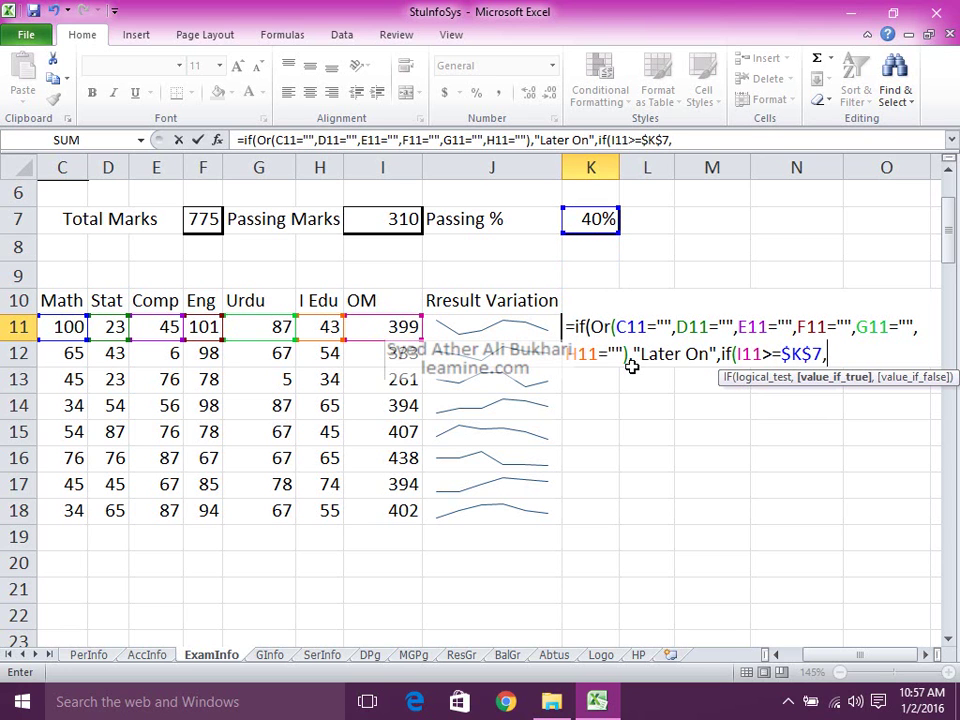
{"action": "type", "text": "\"Pass\",\"Fail"}
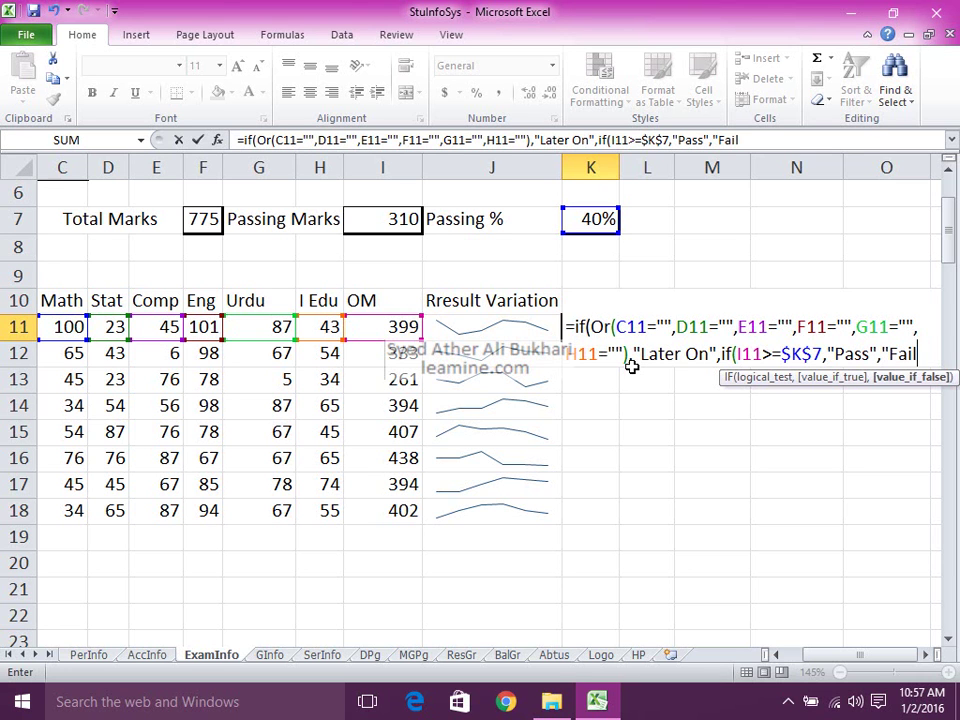
{"action": "type", "text": "\""}
{"action": "type", "text": ")"}
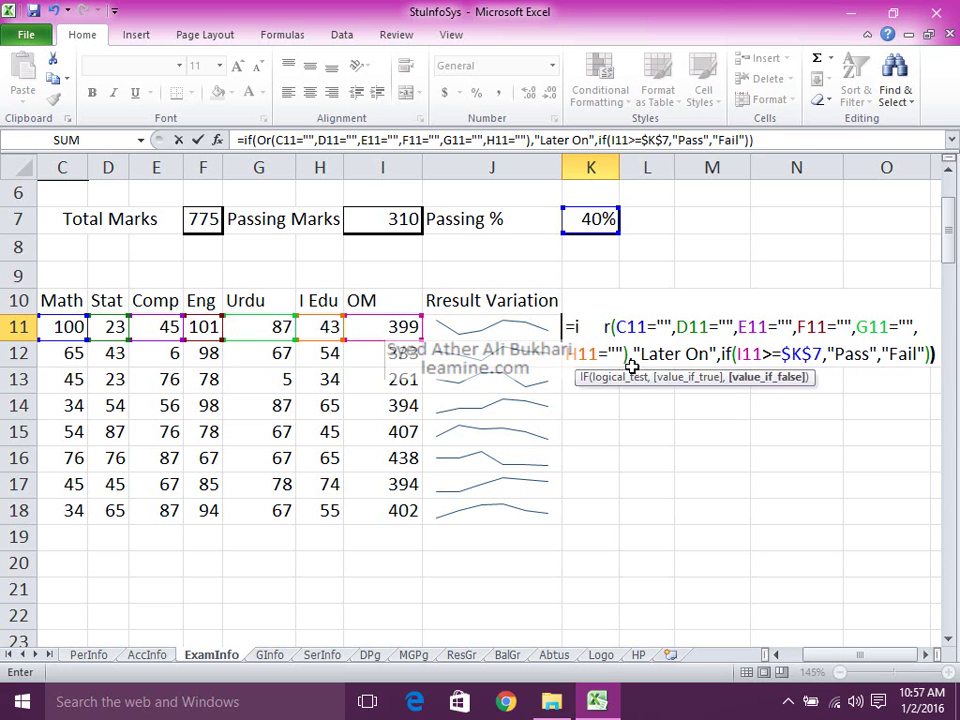
{"action": "type", "text": ")"}
{"action": "key", "text": "Return"}
{"action": "key", "text": "Up"}
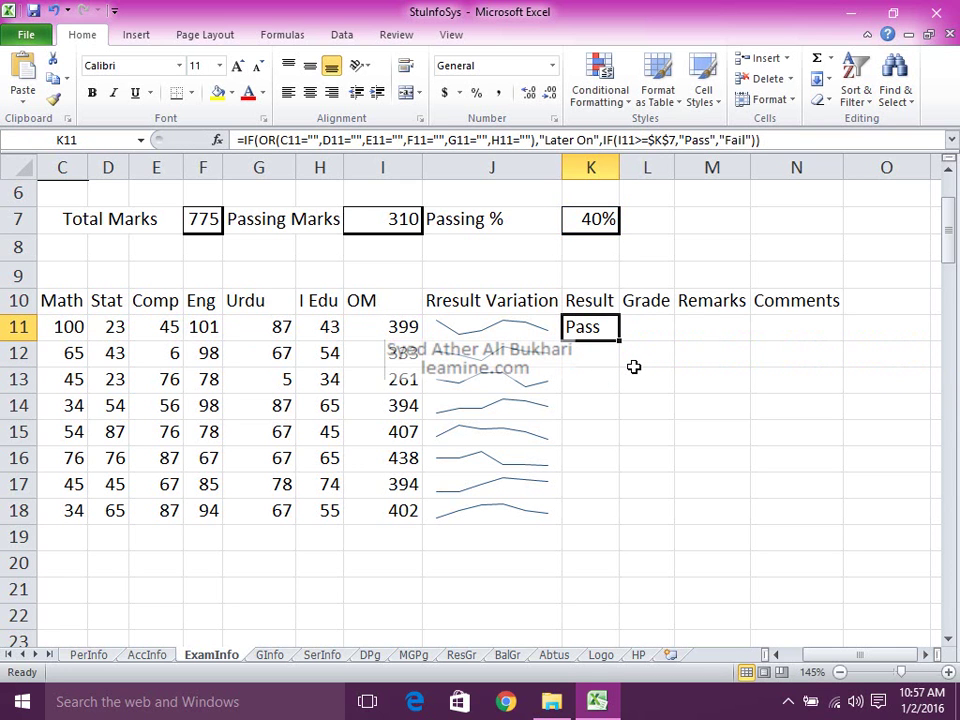
Copy K11's Result formula down to K19.
{"action": "left_click_drag", "start_coordinate": [620, 341], "coordinate": [620, 545]}
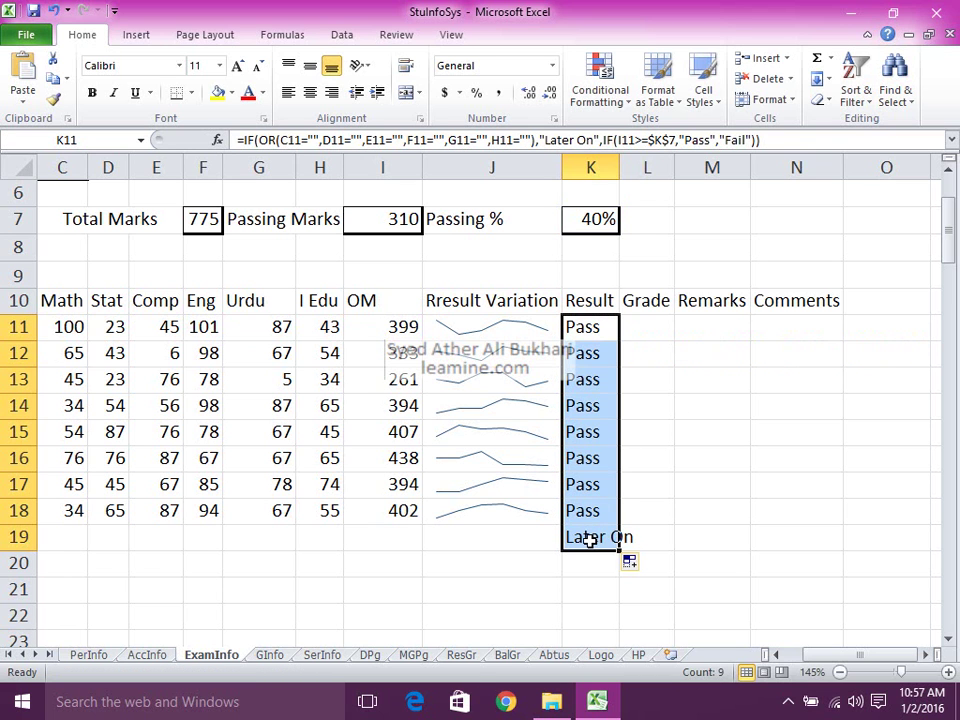
{"action": "left_click", "coordinate": [611, 326]}
{"action": "key", "text": "F2"}
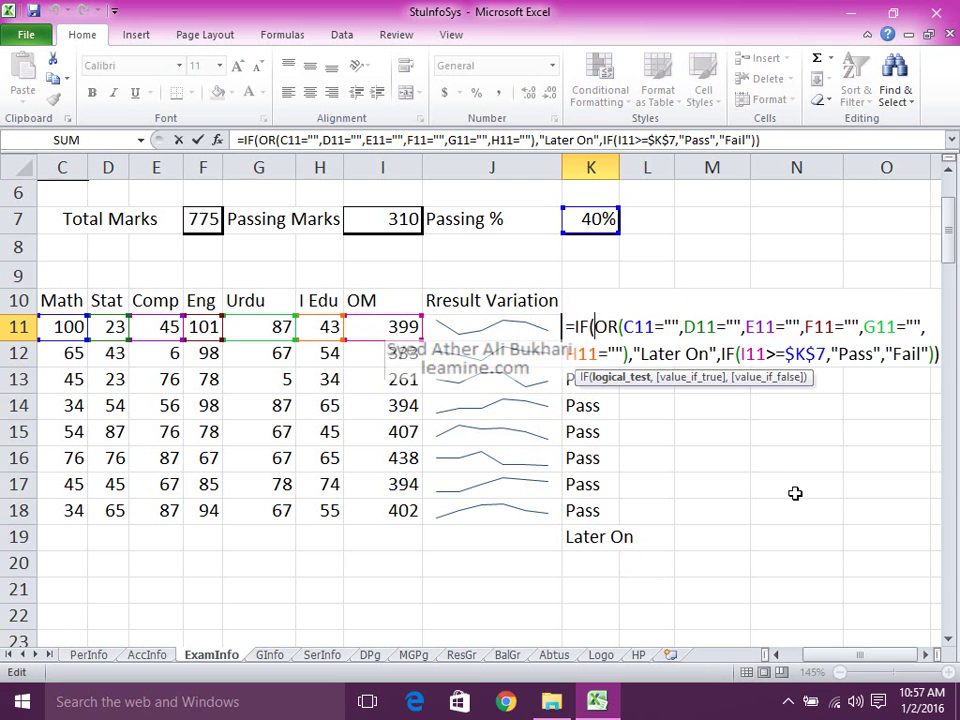
{"action": "key", "text": "Home"}
{"action": "key", "text": "Right"}
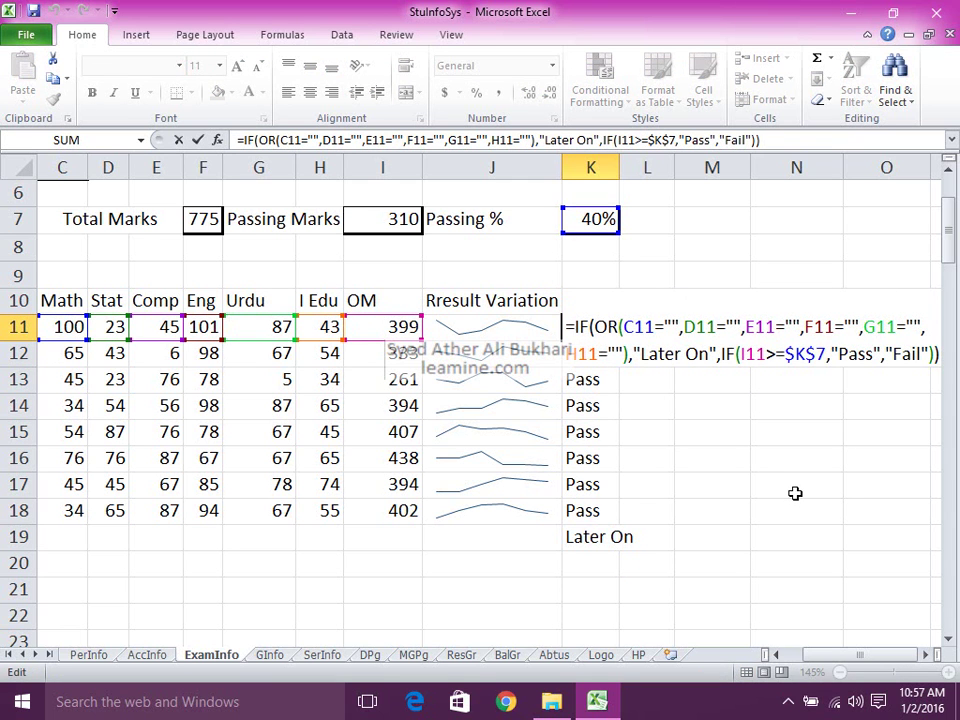
Wrap K11's formula in IF(B11="","",…) so an empty roll number gives blank.
{"action": "type", "text": "if"}
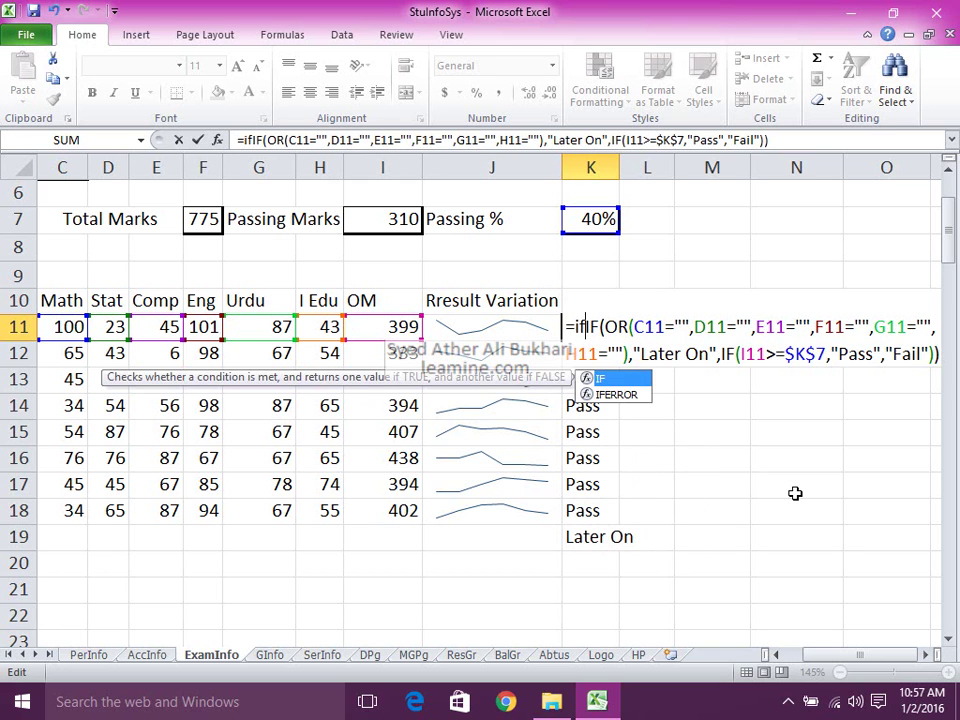
{"action": "type", "text": "("}
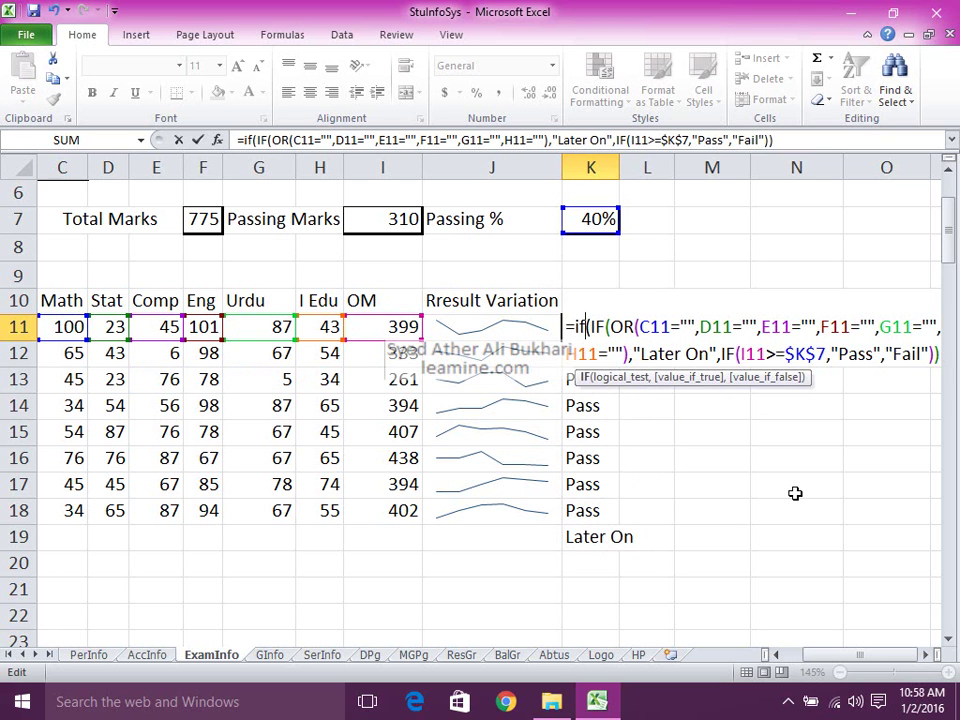
{"action": "key", "text": "F2"}
{"action": "key", "text": "Left"}
{"action": "key", "text": "Left"}
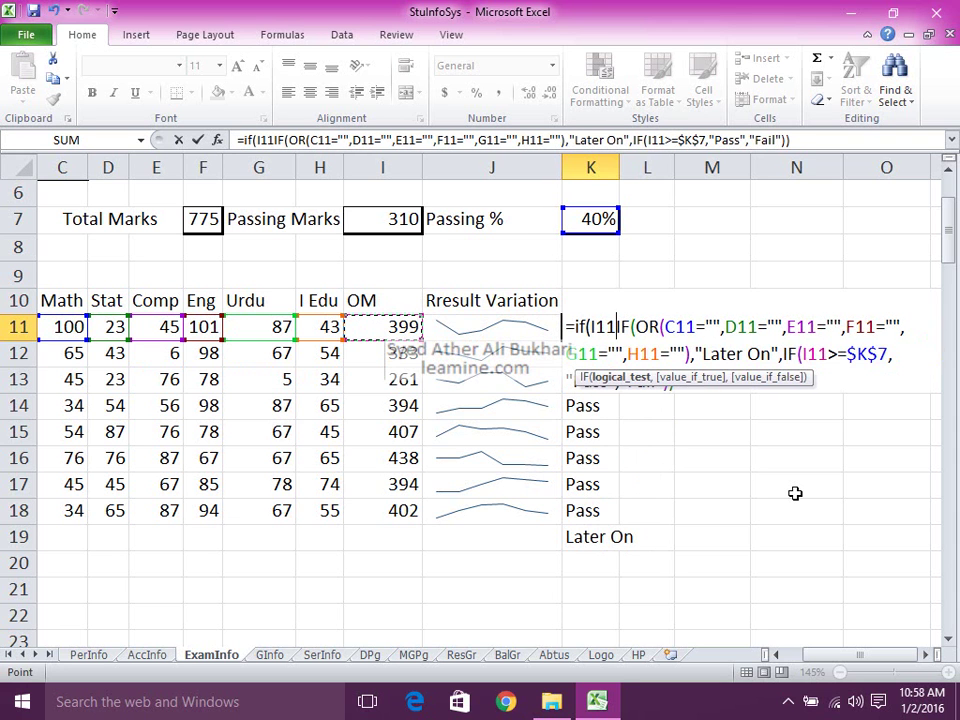
{"action": "key", "text": "Left"}
{"action": "key", "text": "Left"}
{"action": "key", "text": "Left"}
{"action": "key", "text": "Left"}
{"action": "key", "text": "Left"}
{"action": "key", "text": "Left"}
{"action": "key", "text": "Left"}
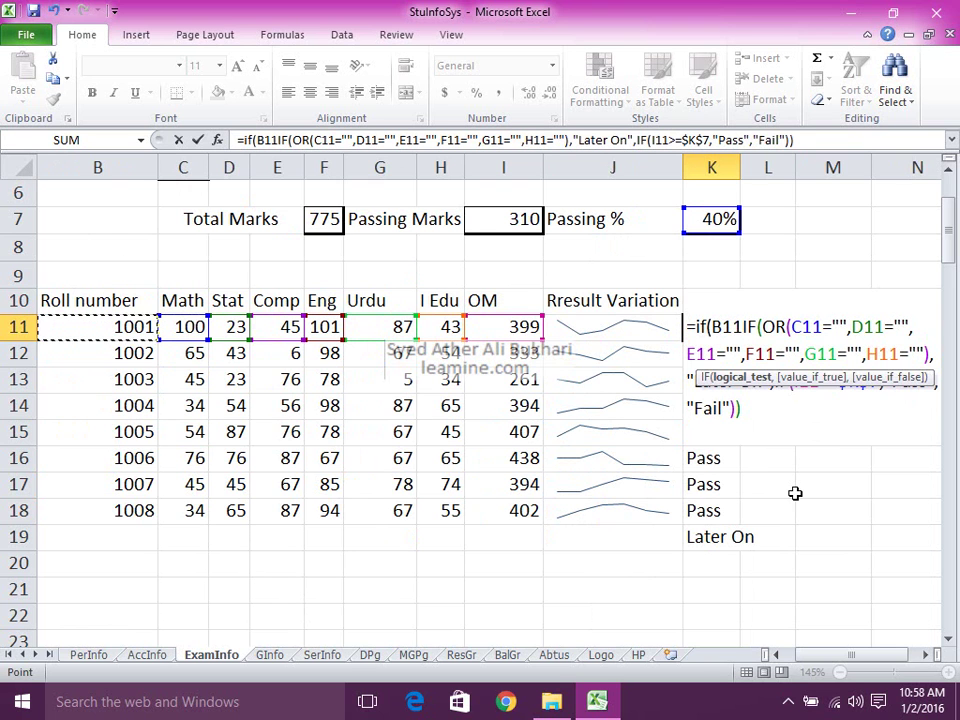
{"action": "type", "text": "=\"\""}
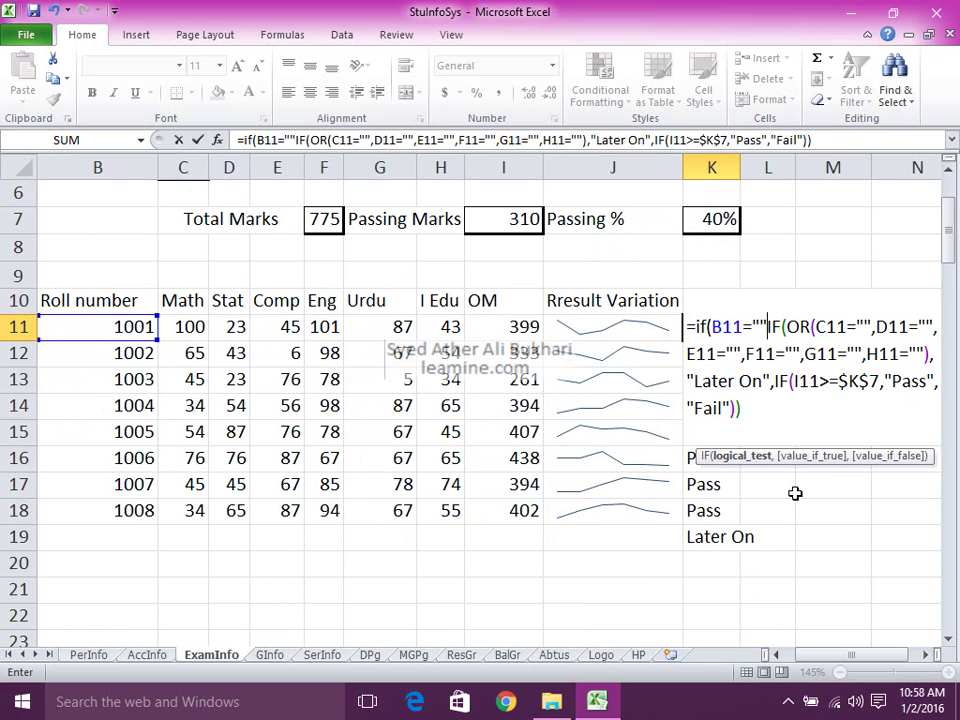
{"action": "type", "text": ",\"\","}
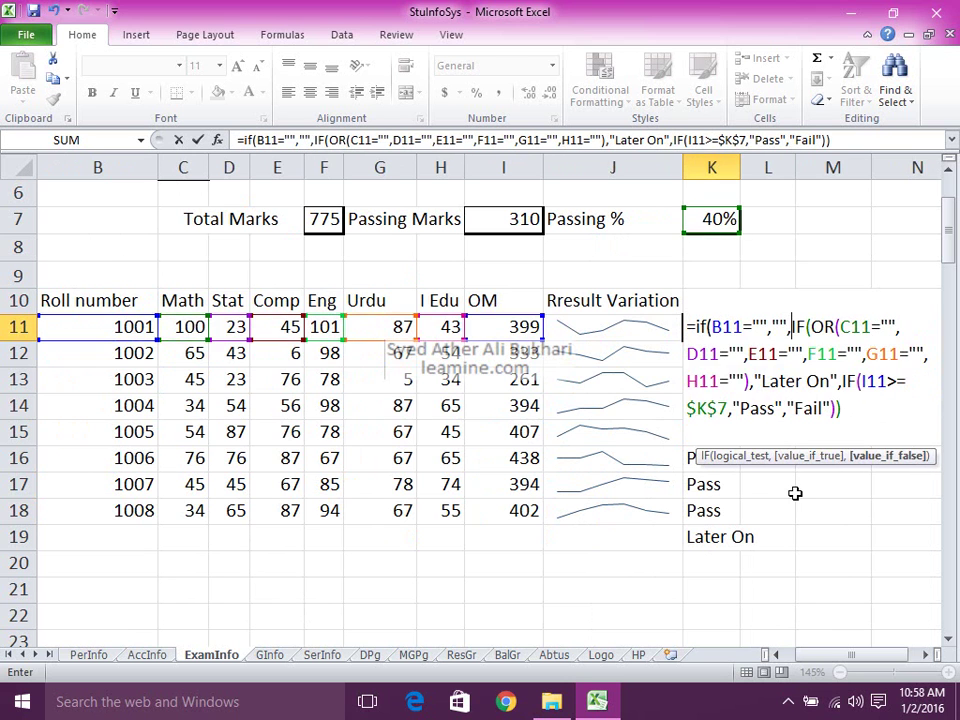
{"action": "key", "text": "Return"}
{"action": "key", "text": "Return"}
{"action": "key", "text": "Up"}
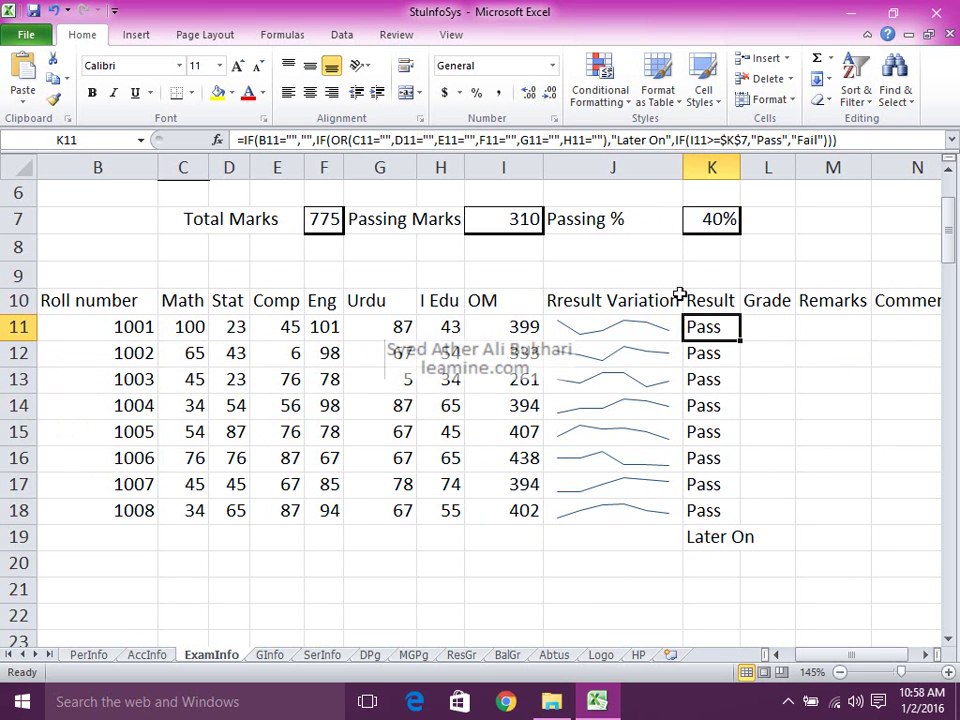
{"action": "mouse_move", "coordinate": [740, 339]}
{"action": "left_mouse_down"}
{"action": "mouse_move", "coordinate": [750, 715]}
{"action": "mouse_move", "coordinate": [734, 601]}
{"action": "left_mouse_up"}
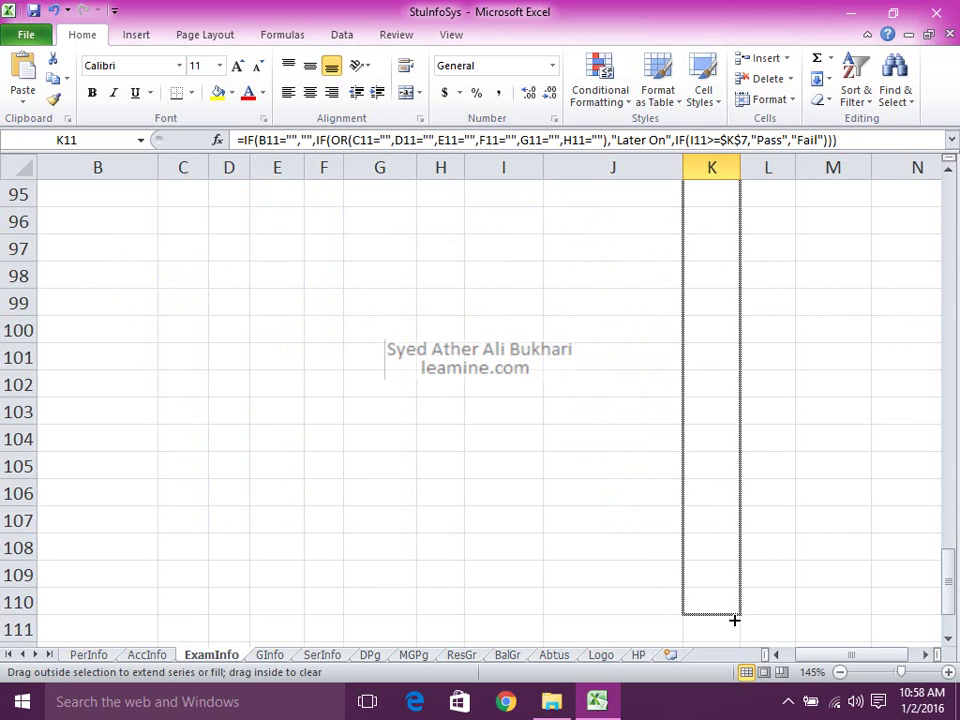
{"action": "left_click_drag", "start_coordinate": [734, 601], "coordinate": [735, 612]}
{"action": "scroll", "coordinate": [738, 595], "scroll_direction": "up", "scroll_amount": 2}
{"action": "scroll", "coordinate": [739, 585], "scroll_direction": "up", "scroll_amount": 4}
{"action": "scroll", "coordinate": [896, 229], "scroll_direction": "up", "scroll_amount": 2}
{"action": "key", "text": "F2"}
{"action": "left_click", "coordinate": [831, 336]}
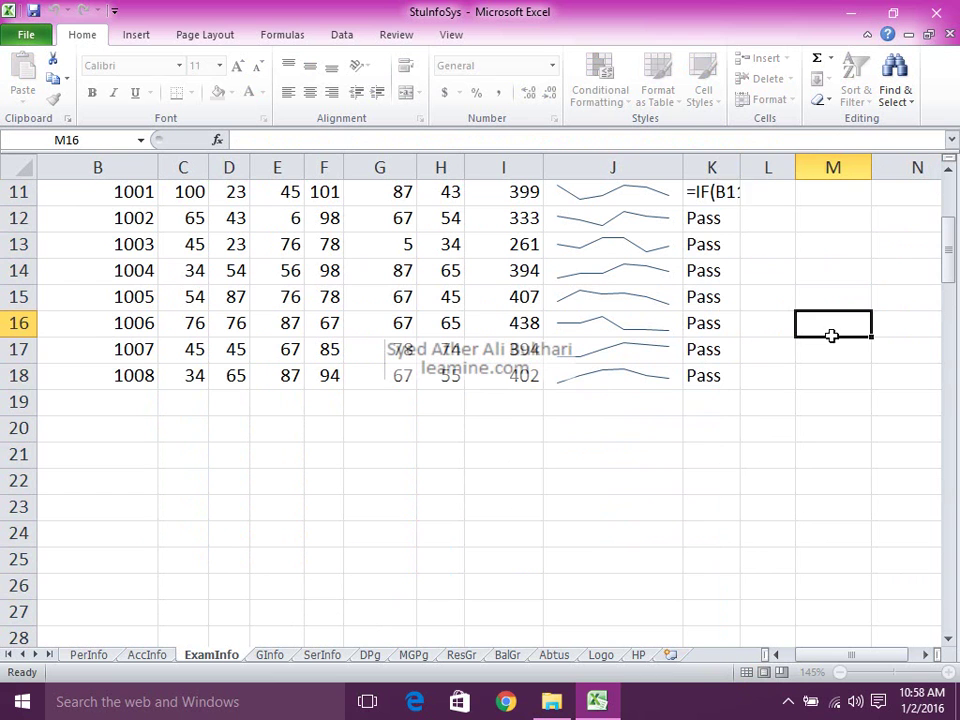
{"action": "left_click", "coordinate": [703, 405]}
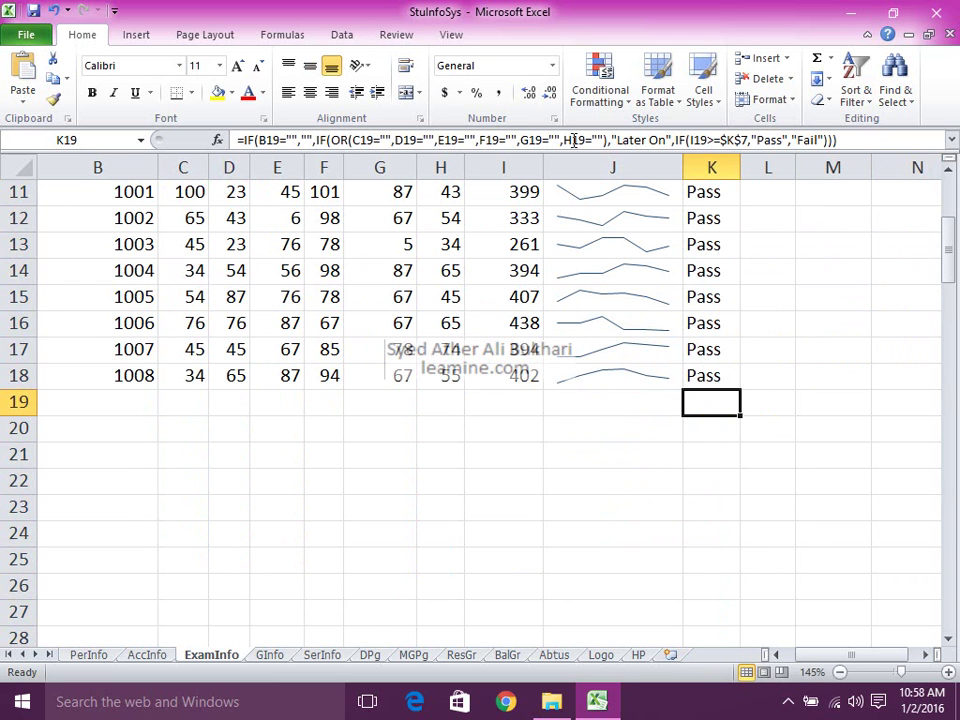
{"action": "scroll", "coordinate": [785, 326], "scroll_direction": "up", "scroll_amount": 1}
{"action": "scroll", "coordinate": [643, 321], "scroll_direction": "up", "scroll_amount": 1}
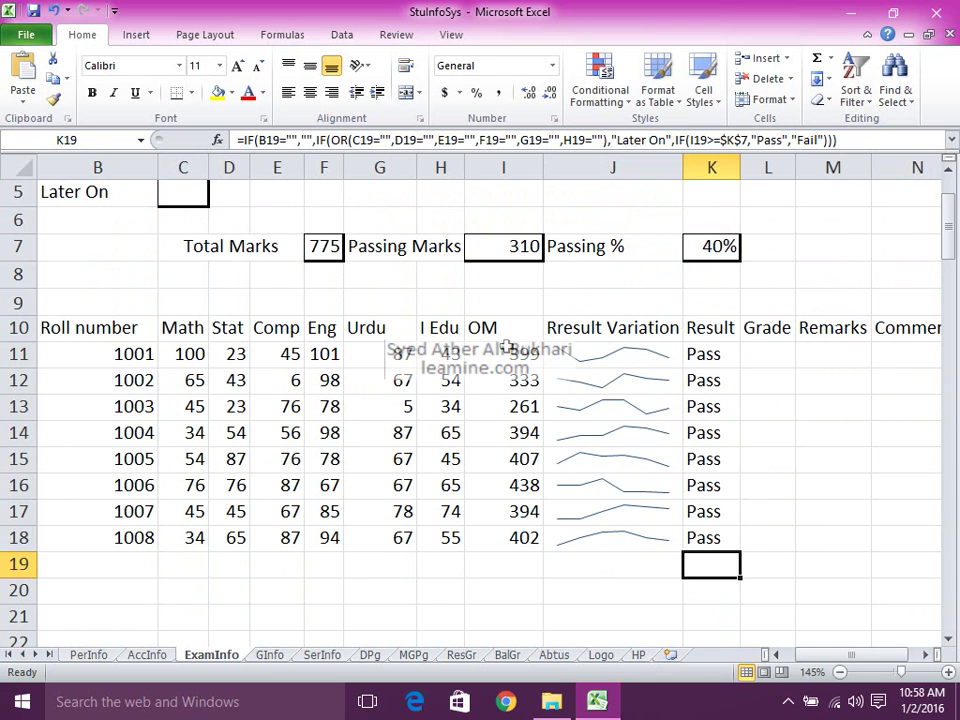
{"action": "left_click", "coordinate": [390, 354]}
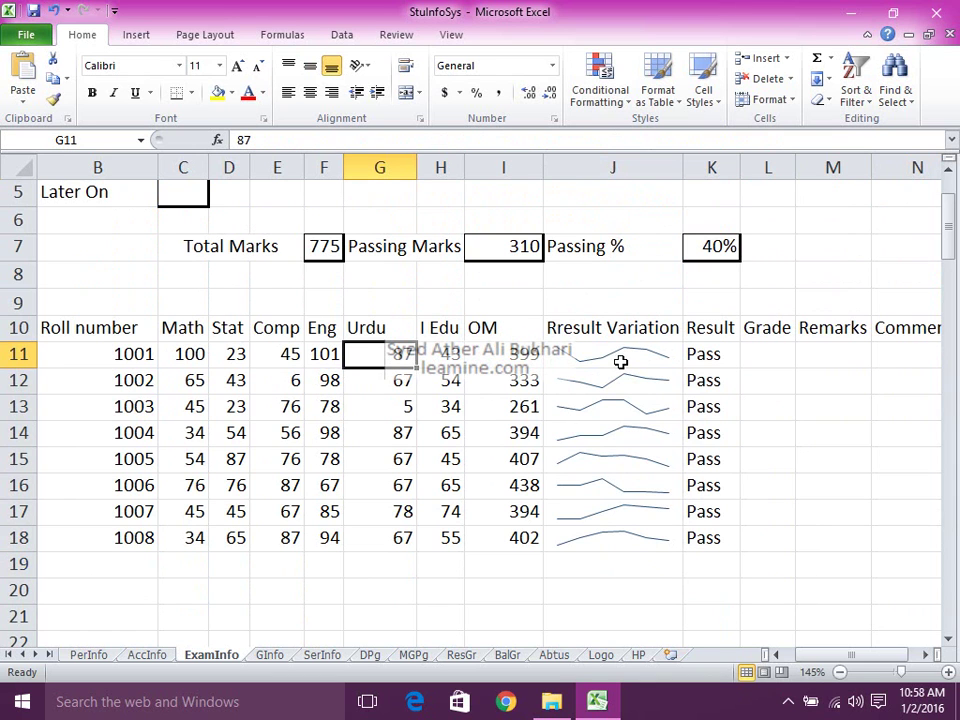
{"action": "key", "text": "Delete"}
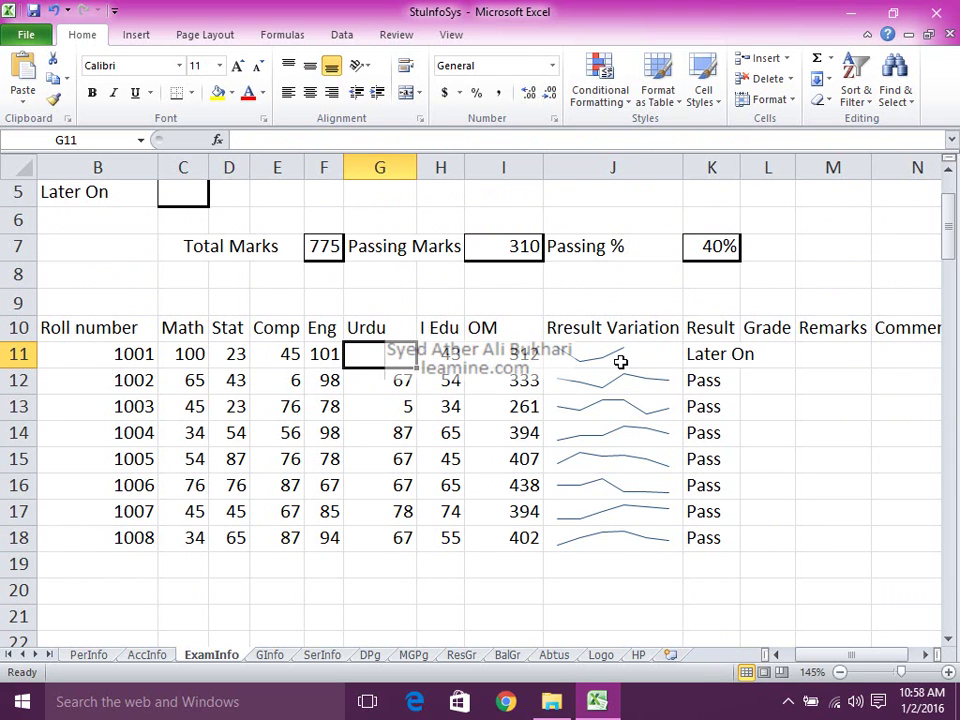
{"action": "type", "text": "6"}
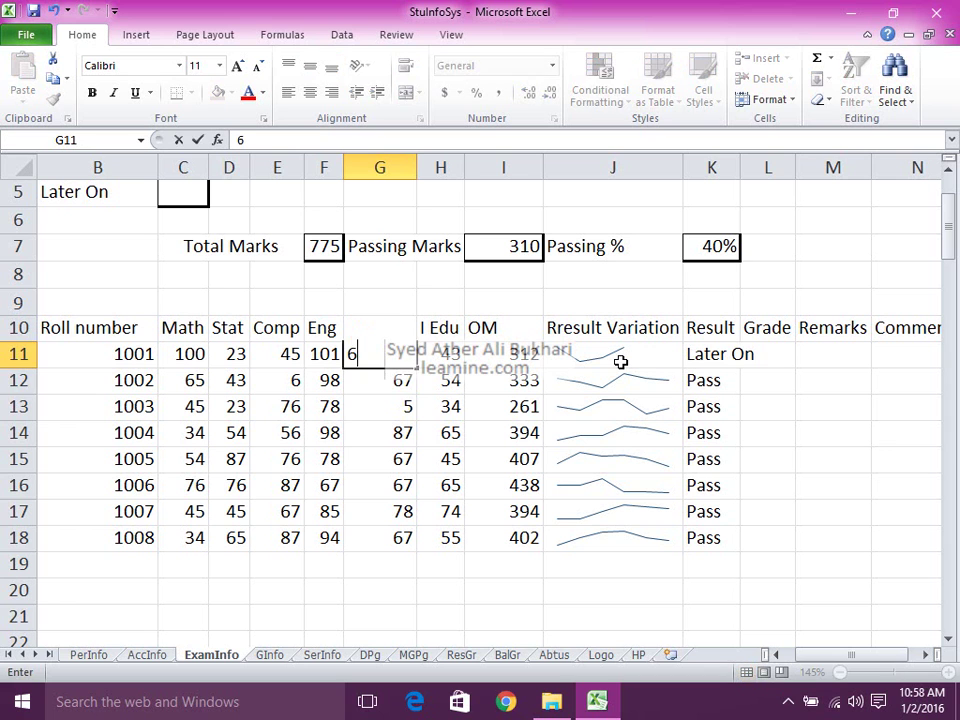
{"action": "key", "text": "Return"}
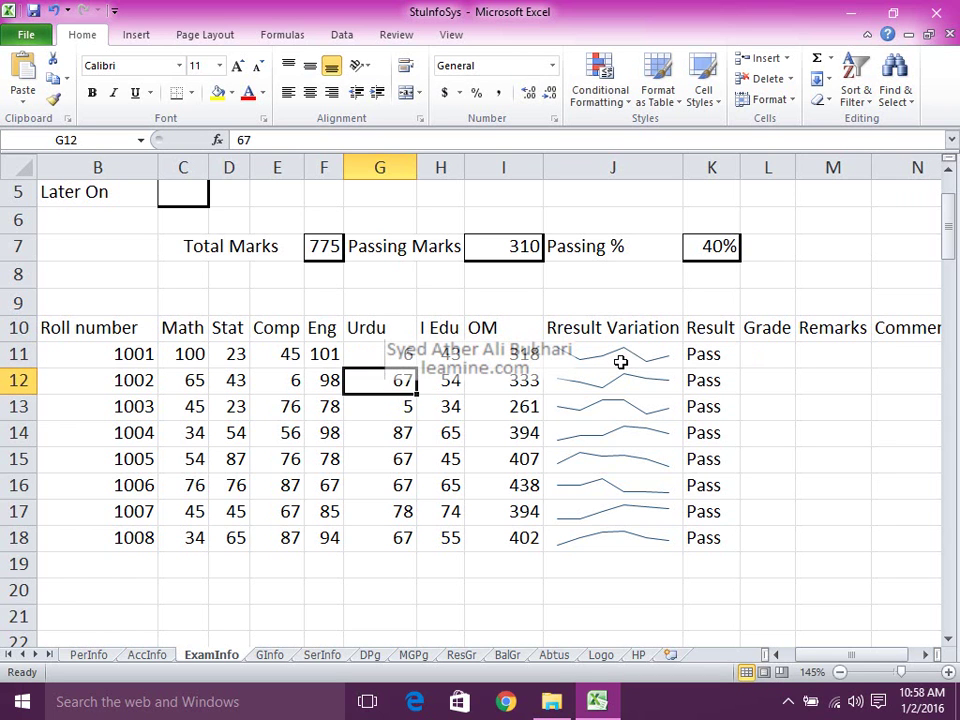
{"action": "key", "text": "Up"}
{"action": "key", "text": "Up"}
{"action": "key", "text": "Down"}
{"action": "key", "text": "Right"}
{"action": "key", "text": "Right"}
{"action": "key", "text": "ctrl+c"}
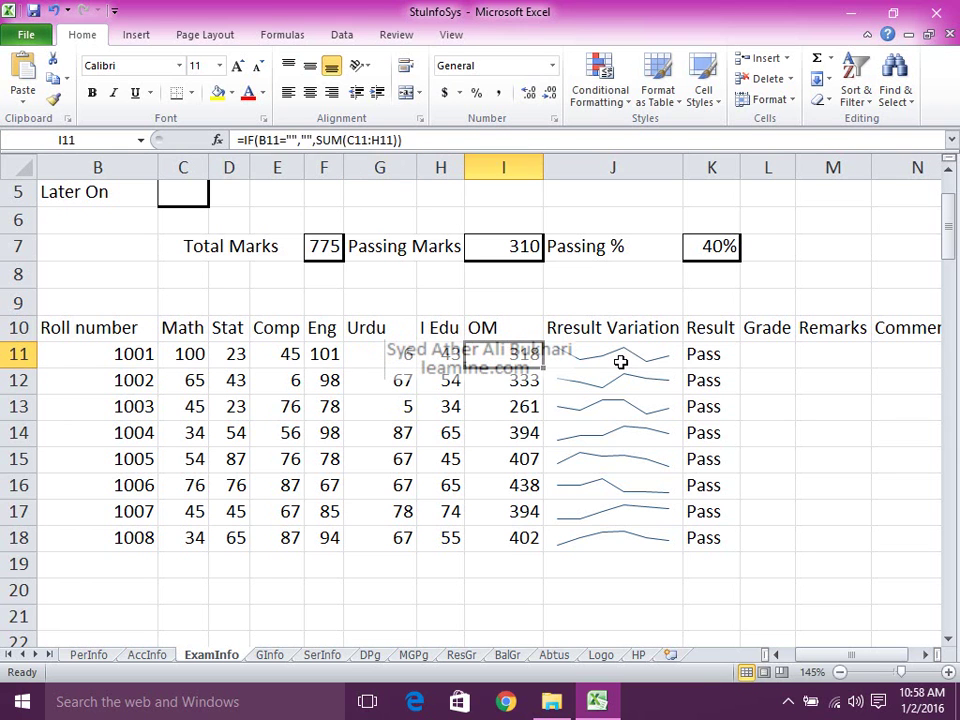
{"action": "key", "text": "Right"}
{"action": "key", "text": "Right"}
{"action": "key", "text": "F2"}
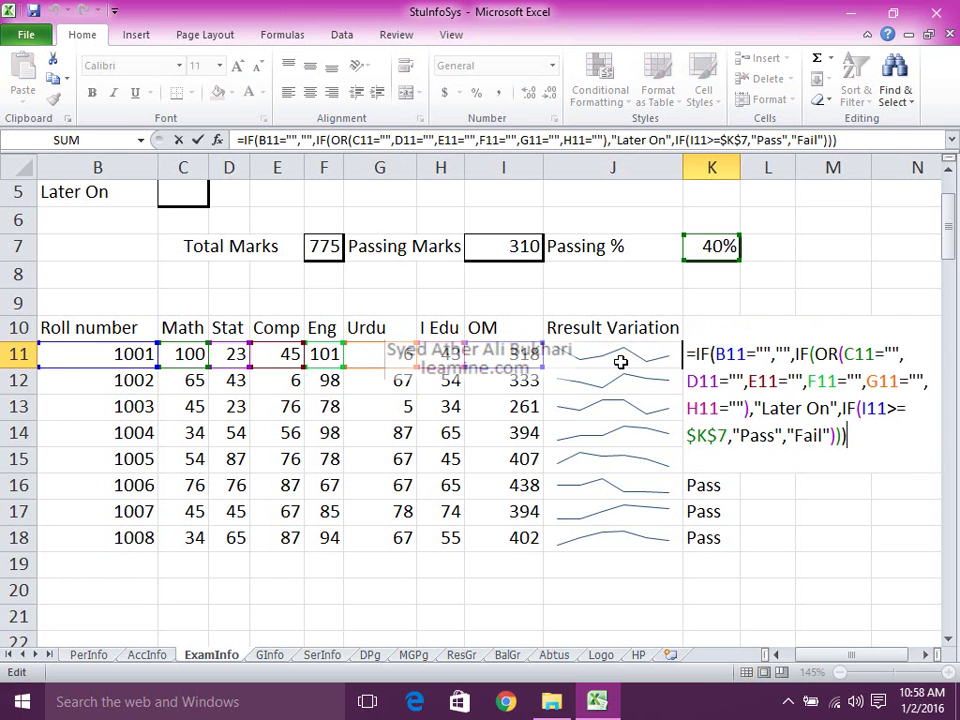
{"action": "key", "text": "Escape"}
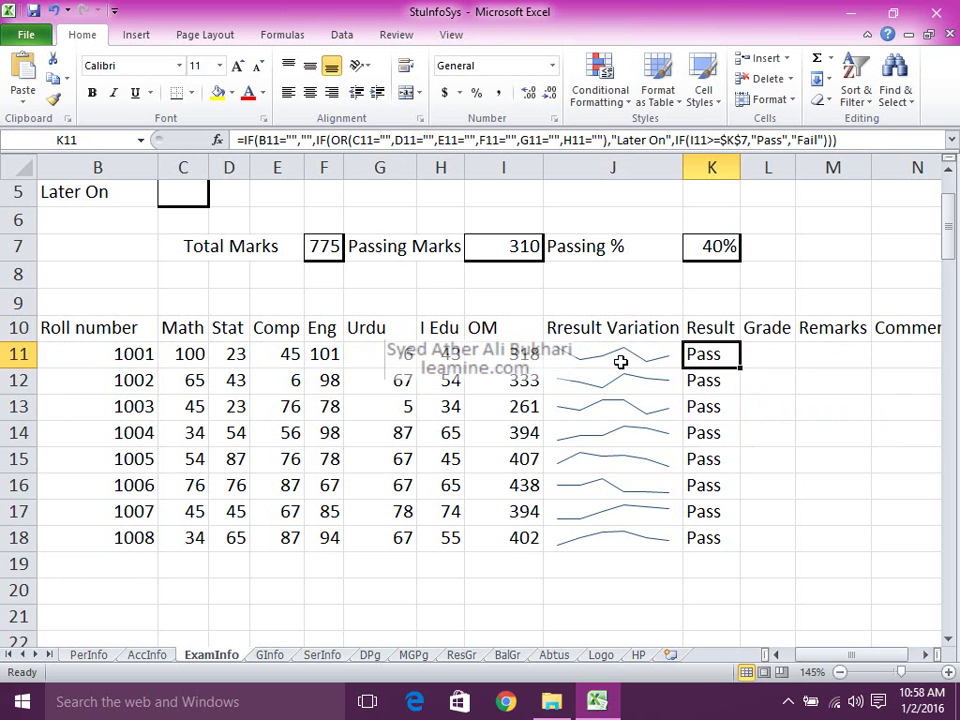
Insert a new column before Rresult Variation with the header %.
{"action": "left_click", "coordinate": [585, 169]}
{"action": "right_click", "coordinate": [585, 169]}
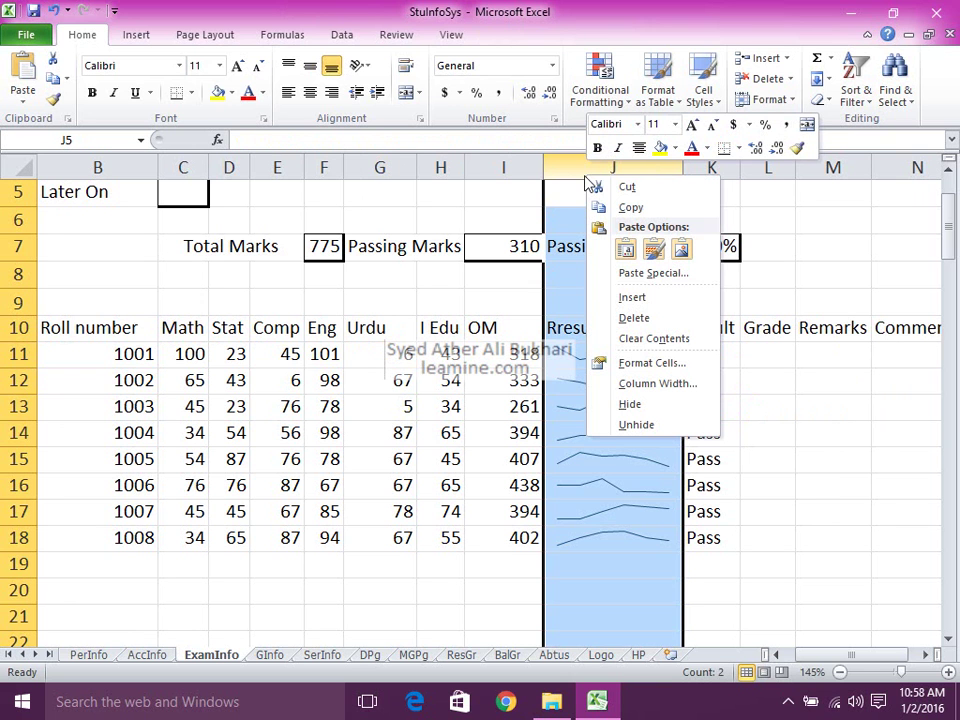
{"action": "left_click", "coordinate": [627, 299]}
{"action": "left_click", "coordinate": [595, 333]}
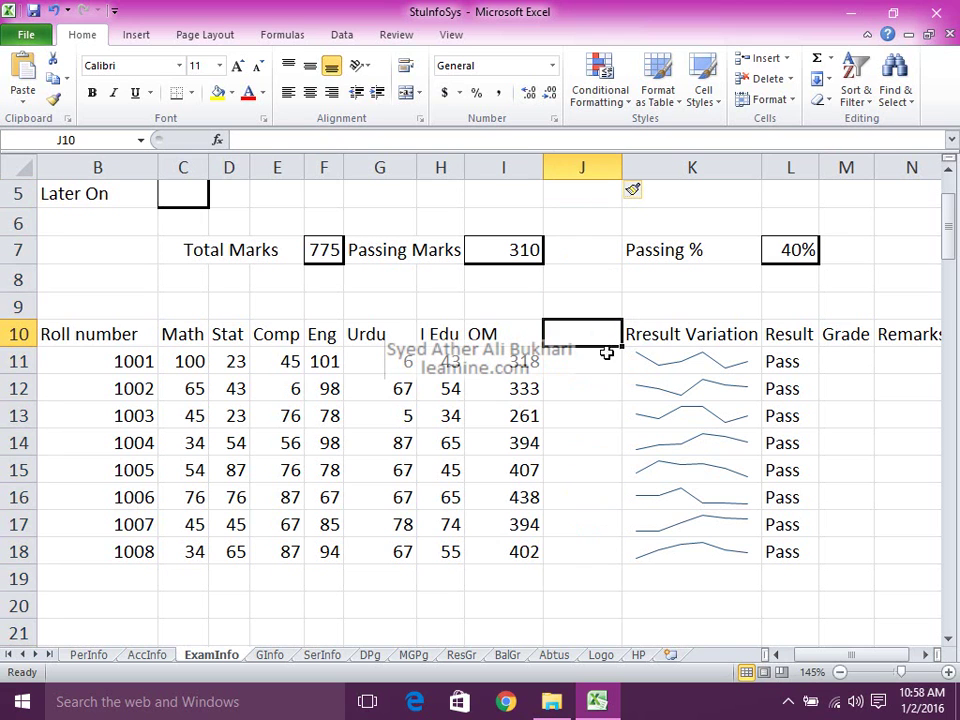
{"action": "type", "text": "*"}
{"action": "key", "text": "BackSpace"}
{"action": "type", "text": "%"}
{"action": "key", "text": "Return"}
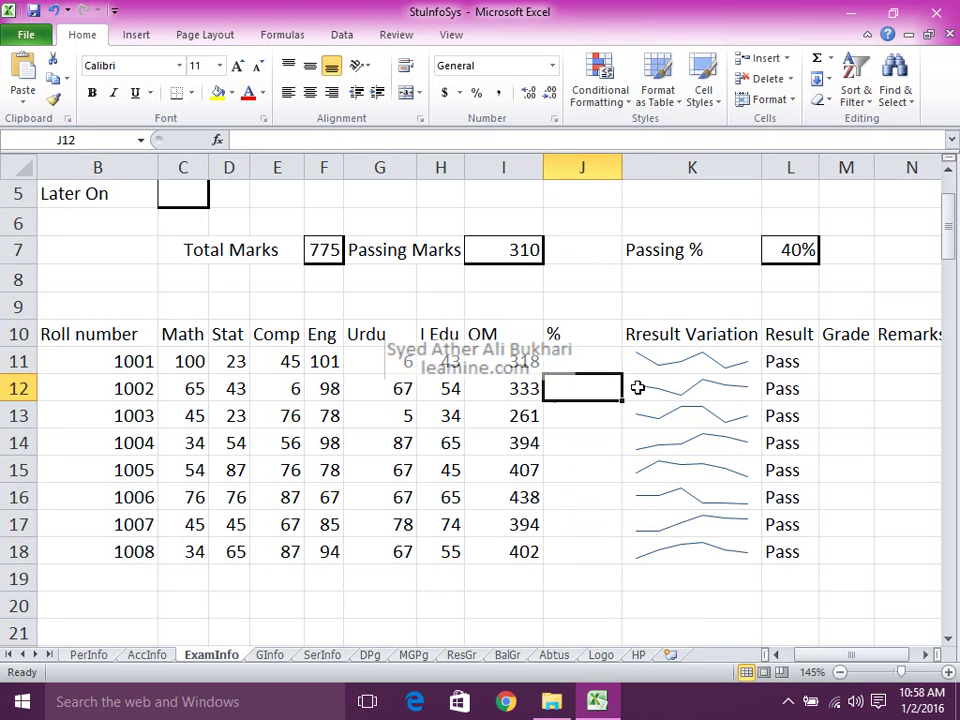
Enter =I11/$F$7 in J11, format it as Percentage, and fill it down.
{"action": "type", "text": "="}
{"action": "key", "text": "Left"}
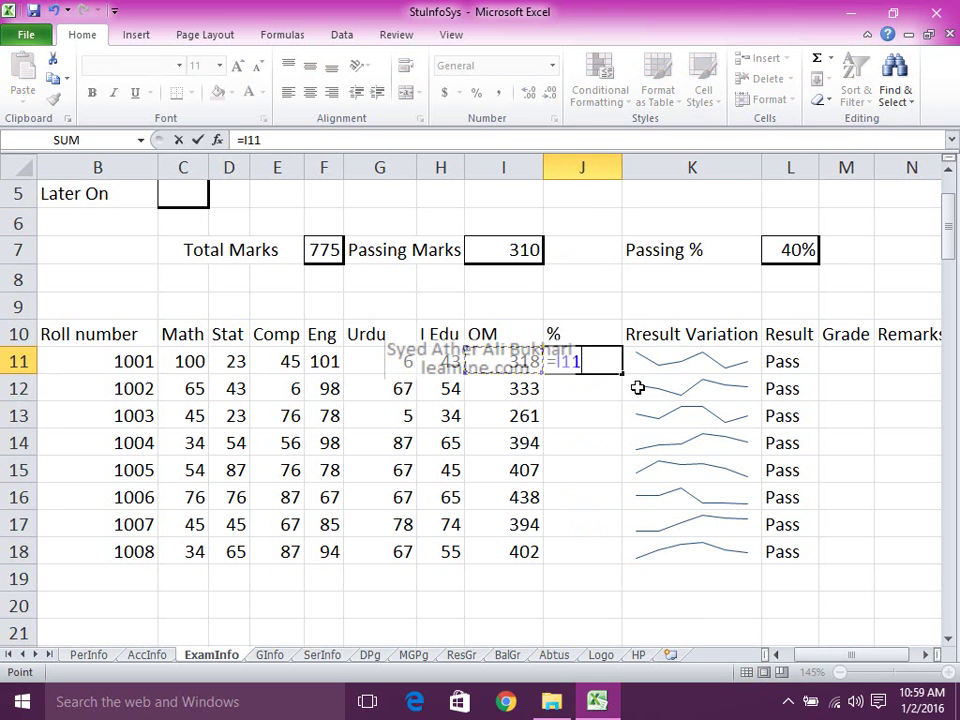
{"action": "type", "text": "/"}
{"action": "key", "text": "Up"}
{"action": "key", "text": "Up"}
{"action": "key", "text": "Up"}
{"action": "key", "text": "Left"}
{"action": "key", "text": "Left"}
{"action": "key", "text": "Left"}
{"action": "key", "text": "Left"}
{"action": "key", "text": "Up"}
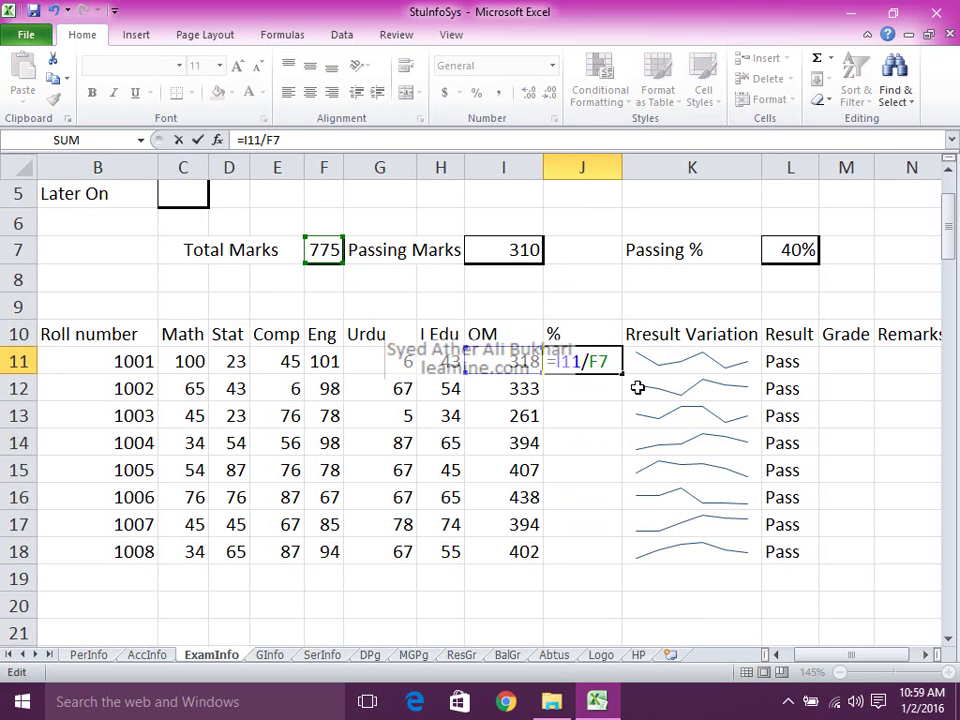
{"action": "key", "text": "F4"}
{"action": "key", "text": "Return"}
{"action": "key", "text": "Up"}
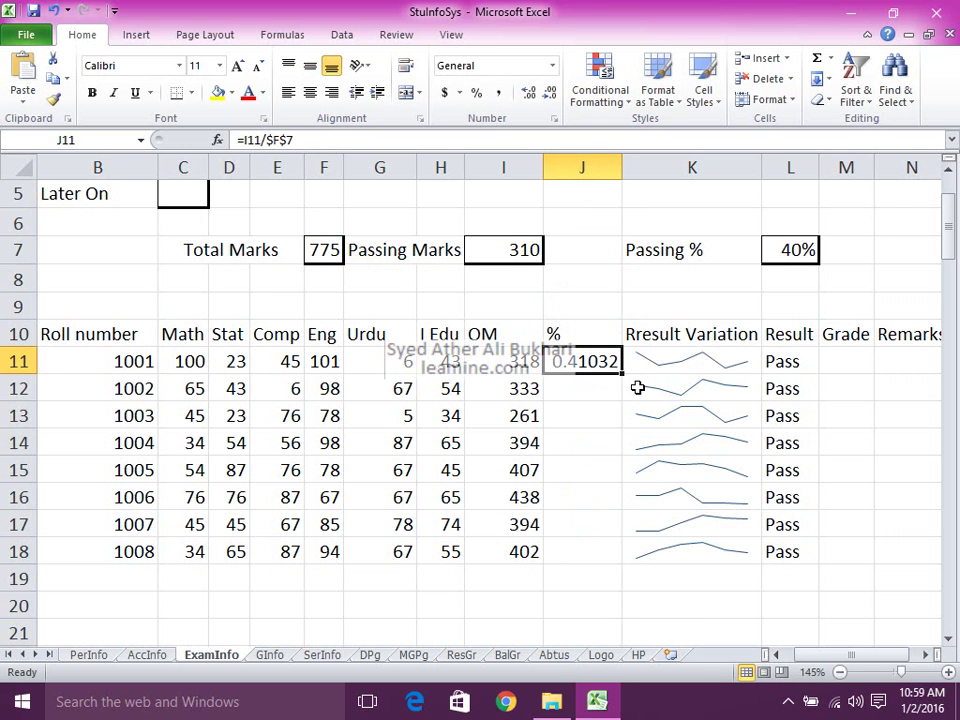
{"action": "key", "text": "ctrl+shift+5"}
{"action": "key", "text": "Down"}
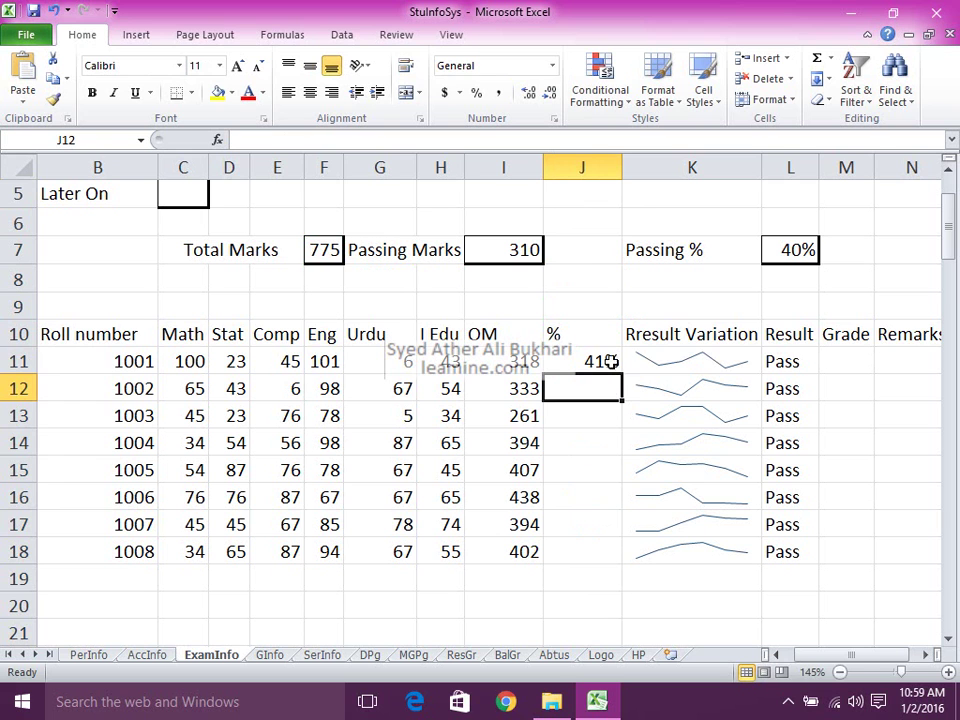
{"action": "left_click", "coordinate": [615, 365]}
{"action": "double_click", "coordinate": [621, 375]}
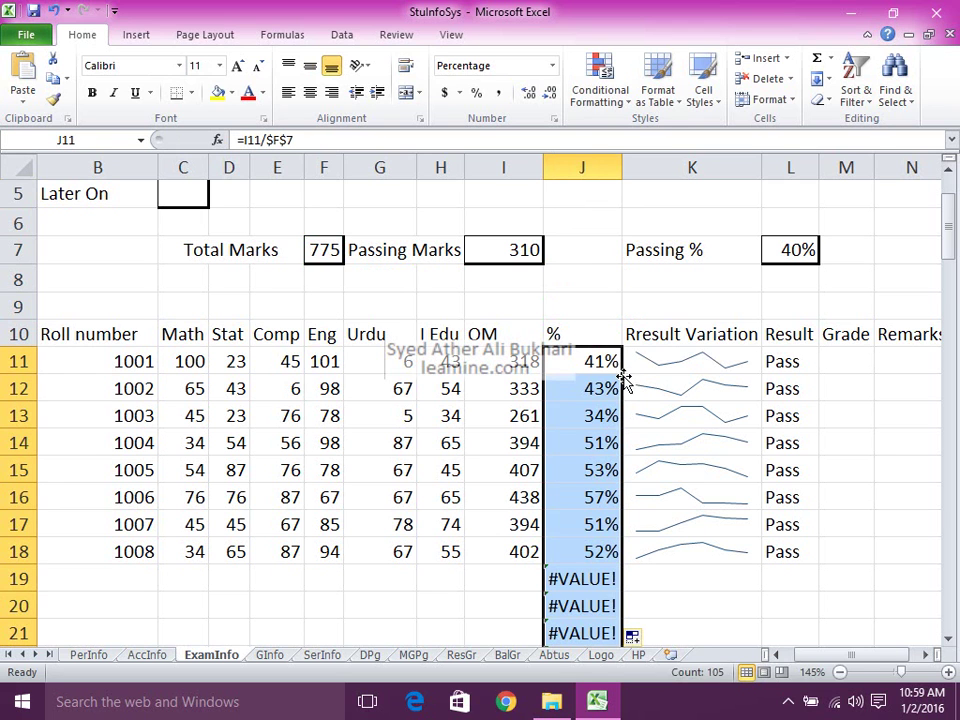
Wrap the % formula in IF(B11="","",…) and copy it down the column.
{"action": "double_click", "coordinate": [606, 362]}
{"action": "key", "text": "Left"}
{"action": "key", "text": "Left"}
{"action": "key", "text": "Left"}
{"action": "type", "text": "if"}
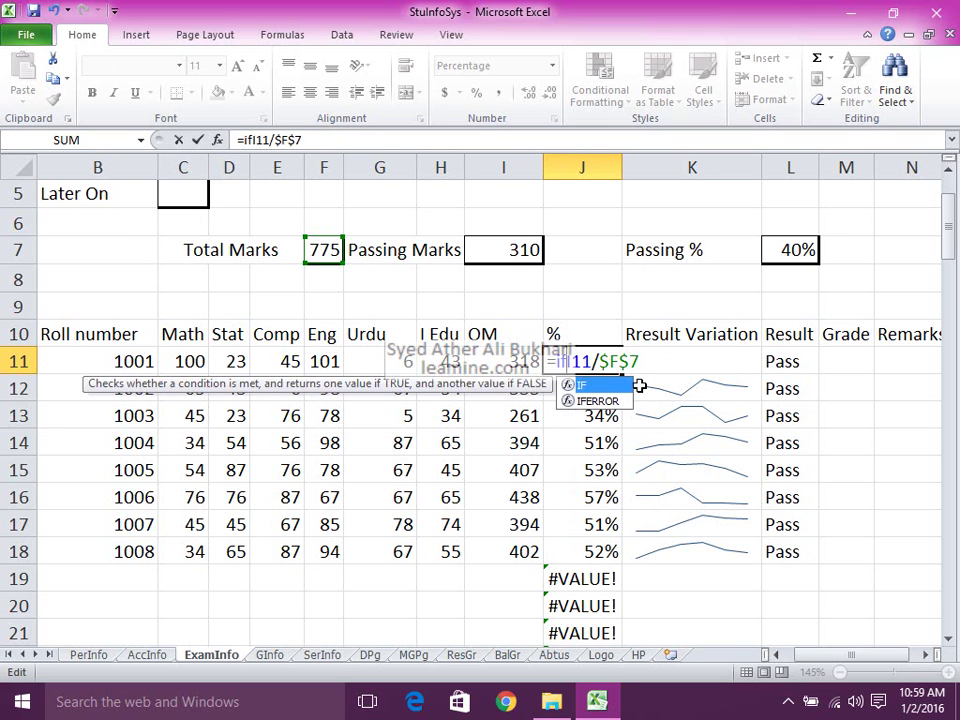
{"action": "type", "text": "("}
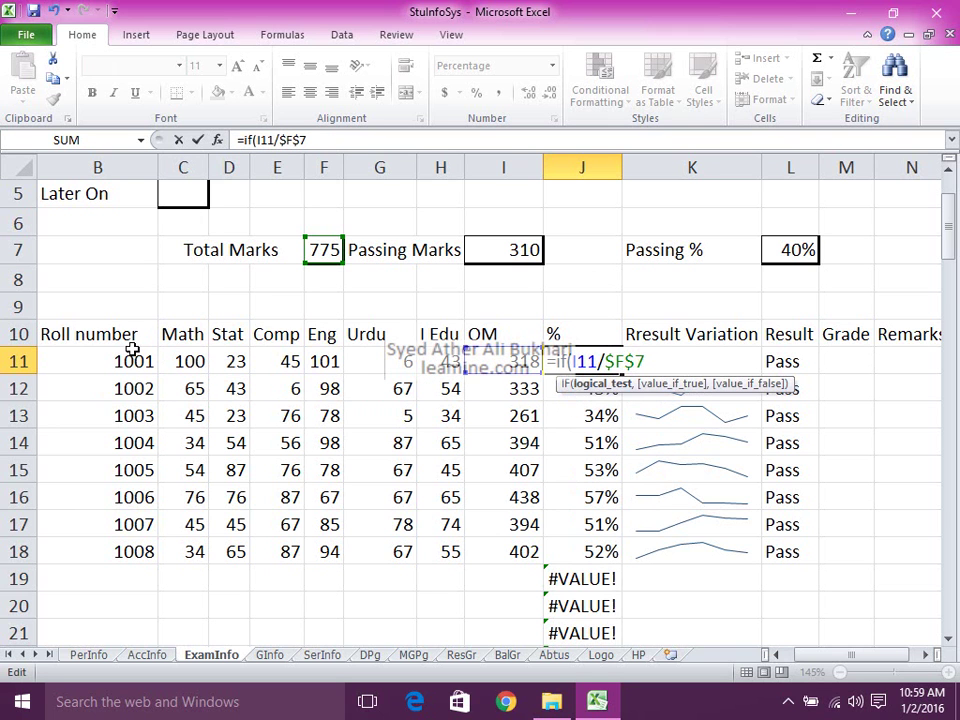
{"action": "left_click", "coordinate": [138, 360]}
{"action": "type", "text": "=\"\",\"\","}
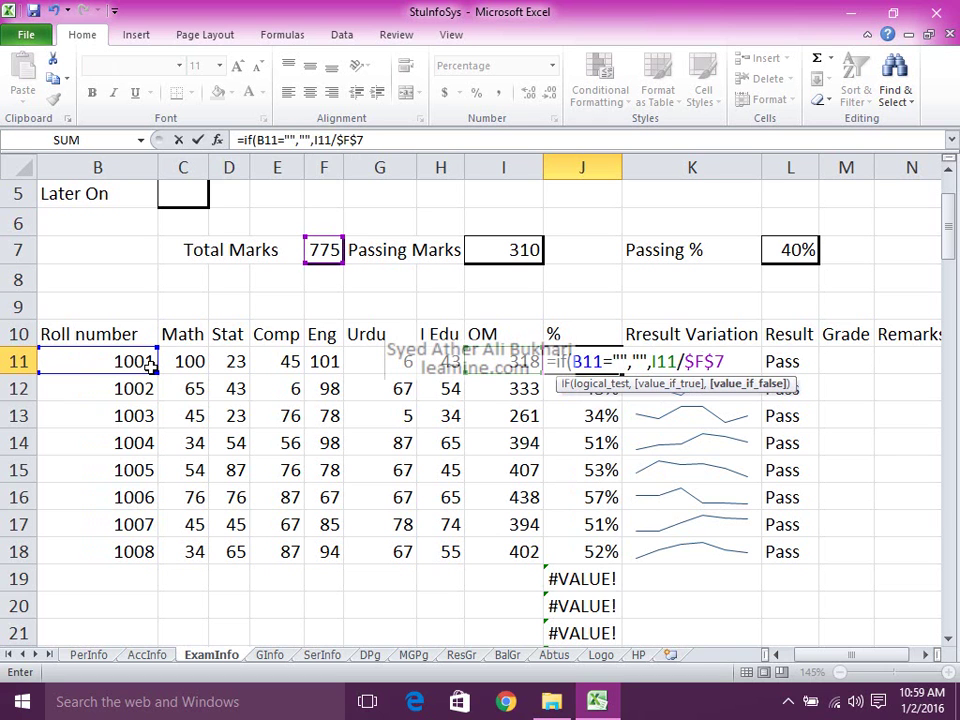
{"action": "key", "text": "Return"}
{"action": "key", "text": "Up"}
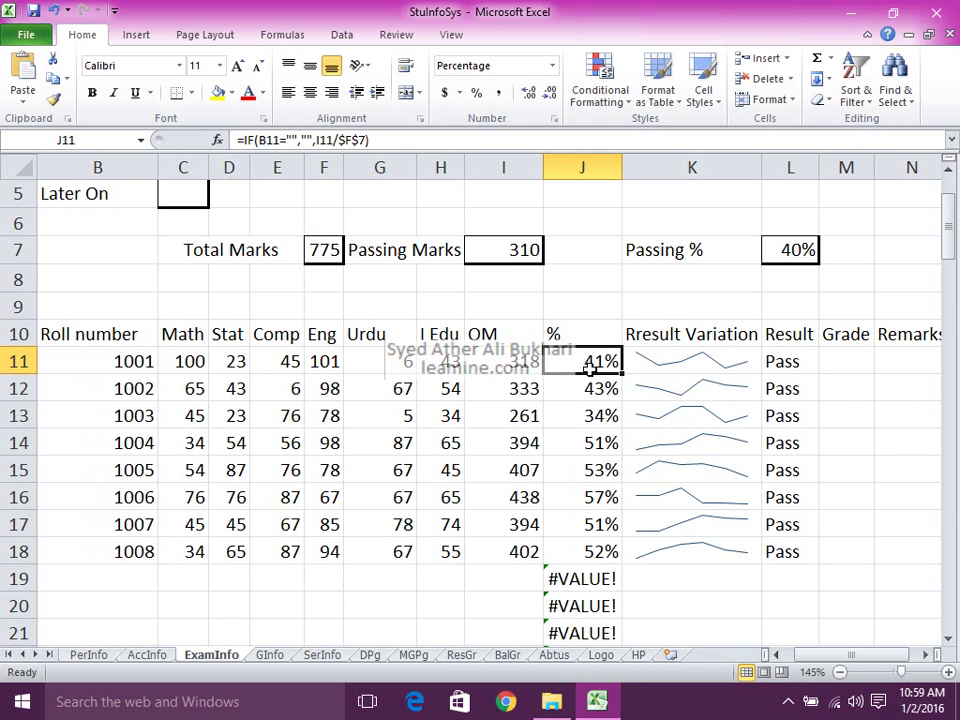
{"action": "left_click_drag", "start_coordinate": [620, 374], "coordinate": [600, 630]}
Change L11's pass test from I11 to J11>=$L$7 and fill it down.
{"action": "left_click", "coordinate": [790, 365]}
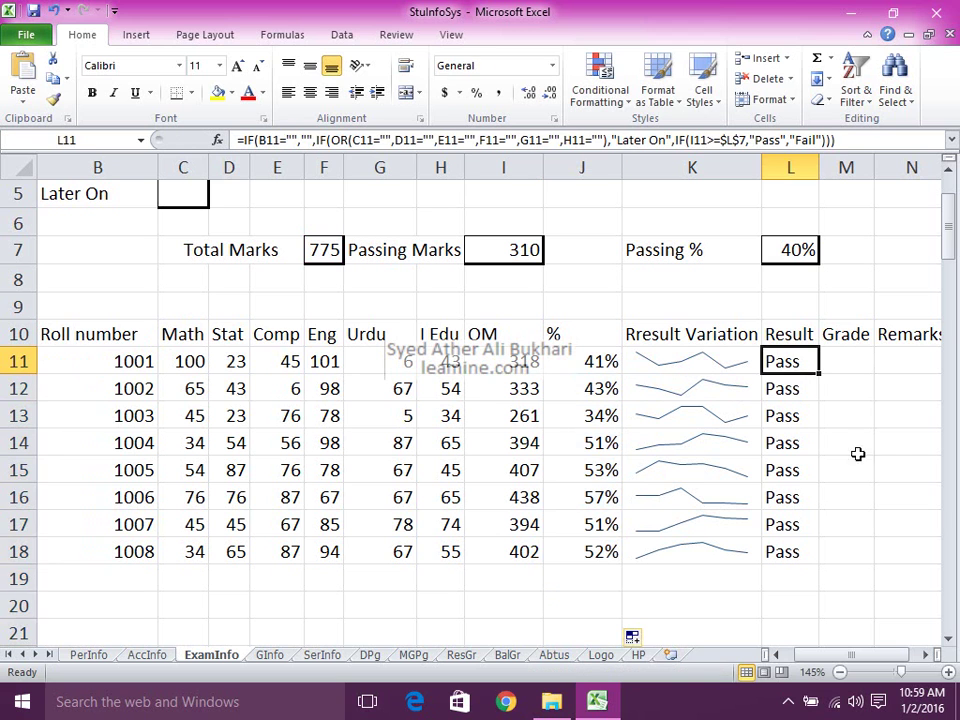
{"action": "double_click", "coordinate": [792, 362]}
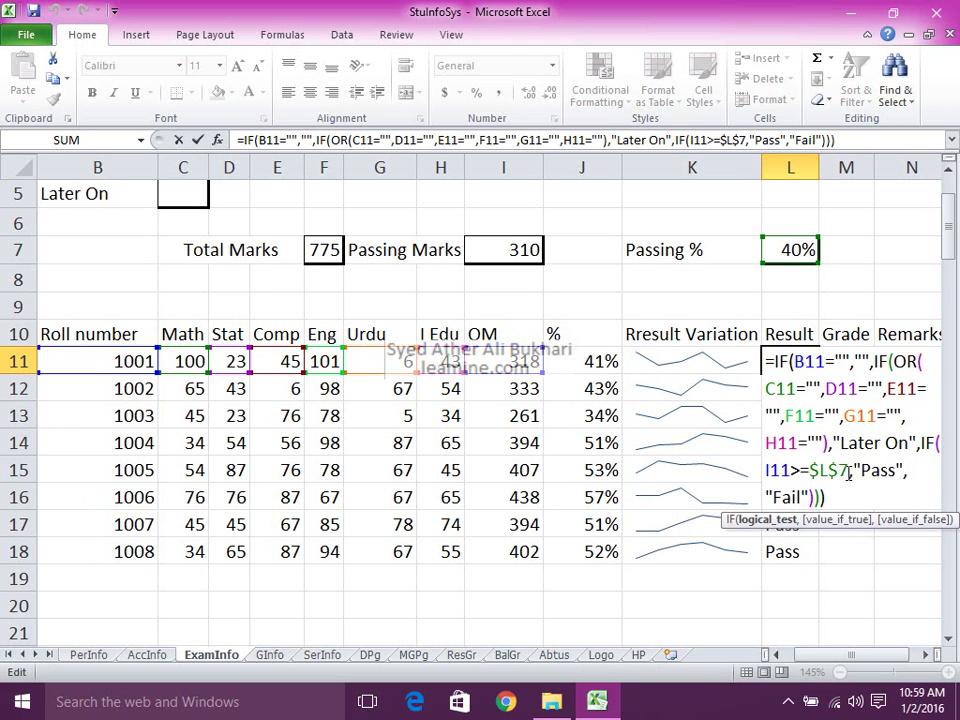
{"action": "left_click_drag", "start_coordinate": [846, 469], "coordinate": [830, 469]}
{"action": "double_click", "coordinate": [788, 470]}
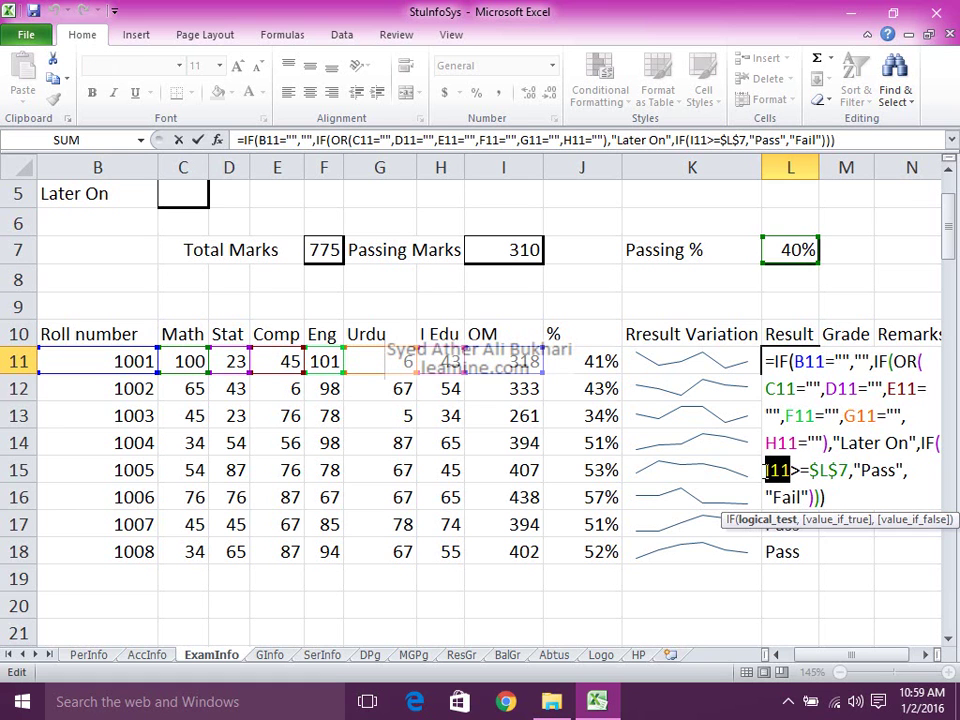
{"action": "left_click", "coordinate": [592, 361]}
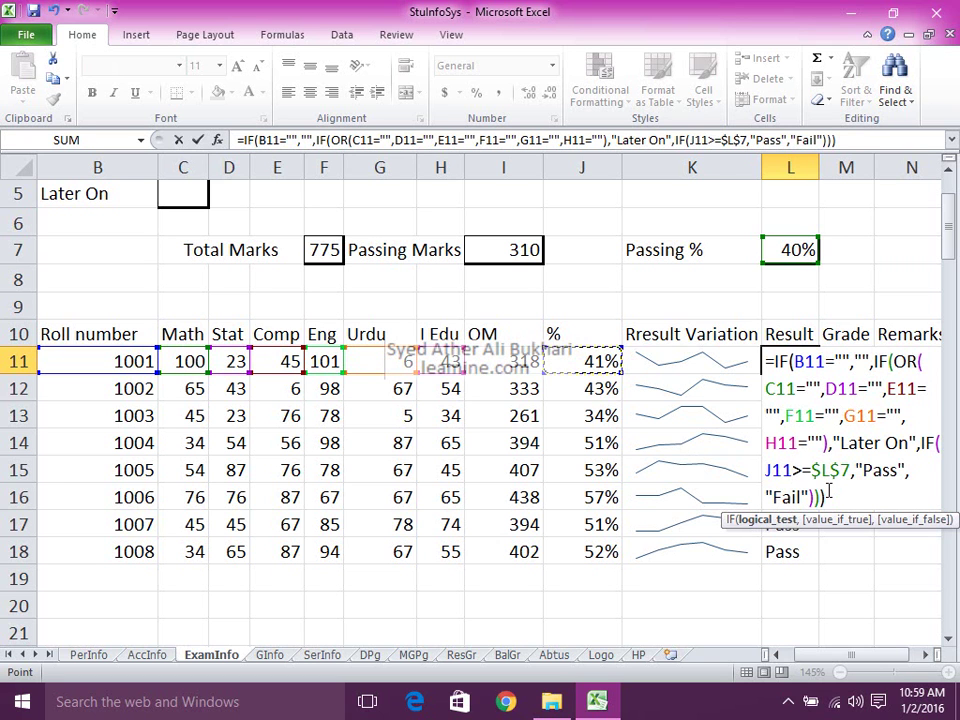
{"action": "key", "text": "Return"}
{"action": "left_click", "coordinate": [815, 367]}
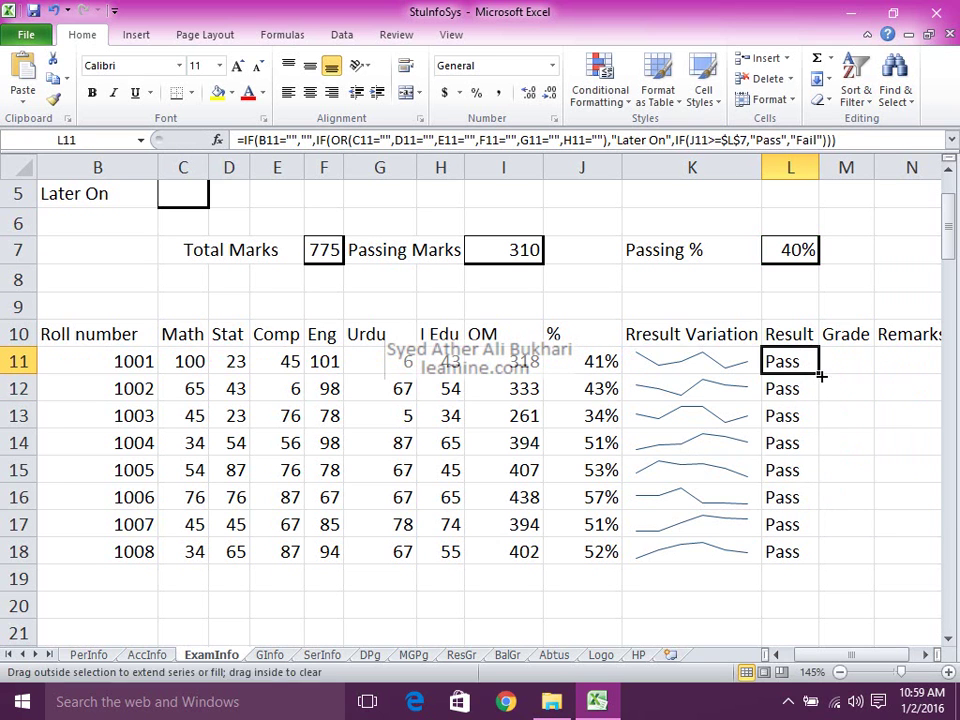
{"action": "double_click", "coordinate": [815, 367]}
Check the third student's 34% shows Fail, then select the Result column from L11 down.
{"action": "left_click", "coordinate": [604, 415]}
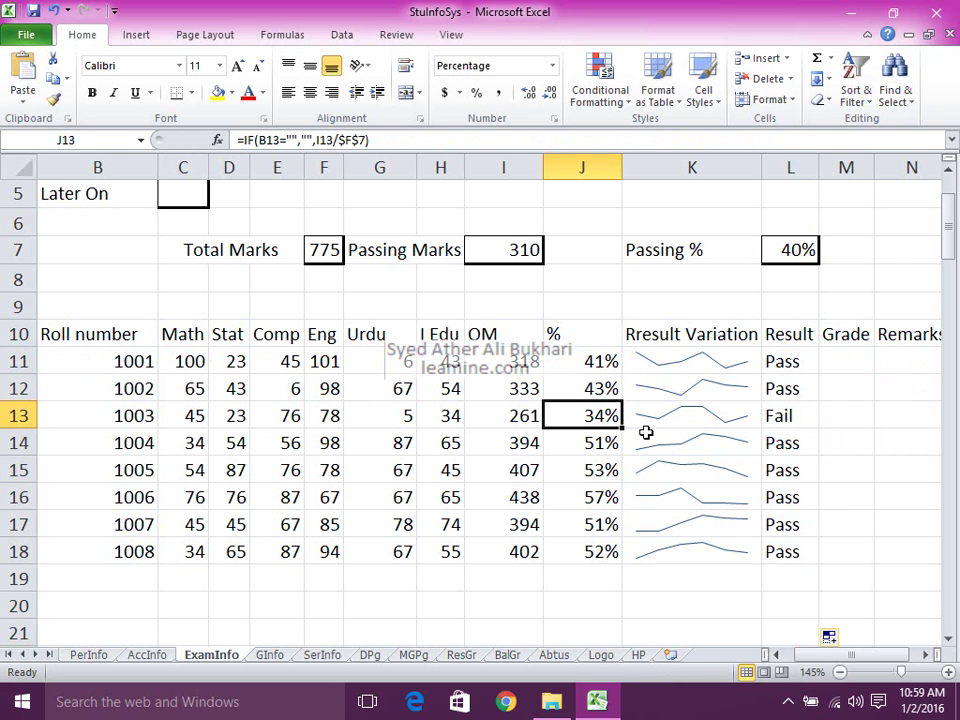
{"action": "left_click", "coordinate": [758, 415]}
{"action": "left_click", "coordinate": [790, 415]}
{"action": "left_click", "coordinate": [789, 364]}
{"action": "key", "text": "ctrl+shift+Down"}
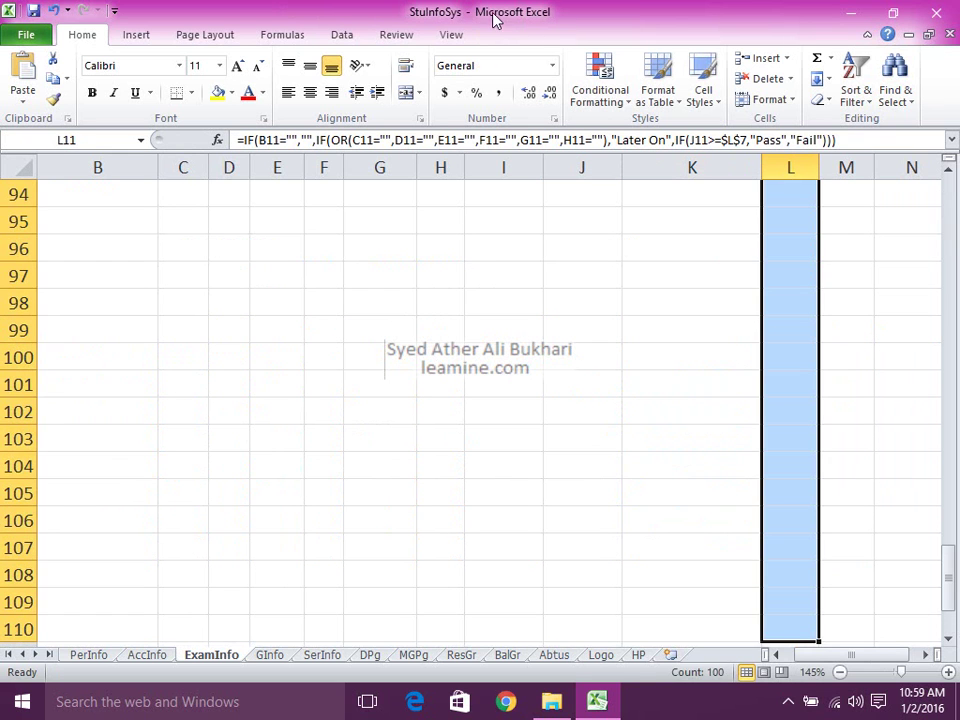
Start a new Cell Value equal to 'Pass' rule in the conditional formatting rules manager.
{"action": "left_click", "coordinate": [604, 95]}
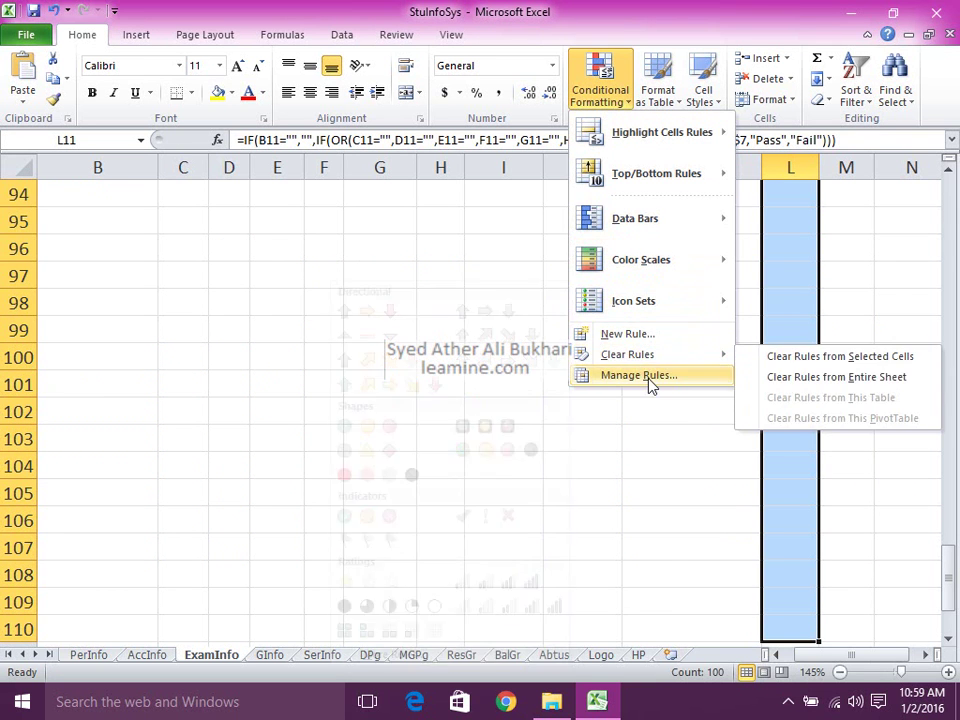
{"action": "left_click", "coordinate": [645, 377]}
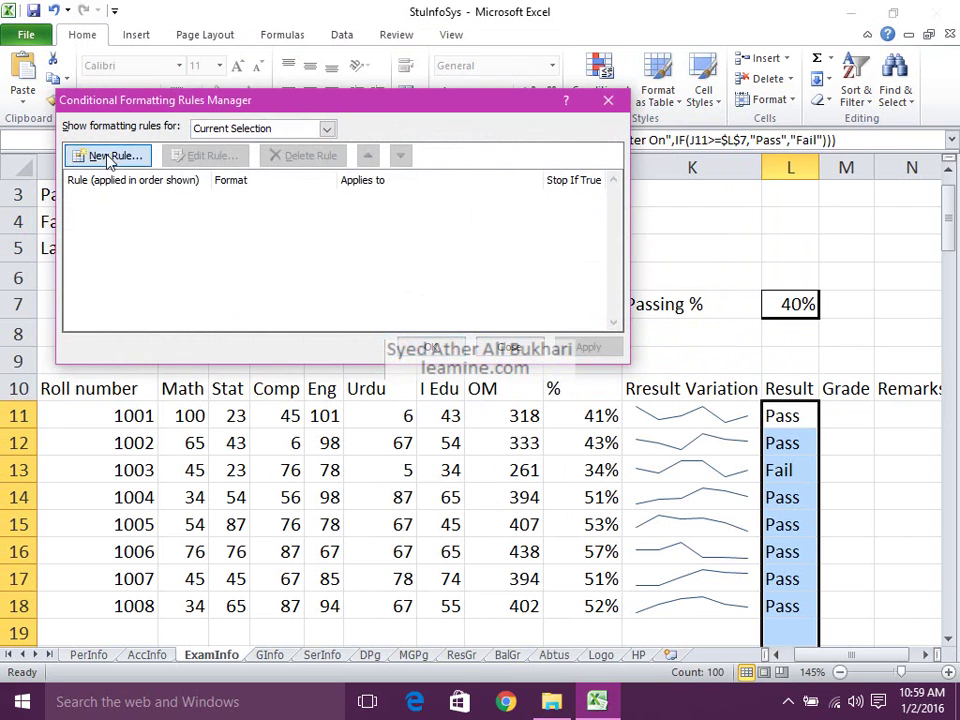
{"action": "left_click", "coordinate": [108, 155]}
{"action": "left_click", "coordinate": [200, 112]}
{"action": "left_click", "coordinate": [300, 261]}
{"action": "left_click", "coordinate": [290, 301]}
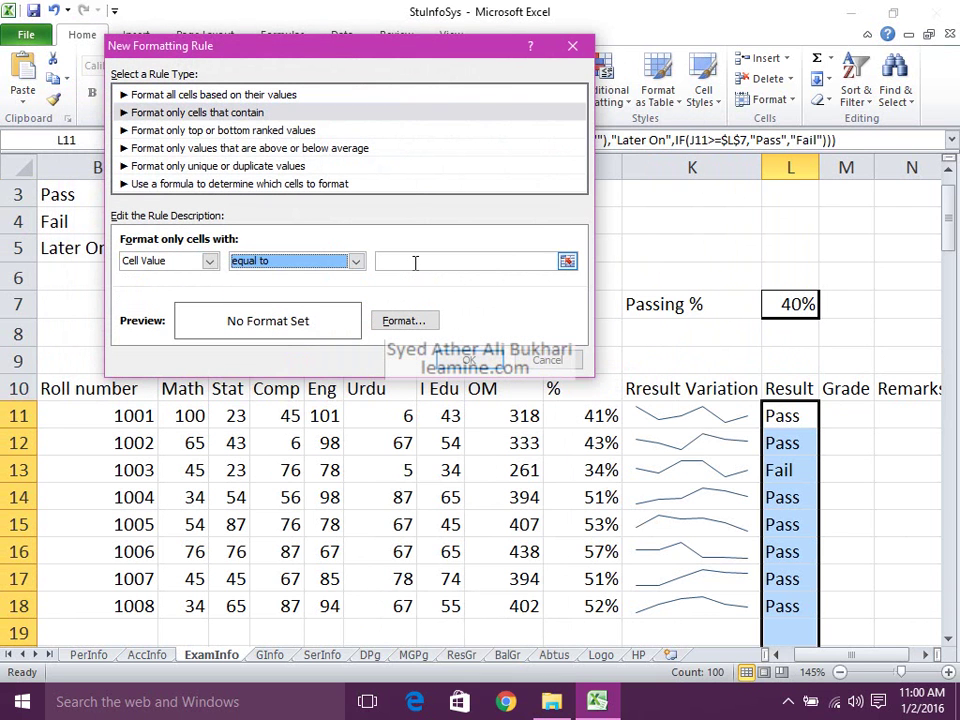
{"action": "left_click", "coordinate": [414, 262]}
{"action": "type", "text": "Pass"}
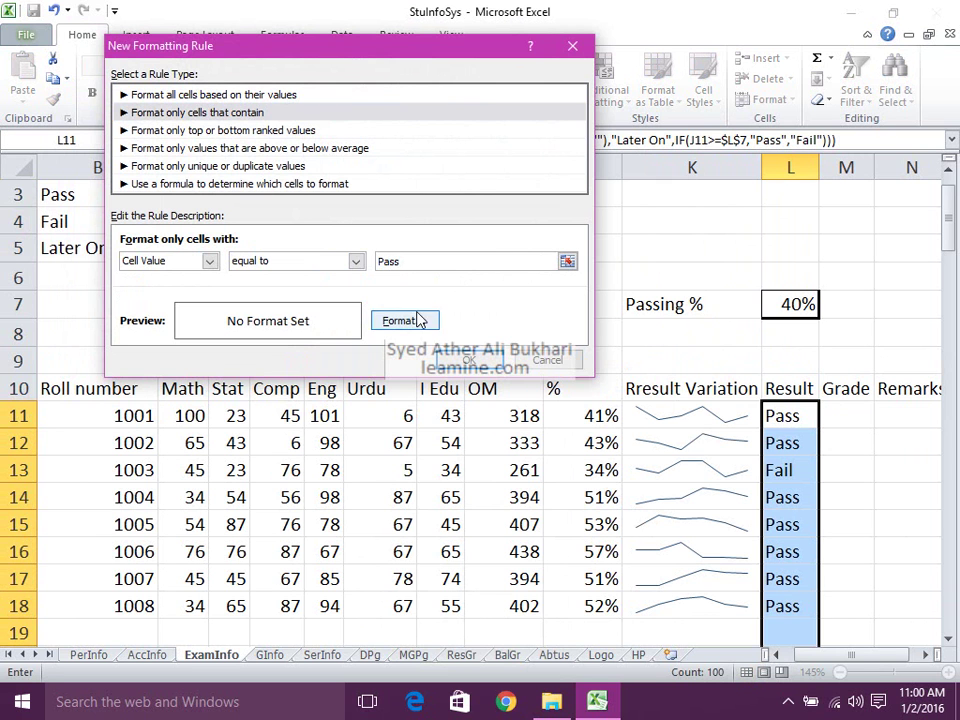
Give the Pass rule a light green fill and white text, and save it.
{"action": "left_click", "coordinate": [422, 318]}
{"action": "left_click", "coordinate": [288, 43]}
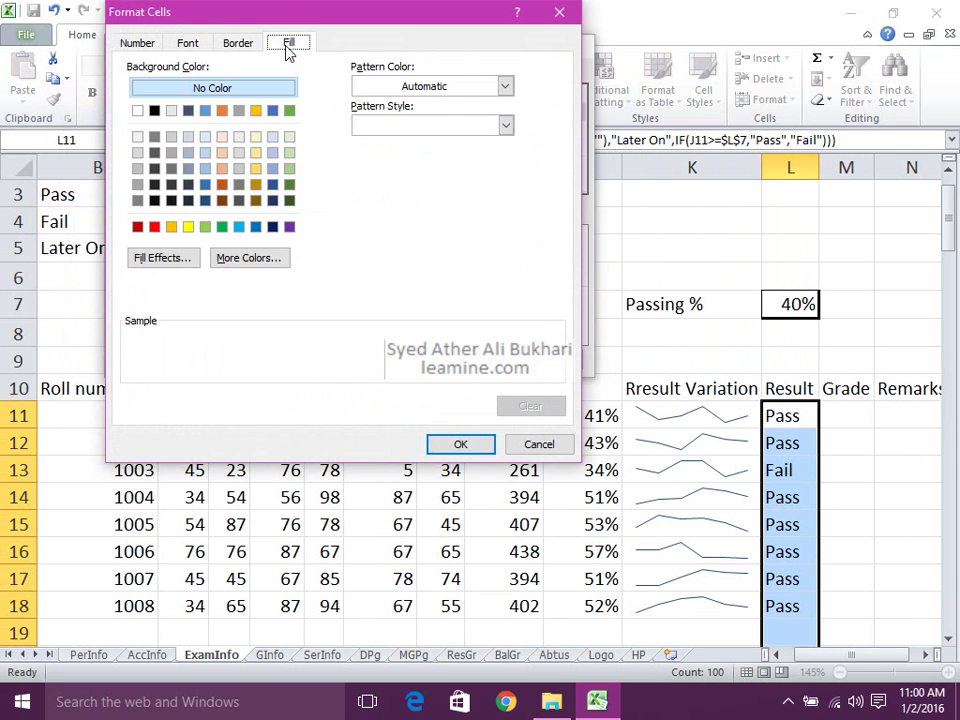
{"action": "left_click", "coordinate": [289, 168]}
{"action": "left_click", "coordinate": [188, 43]}
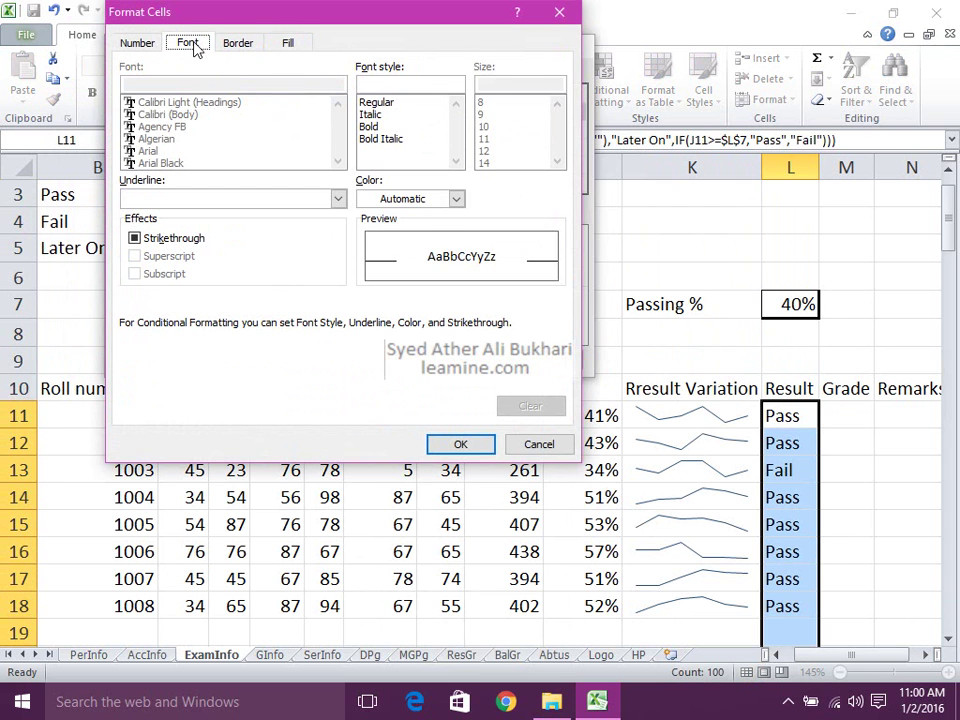
{"action": "left_click", "coordinate": [408, 205]}
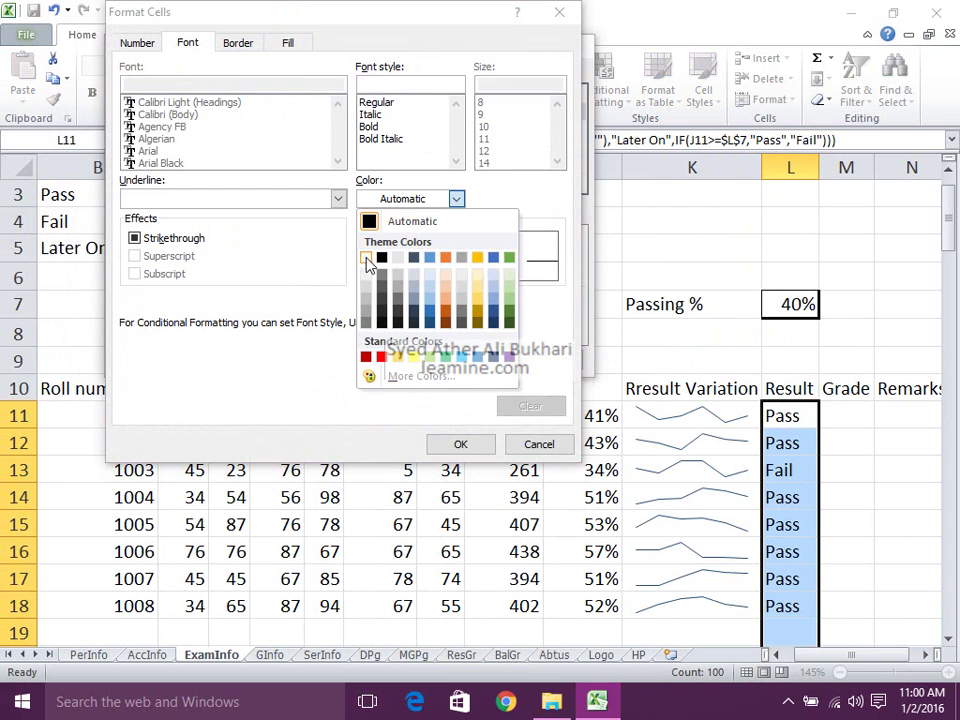
{"action": "left_click", "coordinate": [368, 258]}
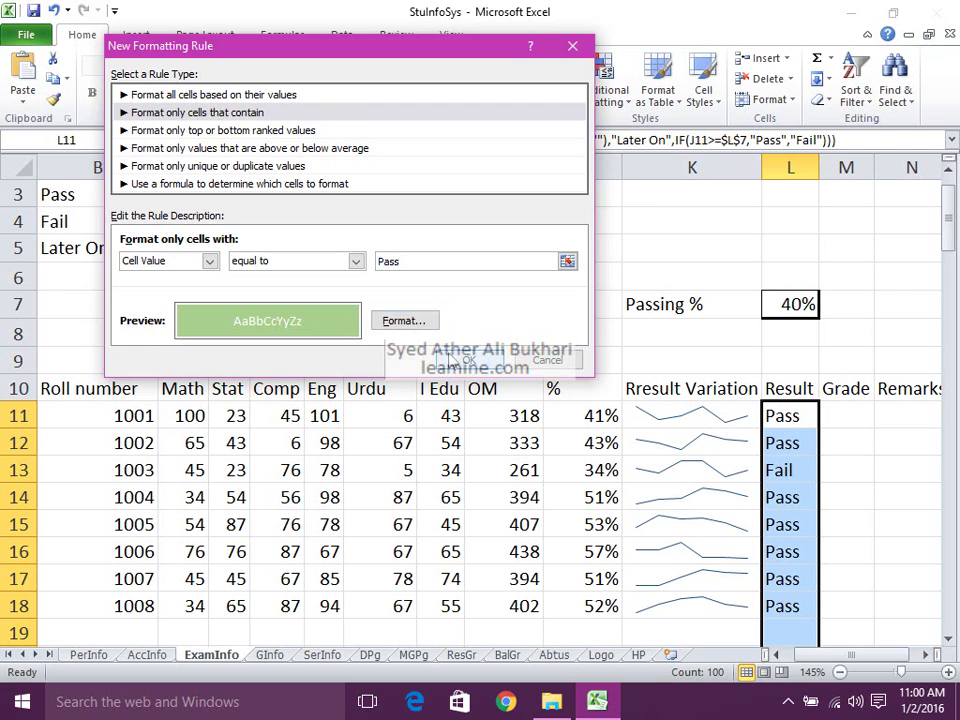
{"action": "left_click", "coordinate": [455, 358]}
Add a Cell Value equal to 'Later On' rule with a gold fill.
{"action": "left_click", "coordinate": [108, 155]}
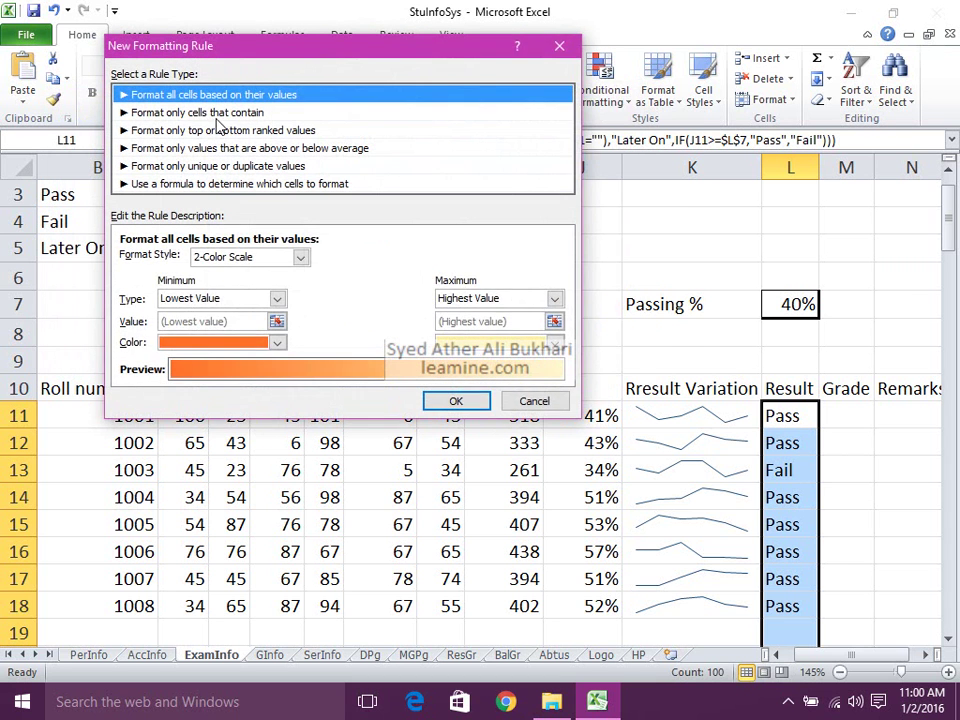
{"action": "left_click", "coordinate": [165, 112]}
{"action": "left_click", "coordinate": [337, 263]}
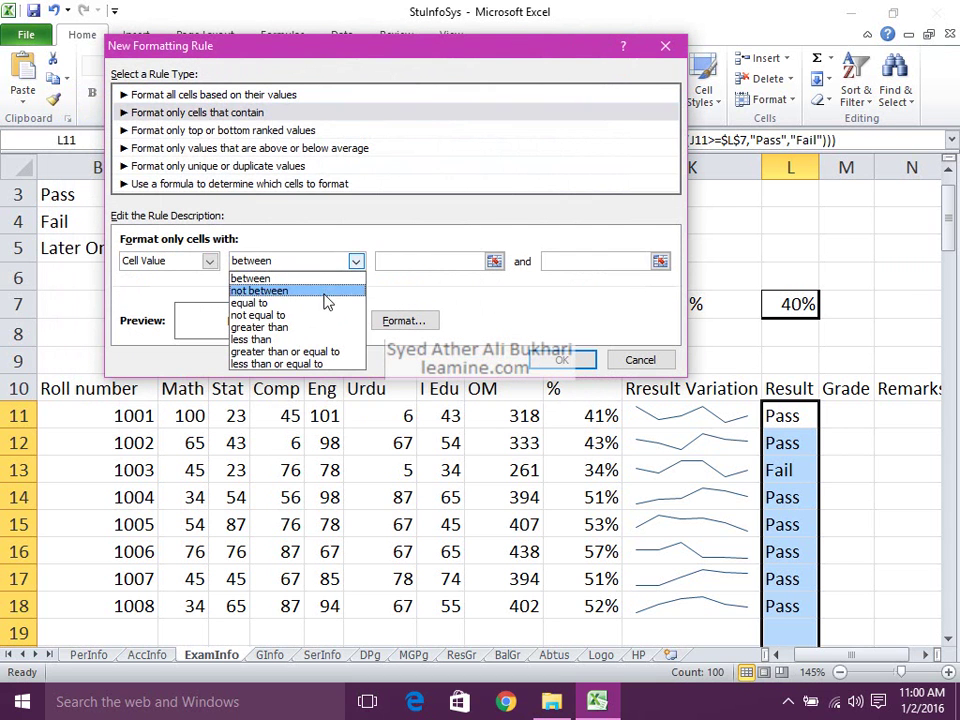
{"action": "left_click", "coordinate": [289, 302]}
{"action": "left_click", "coordinate": [426, 261]}
{"action": "type", "text": "Later On"}
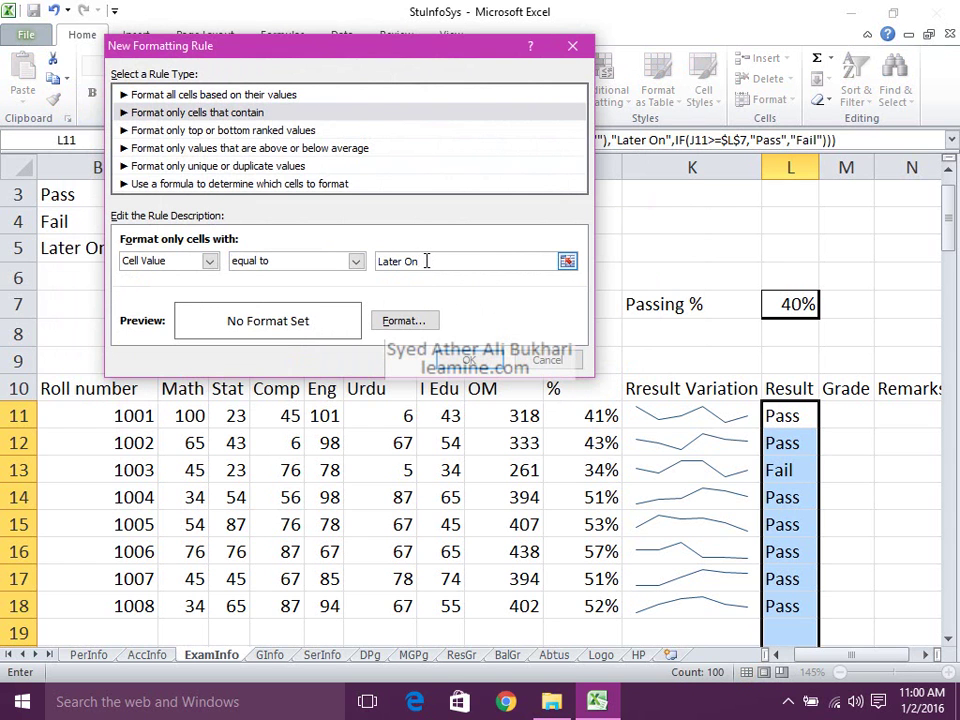
{"action": "left_click", "coordinate": [425, 321]}
{"action": "left_click", "coordinate": [290, 45]}
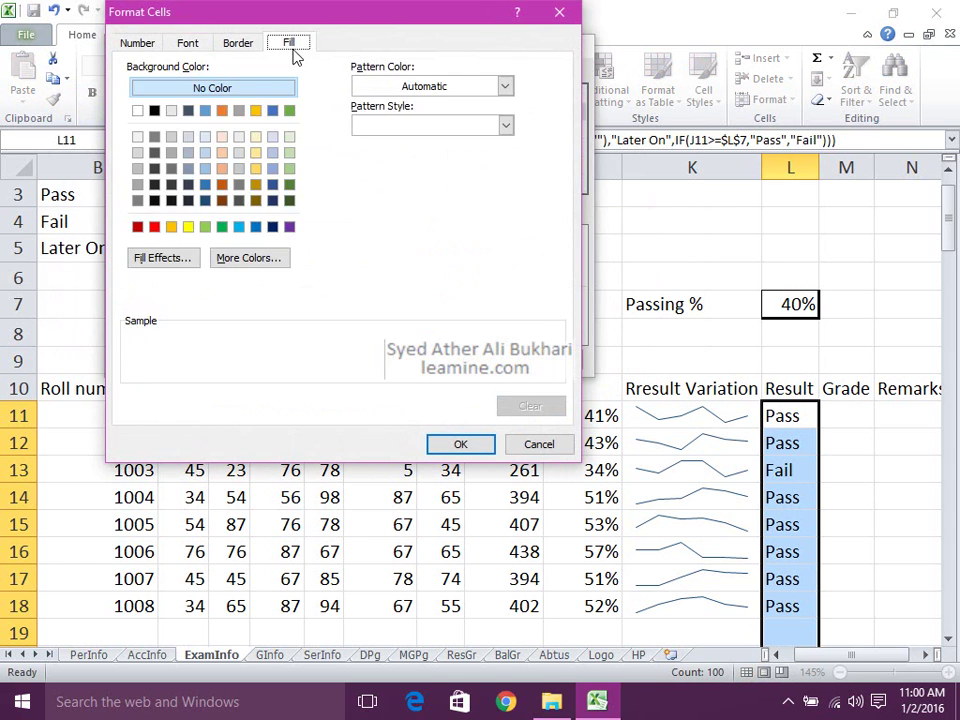
{"action": "left_click", "coordinate": [255, 110]}
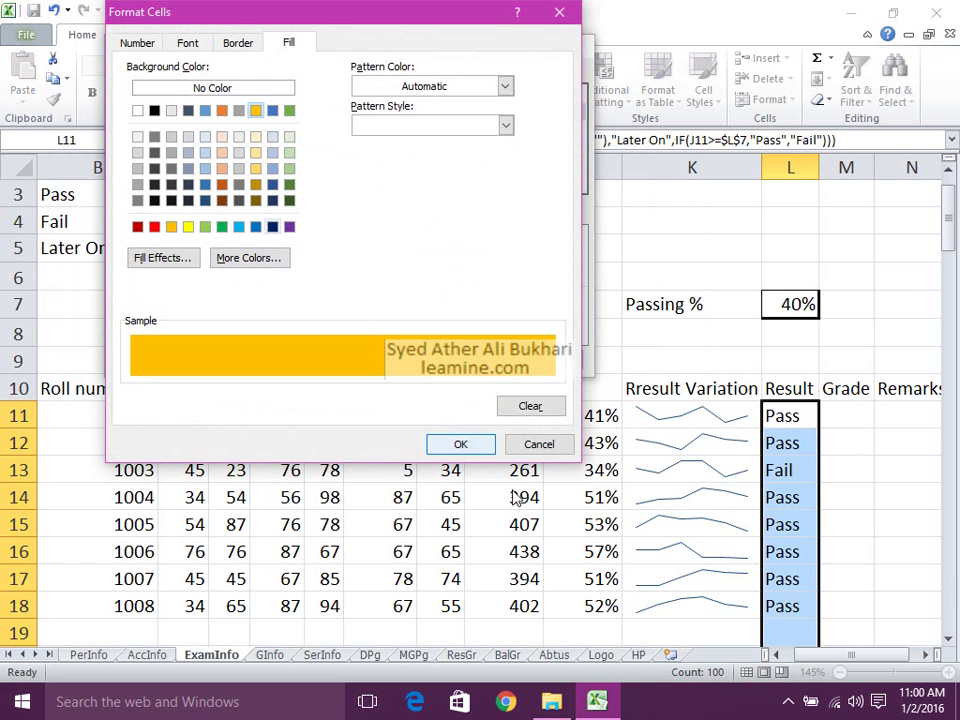
{"action": "left_click", "coordinate": [460, 444]}
{"action": "left_click", "coordinate": [468, 360]}
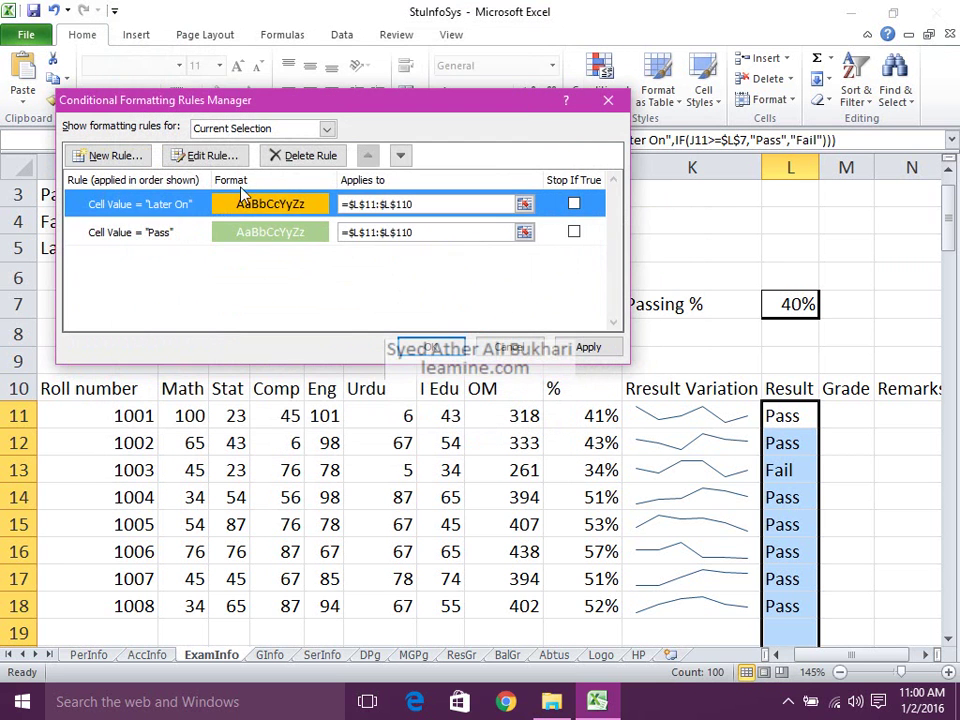
Add a Cell Value equal to 'Fail' rule with a red fill.
{"action": "left_click", "coordinate": [115, 157]}
{"action": "left_click", "coordinate": [236, 112]}
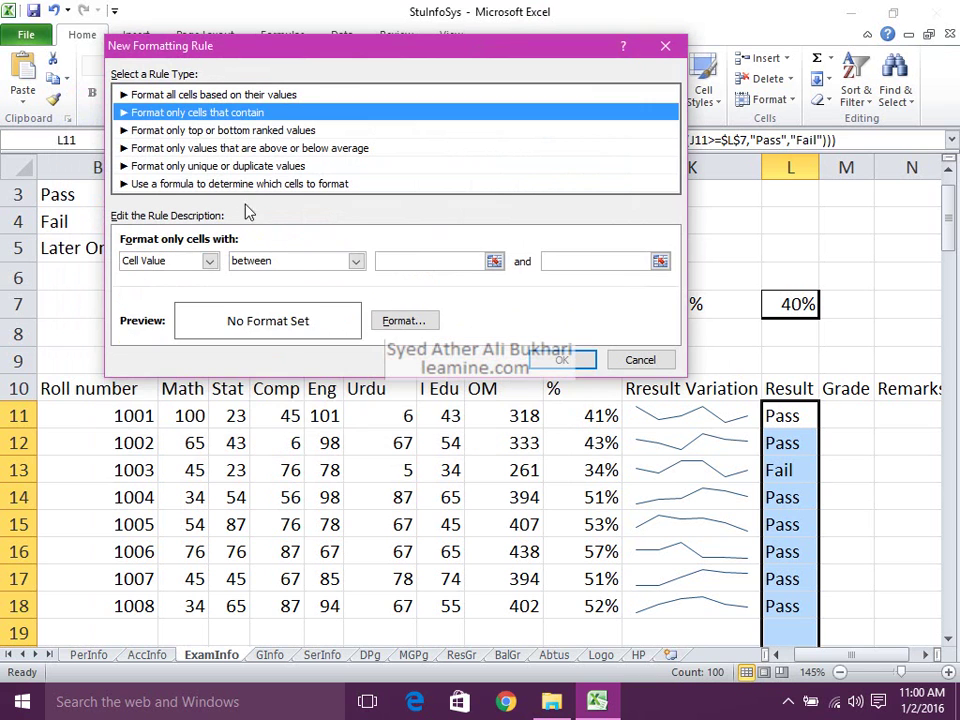
{"action": "left_click", "coordinate": [355, 261]}
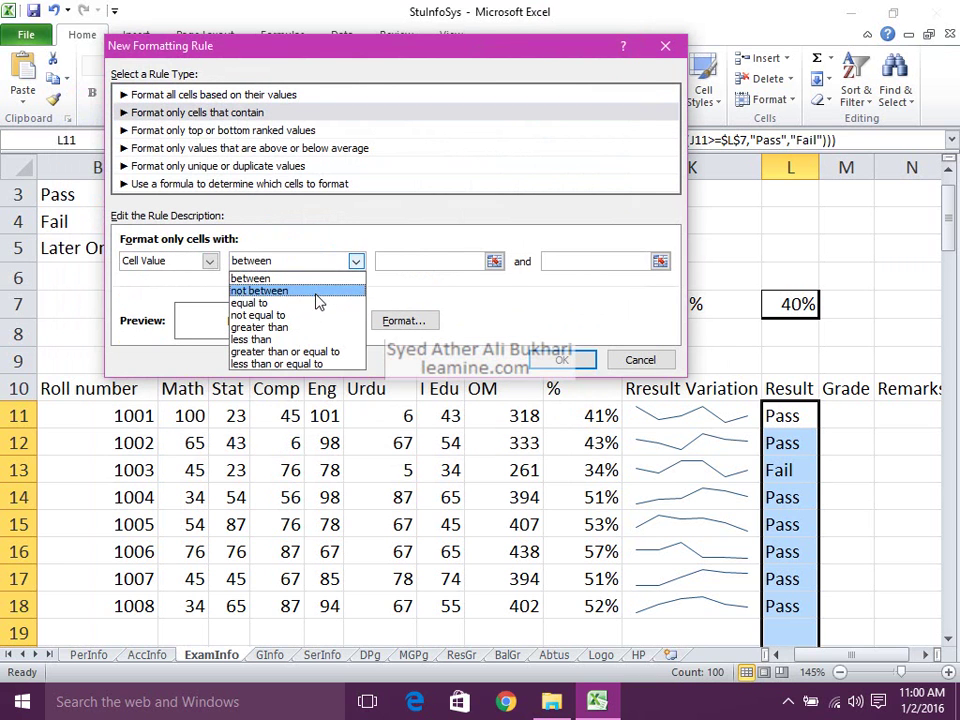
{"action": "left_click", "coordinate": [325, 302]}
{"action": "left_click", "coordinate": [398, 262]}
{"action": "type", "text": "Fail"}
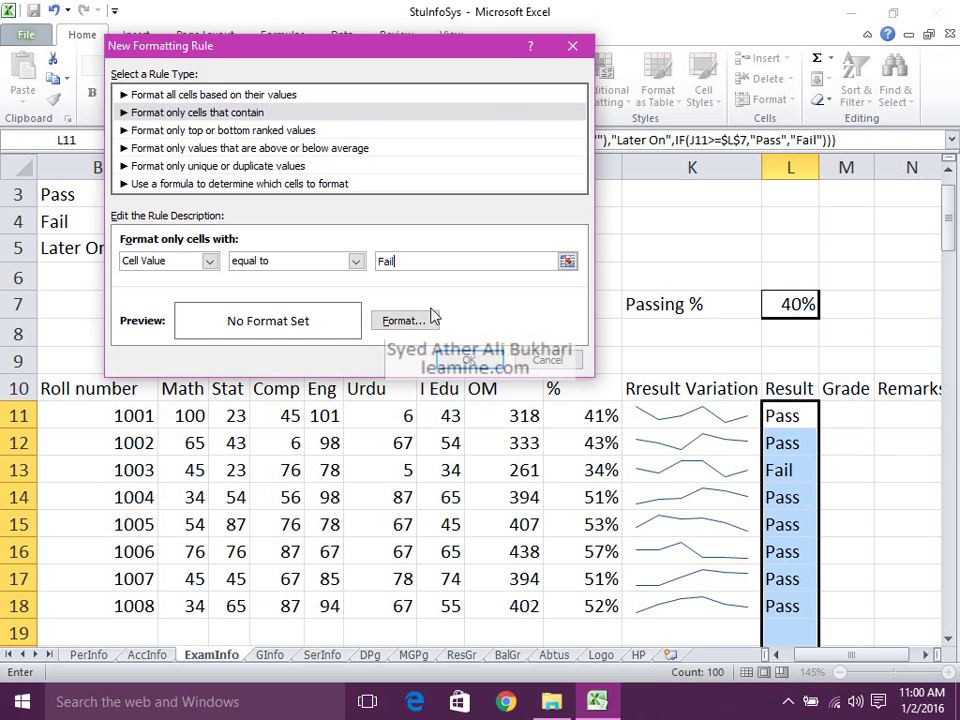
{"action": "left_click", "coordinate": [404, 320]}
{"action": "left_click", "coordinate": [155, 228]}
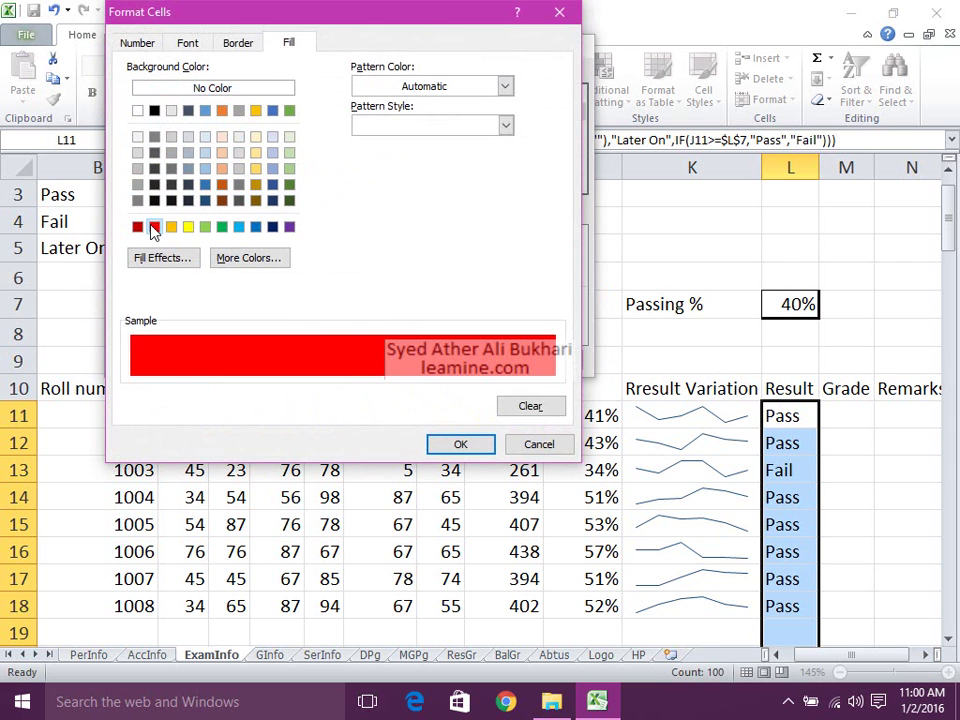
{"action": "left_click", "coordinate": [442, 441]}
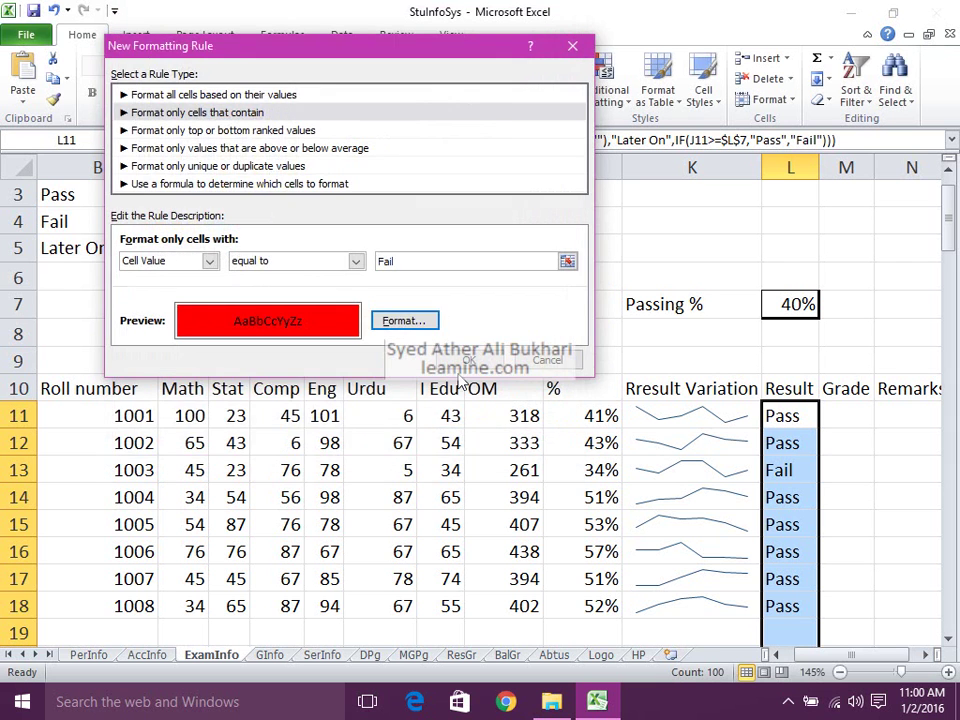
{"action": "left_click", "coordinate": [375, 412]}
{"action": "left_click", "coordinate": [257, 259]}
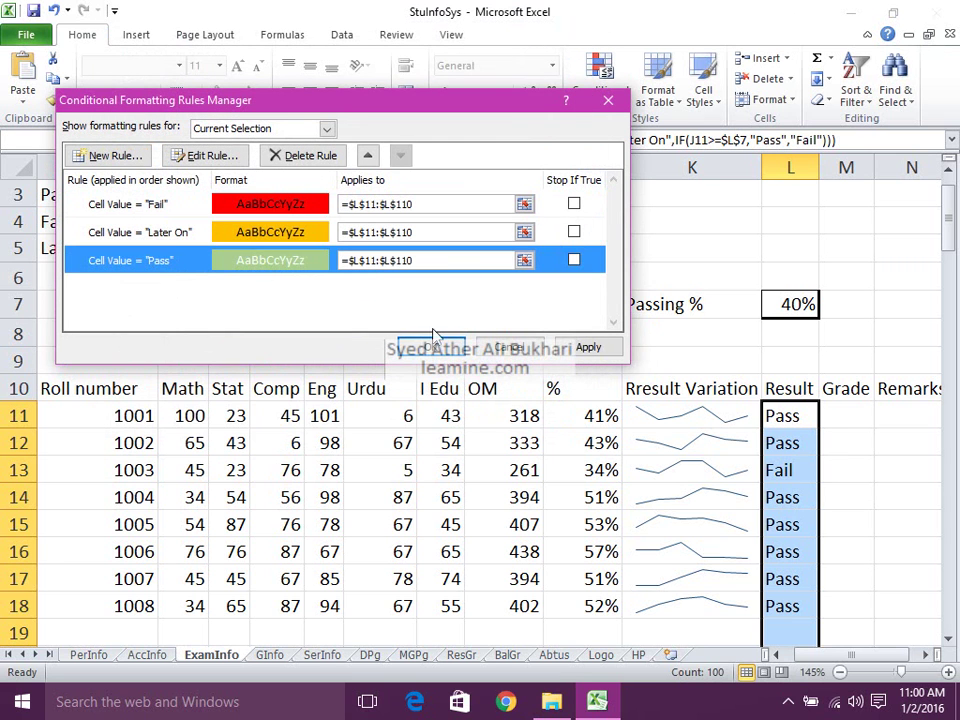
Reorder the rules so Pass is first, then Fail, then Later On.
{"action": "left_click", "coordinate": [368, 155]}
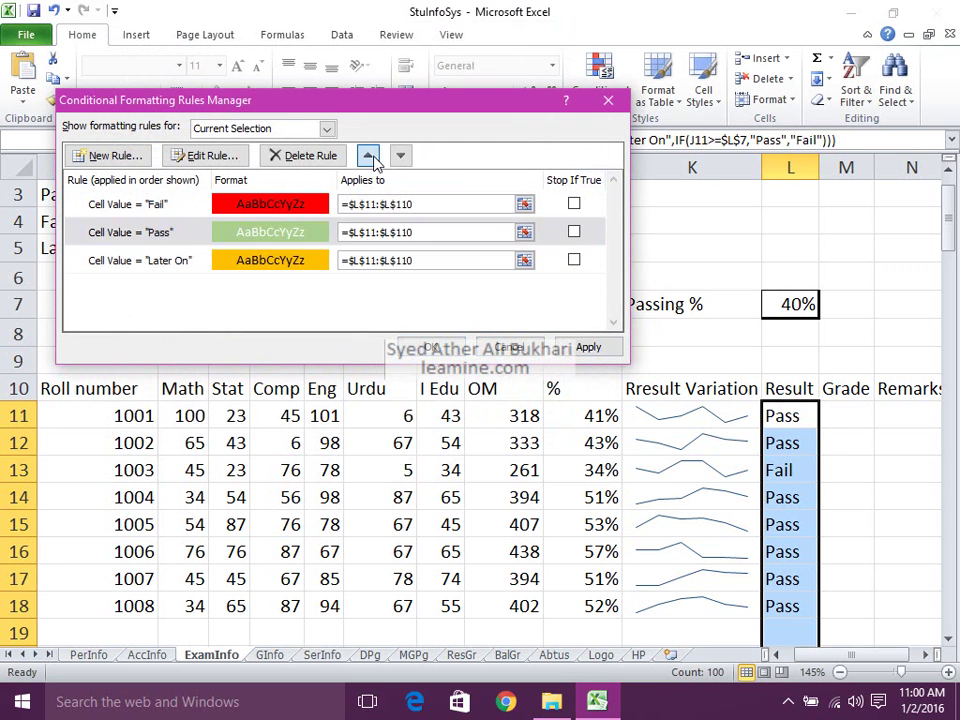
{"action": "left_click", "coordinate": [368, 155]}
{"action": "left_click", "coordinate": [283, 259]}
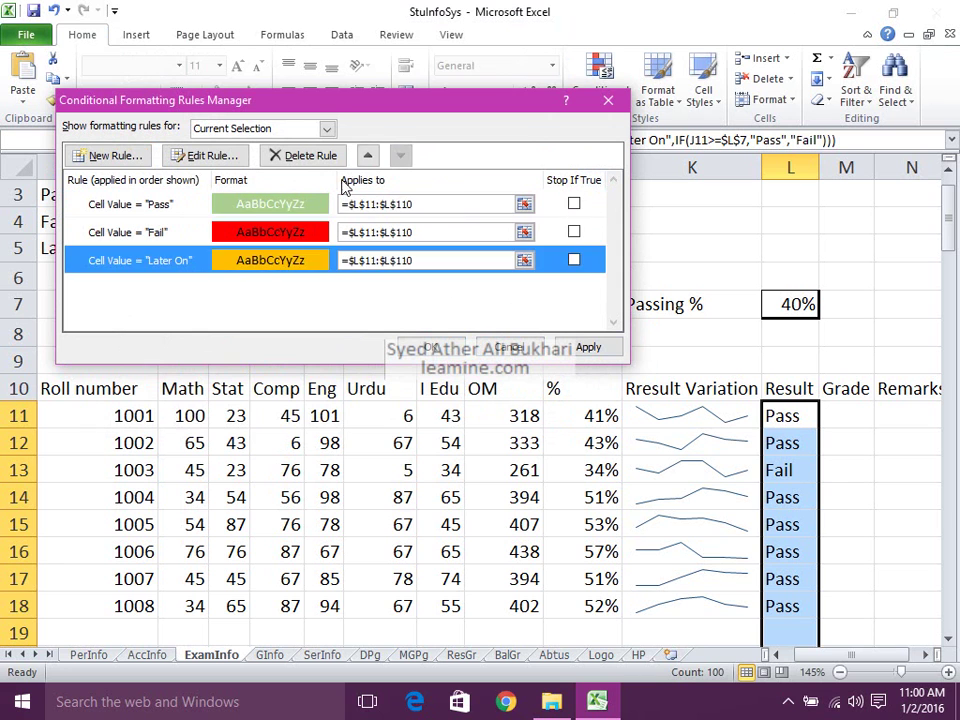
{"action": "left_click", "coordinate": [368, 155]}
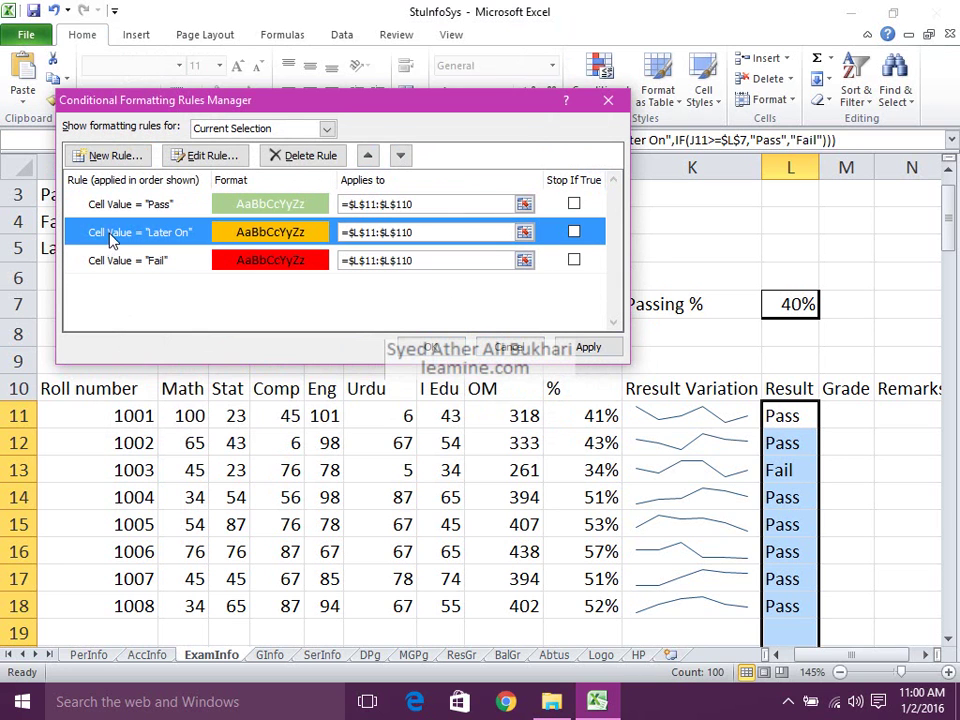
{"action": "left_click", "coordinate": [400, 155]}
Tick Stop If True on all three rules and apply them to the Result column.
{"action": "left_click", "coordinate": [574, 203]}
{"action": "left_click", "coordinate": [574, 231]}
{"action": "left_click", "coordinate": [574, 259]}
{"action": "left_click", "coordinate": [588, 347]}
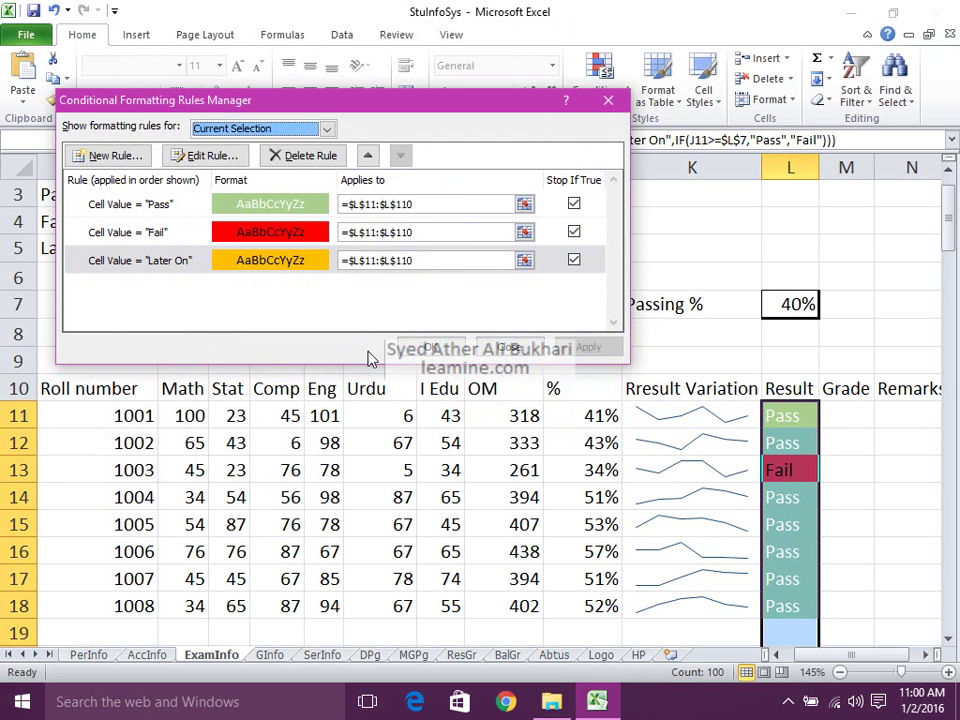
{"action": "left_click", "coordinate": [431, 347]}
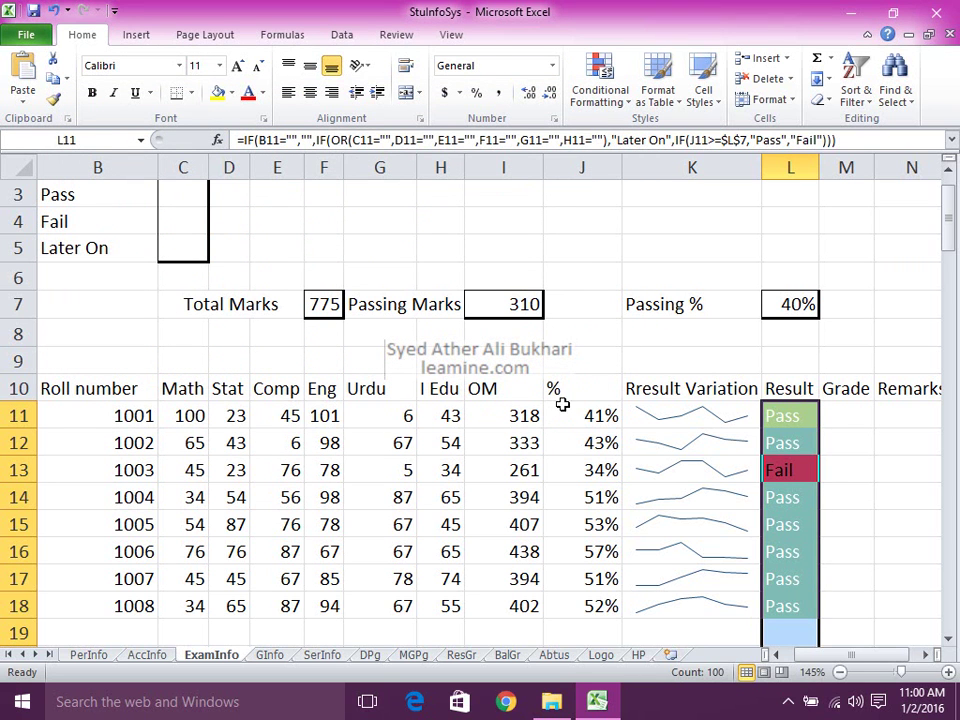
Inspect the J11 percentage formula and cells M11 and N11, then view the summary box.
{"action": "left_click", "coordinate": [595, 420]}
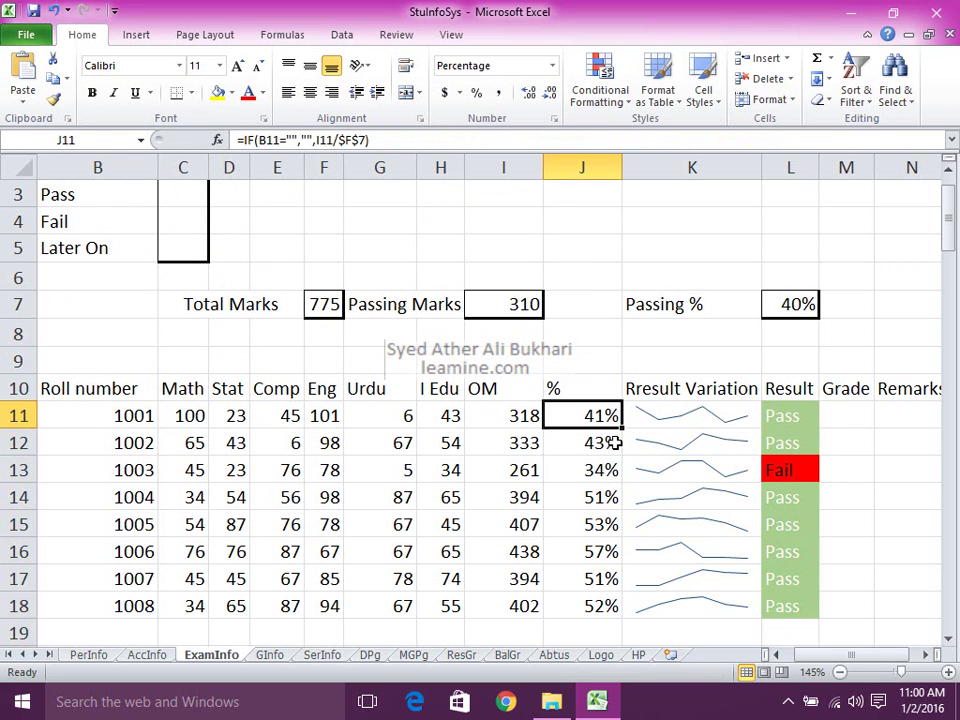
{"action": "left_click", "coordinate": [852, 418]}
{"action": "left_click", "coordinate": [910, 424]}
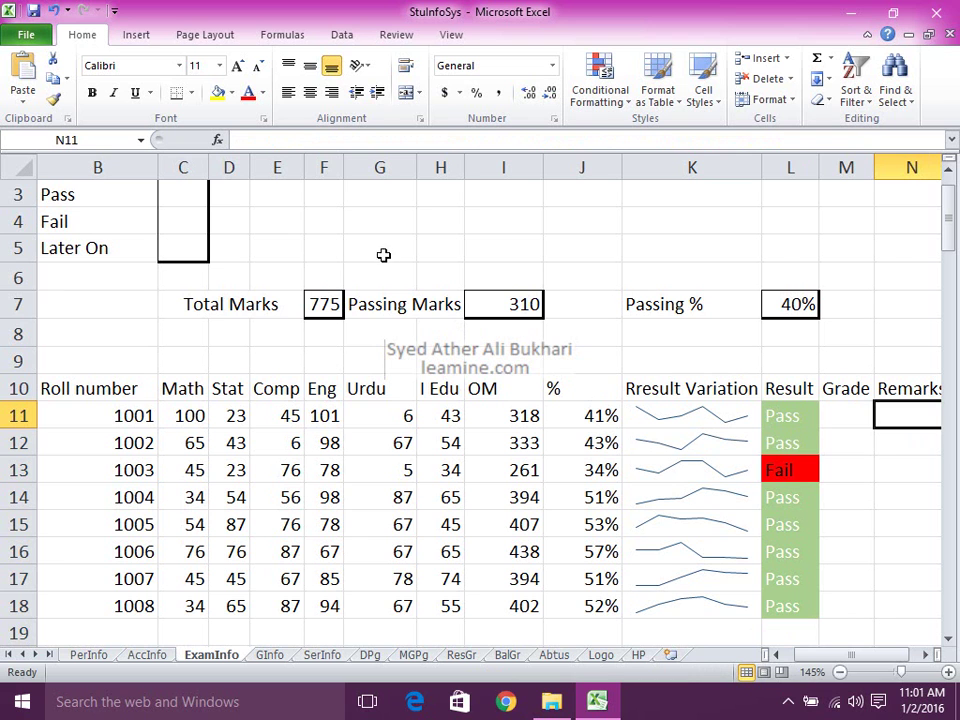
{"action": "left_click_drag", "start_coordinate": [183, 248], "coordinate": [229, 230]}
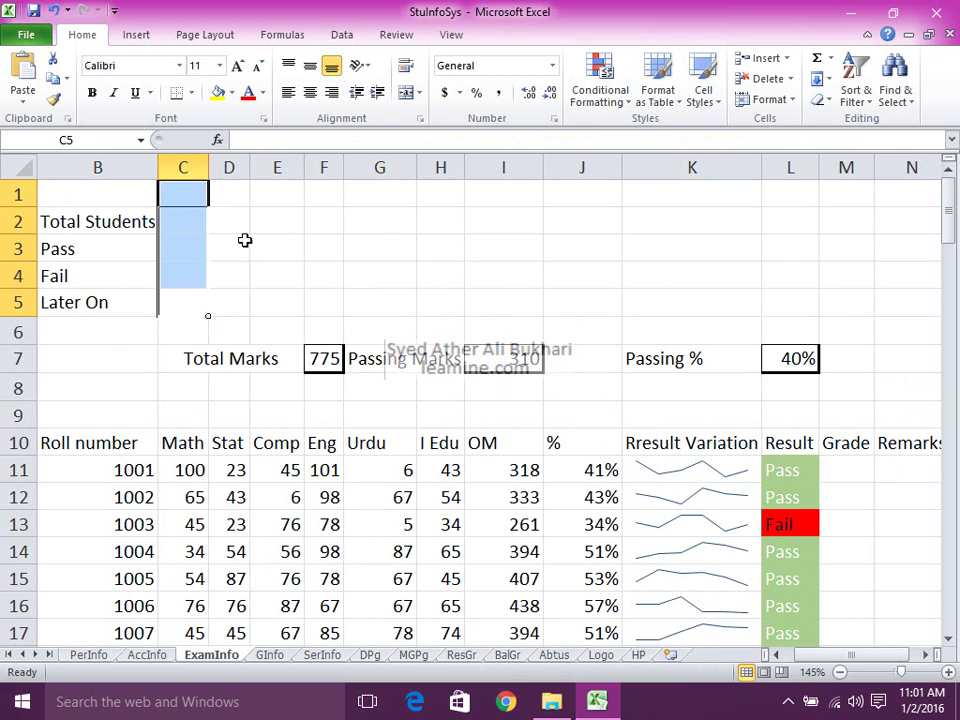
Enter =COUNT(PerInfo!B:B) beside Total Students so it counts 8 roll numbers.
{"action": "left_click", "coordinate": [193, 221]}
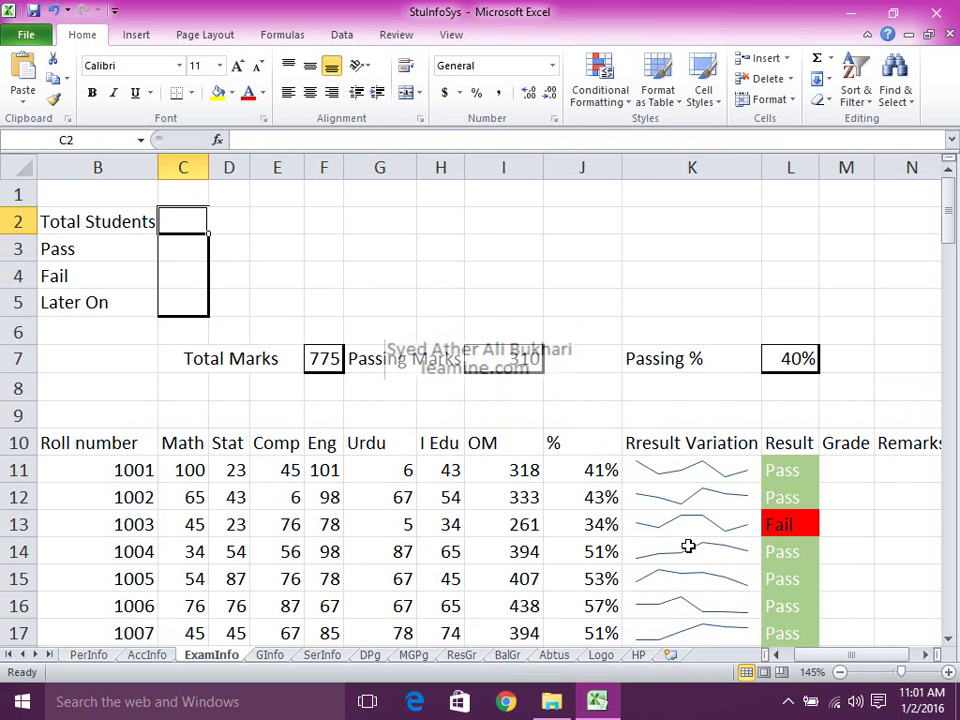
{"action": "type", "text": "="}
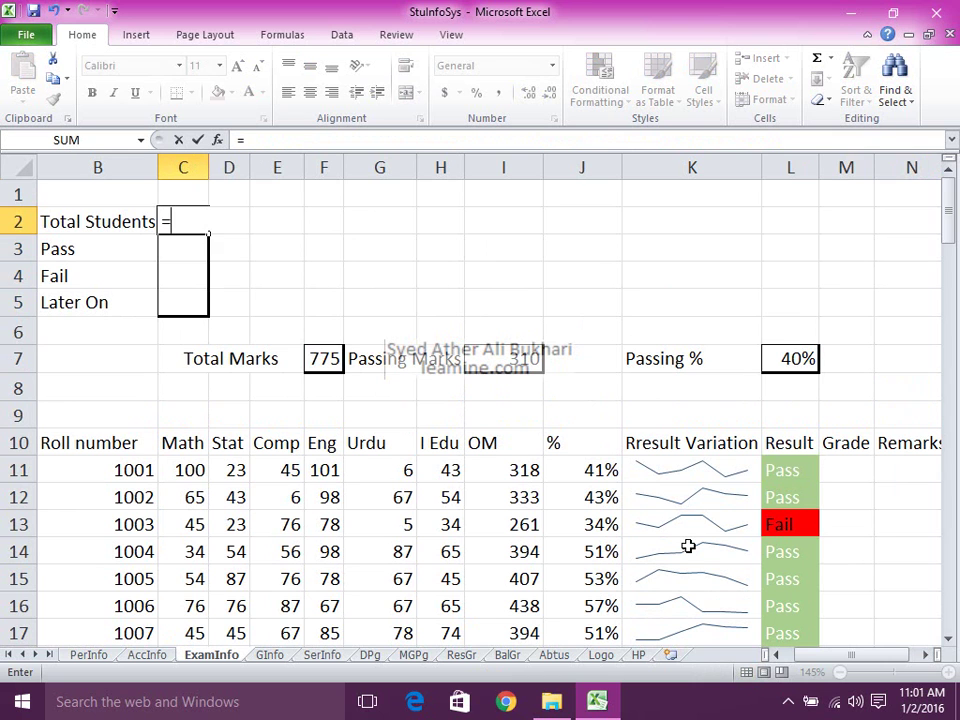
{"action": "type", "text": "count("}
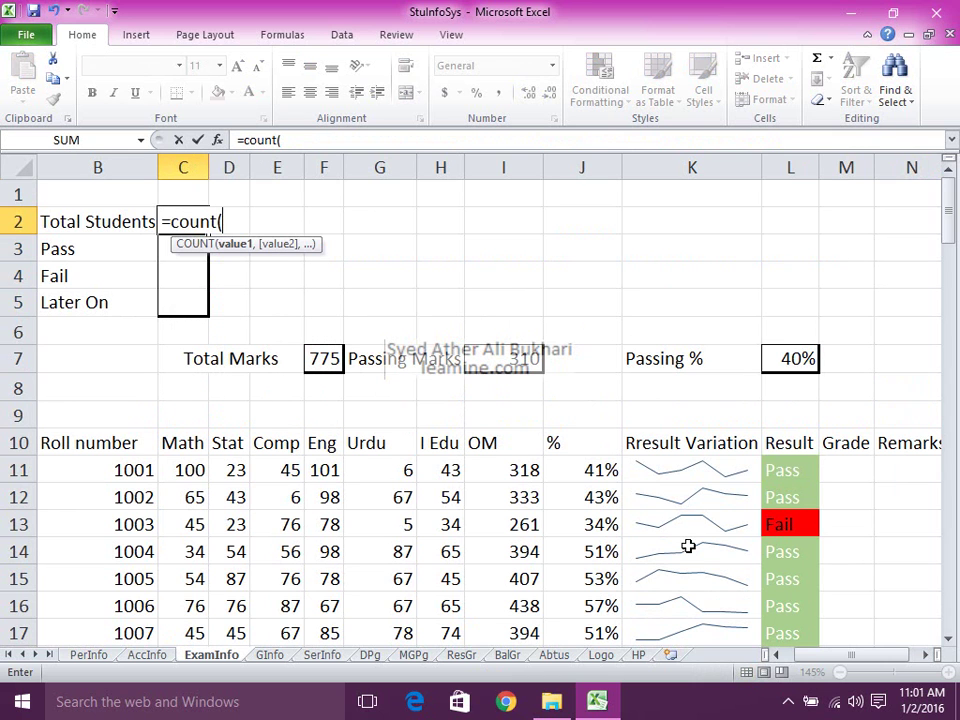
{"action": "left_click", "coordinate": [88, 655]}
{"action": "left_click_drag", "start_coordinate": [150, 345], "coordinate": [200, 548]}
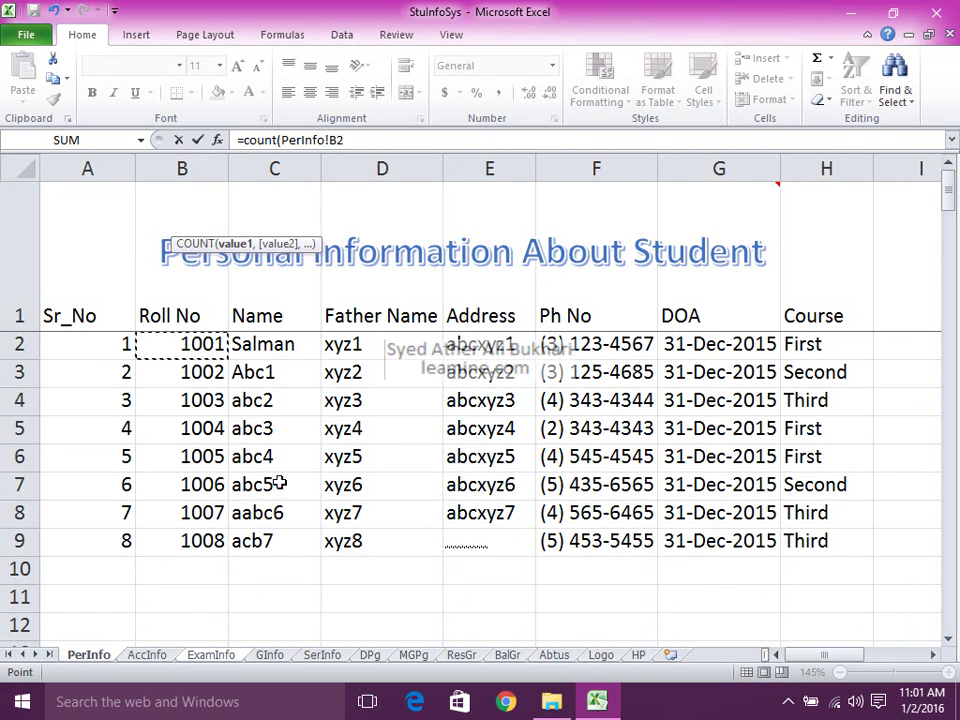
{"action": "key", "text": "ctrl+shift+Down"}
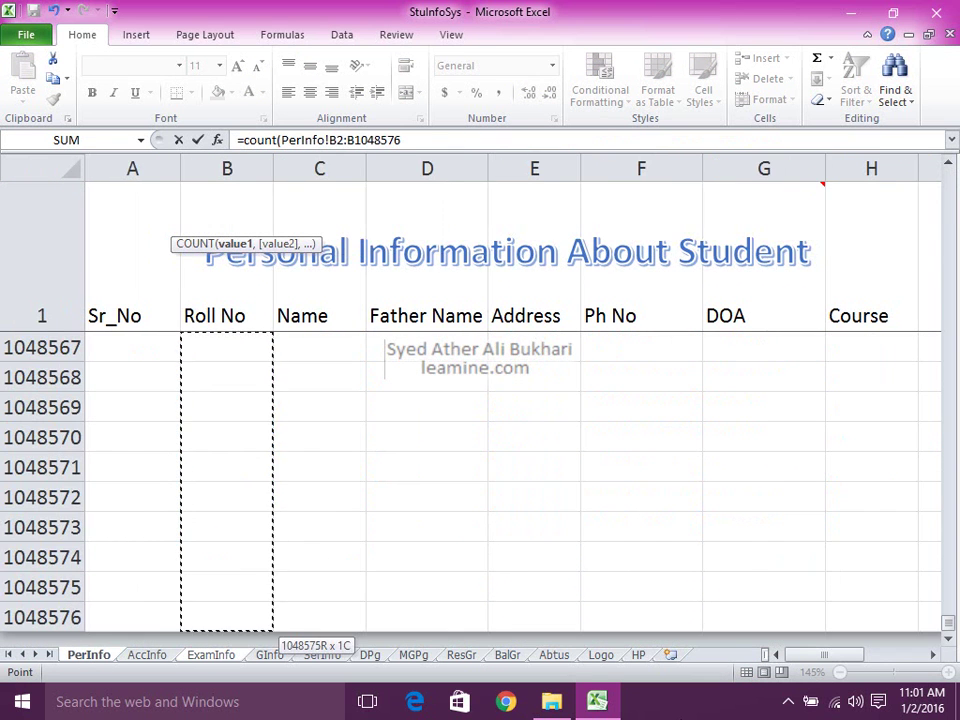
{"action": "key", "text": "Return"}
Clear roll 1005's Urdu mark in G15 and widen column L to fit 'Later On'.
{"action": "key", "text": "Up"}
{"action": "key", "text": "Up"}
{"action": "key", "text": "Down"}
{"action": "key", "text": "Down"}
{"action": "key", "text": "Down"}
{"action": "key", "text": "Down"}
{"action": "key", "text": "Down"}
{"action": "key", "text": "Down"}
{"action": "key", "text": "Down"}
{"action": "key", "text": "Down"}
{"action": "key", "text": "Down"}
{"action": "key", "text": "Down"}
{"action": "key", "text": "Down"}
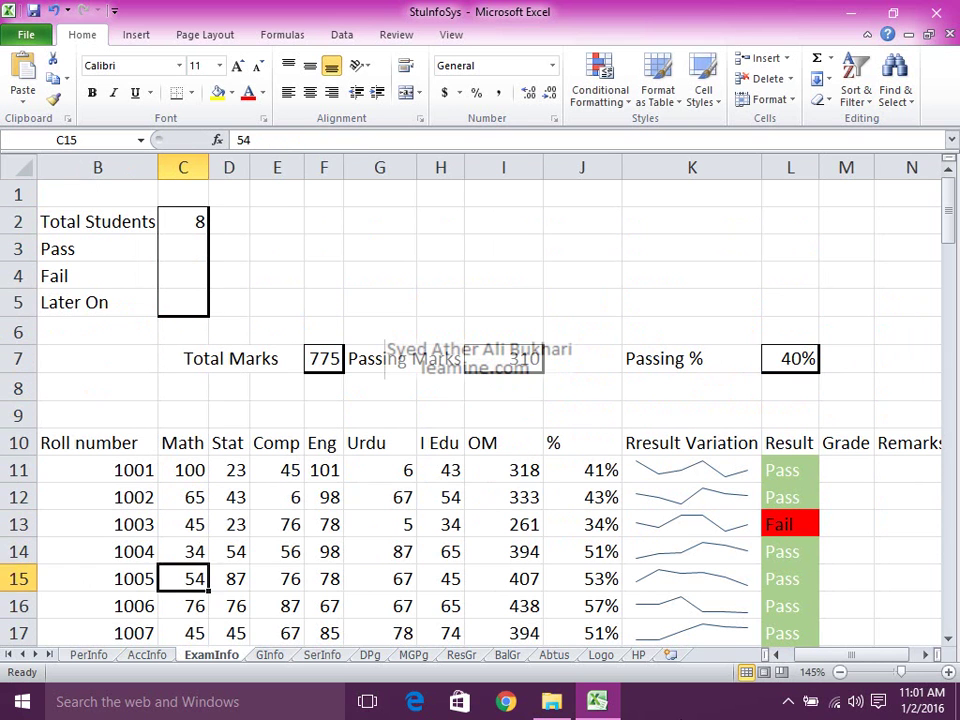
{"action": "key", "text": "Down"}
{"action": "key", "text": "Down"}
{"action": "key", "text": "Down"}
{"action": "key", "text": "Down"}
{"action": "key", "text": "Up"}
{"action": "key", "text": "Up"}
{"action": "key", "text": "Up"}
{"action": "key", "text": "Up"}
{"action": "key", "text": "Up"}
{"action": "key", "text": "Up"}
{"action": "key", "text": "Down"}
{"action": "key", "text": "Down"}
{"action": "key", "text": "Down"}
{"action": "key", "text": "Down"}
{"action": "key", "text": "Down"}
{"action": "key", "text": "Down"}
{"action": "key", "text": "Down"}
{"action": "key", "text": "Down"}
{"action": "key", "text": "Right"}
{"action": "key", "text": "Right"}
{"action": "key", "text": "Down"}
{"action": "key", "text": "Down"}
{"action": "key", "text": "Right"}
{"action": "key", "text": "Right"}
{"action": "key", "text": "Delete"}
{"action": "key", "text": "Left"}
{"action": "key", "text": "Up"}
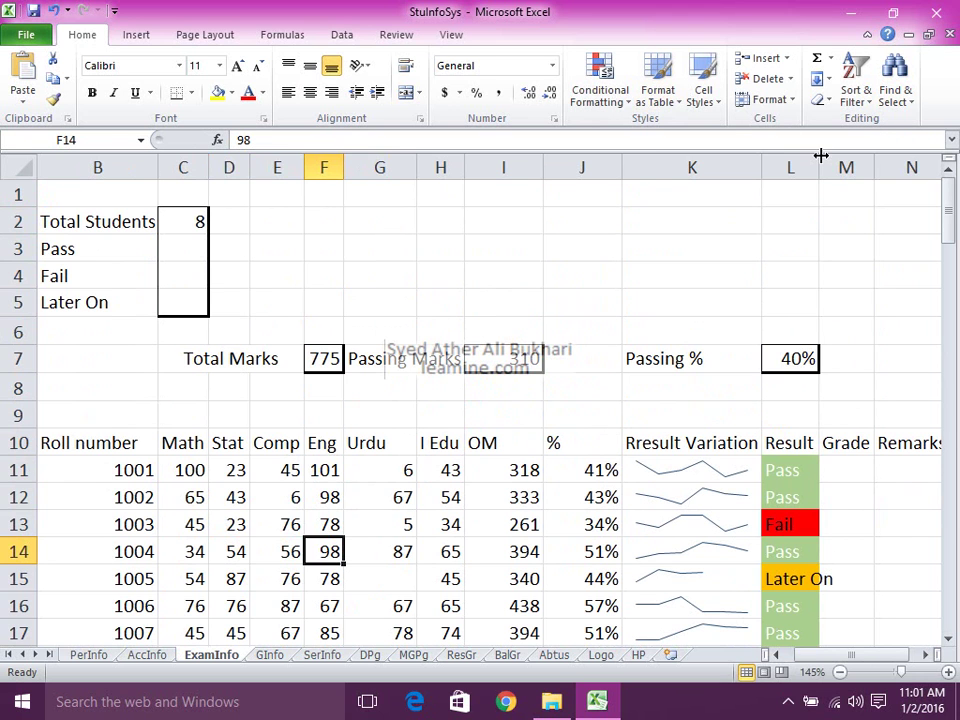
{"action": "left_click_drag", "start_coordinate": [820, 155], "coordinate": [843, 155]}
{"action": "left_click", "coordinate": [203, 255]}
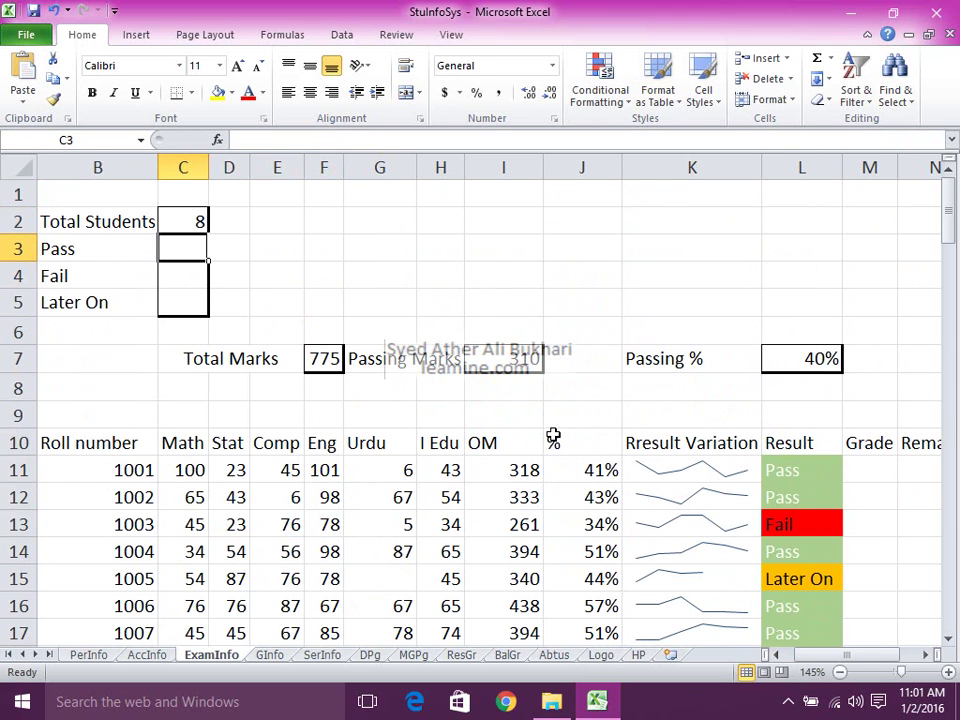
Enter =COUNTIF(L11:L110,"Fail") in C3.
{"action": "type", "text": "=count"}
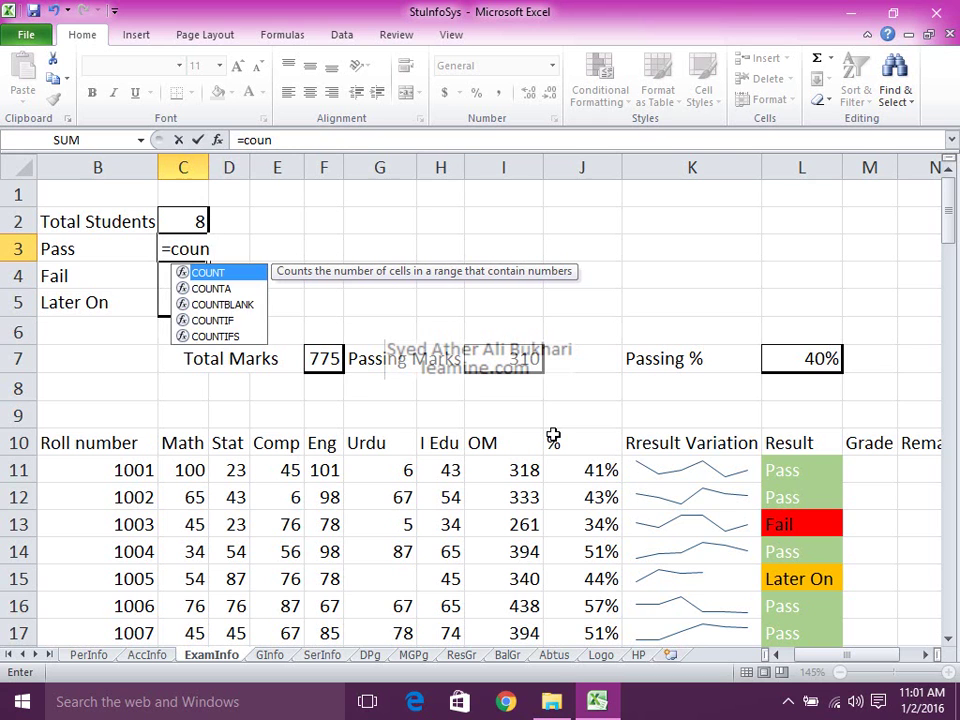
{"action": "type", "text": "if"}
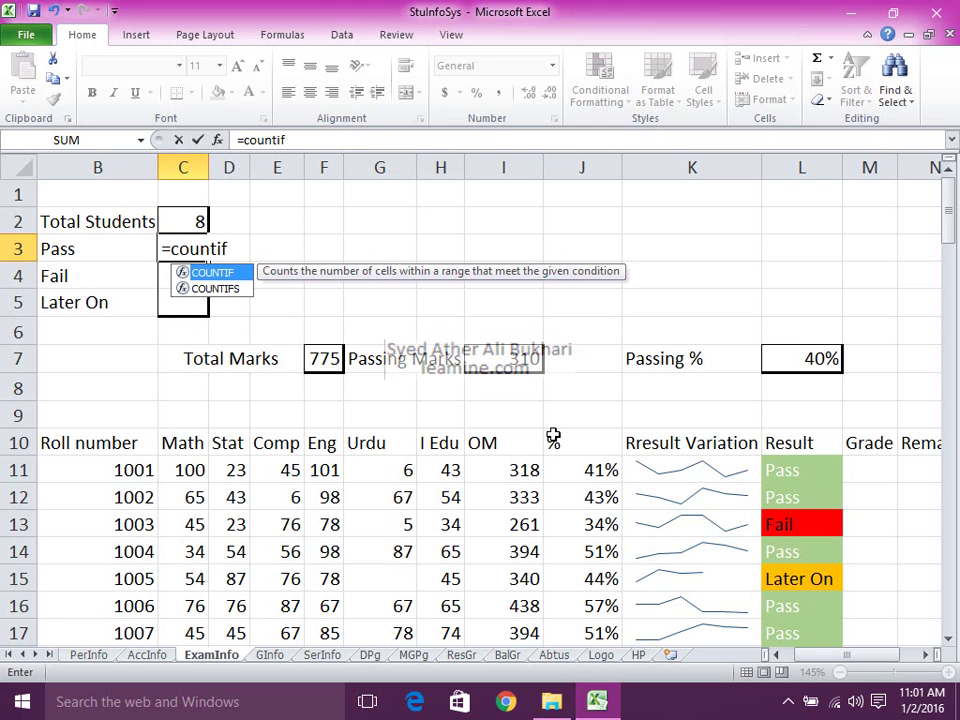
{"action": "type", "text": "("}
{"action": "key", "text": "Down"}
{"action": "key", "text": "Down"}
{"action": "key", "text": "Down"}
{"action": "key", "text": "Down"}
{"action": "key", "text": "Down"}
{"action": "key", "text": "Down"}
{"action": "key", "text": "Up"}
{"action": "key", "text": "ctrl+shift+Right"}
{"action": "key", "text": "Right"}
{"action": "key", "text": "Right"}
{"action": "key", "text": "Right"}
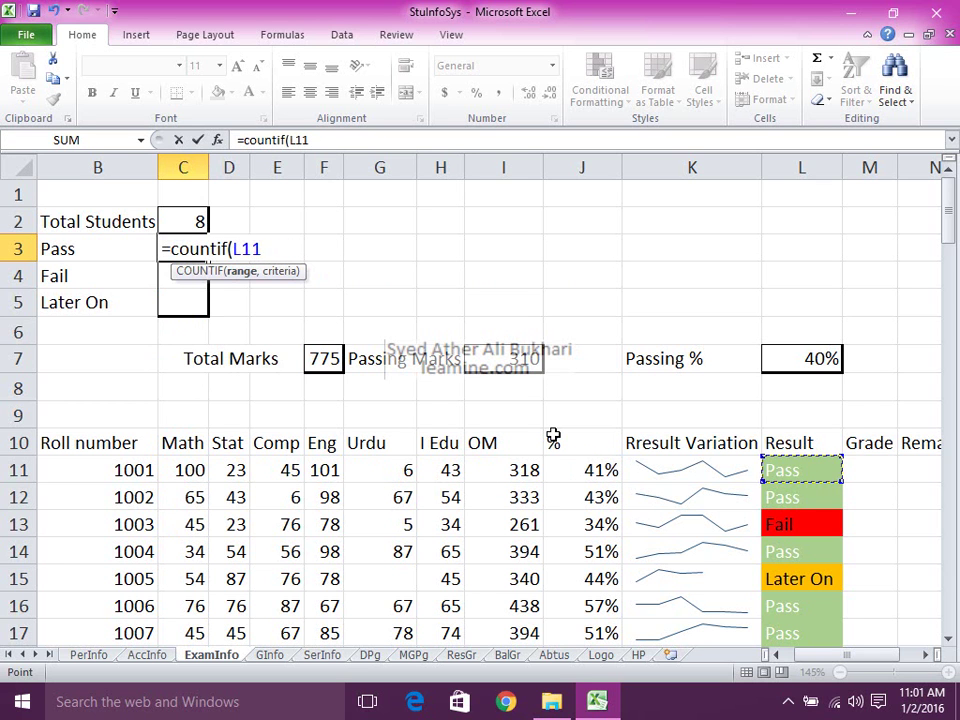
{"action": "key", "text": "ctrl+shift+Down"}
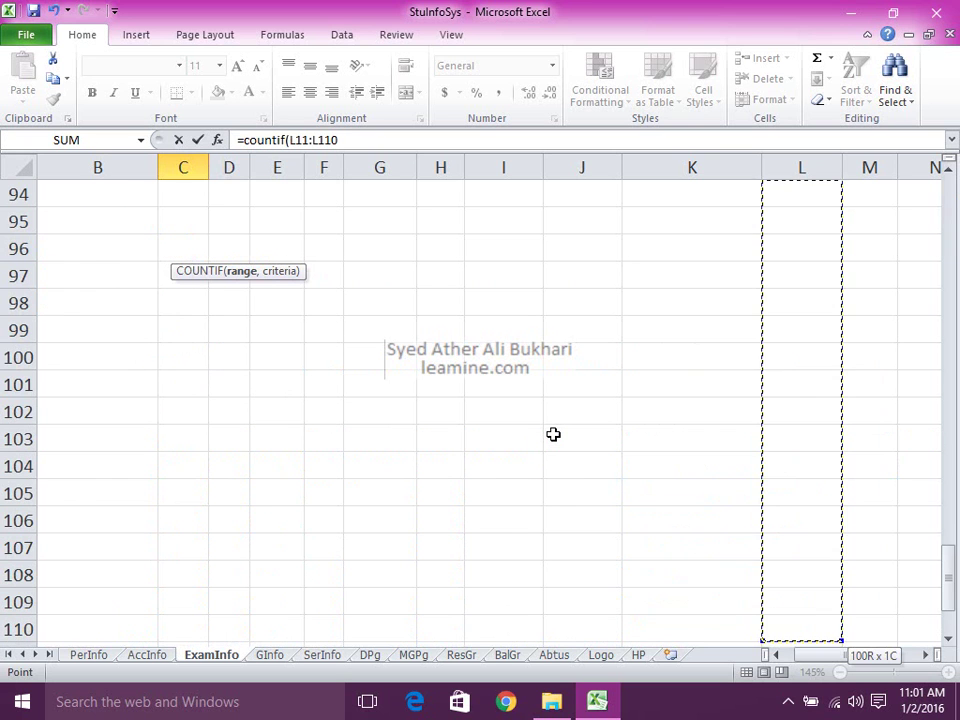
{"action": "type", "text": ",\"Fail"}
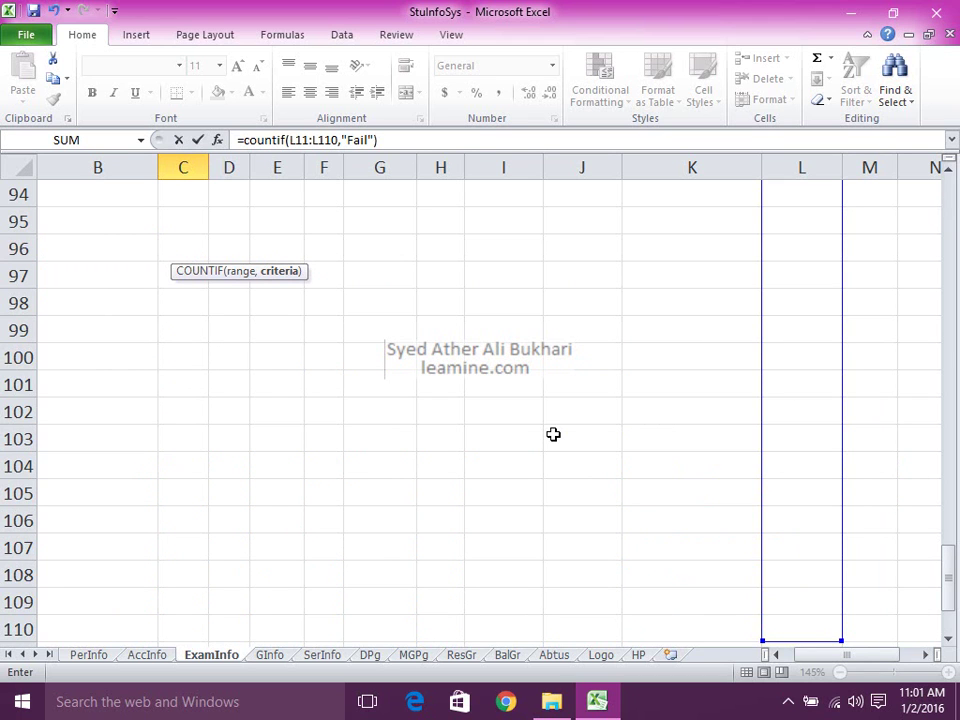
{"action": "key", "text": "Return"}
Edit C3's formula and select the Fail criterion for replacement.
{"action": "key", "text": "Up"}
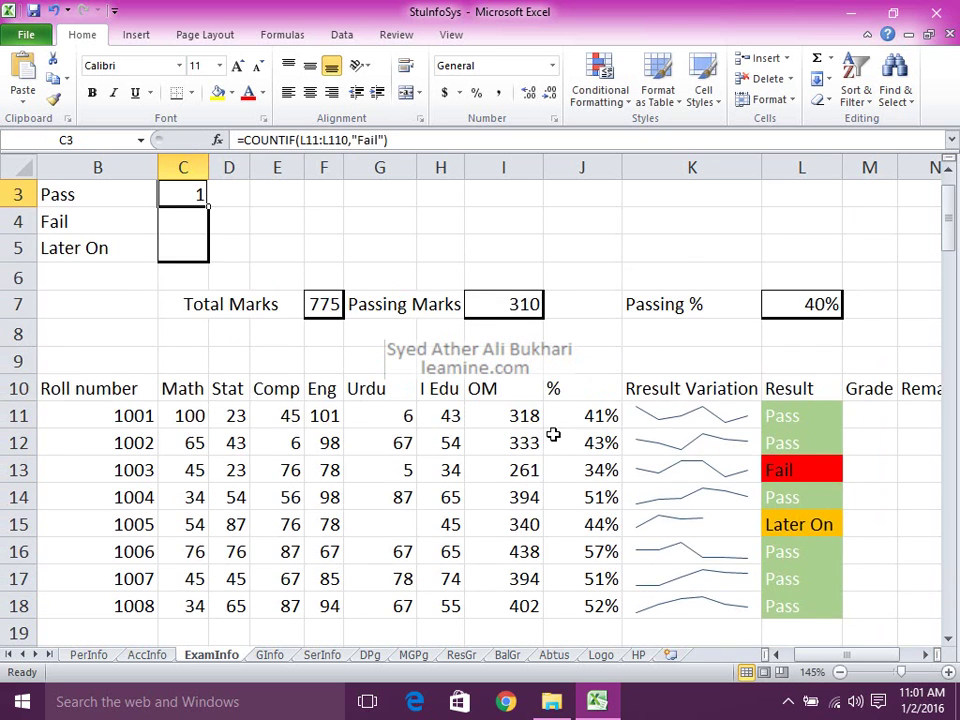
{"action": "key", "text": "Up"}
{"action": "key", "text": "Up"}
{"action": "key", "text": "Down"}
{"action": "key", "text": "Down"}
{"action": "key", "text": "Down"}
{"action": "key", "text": "Up"}
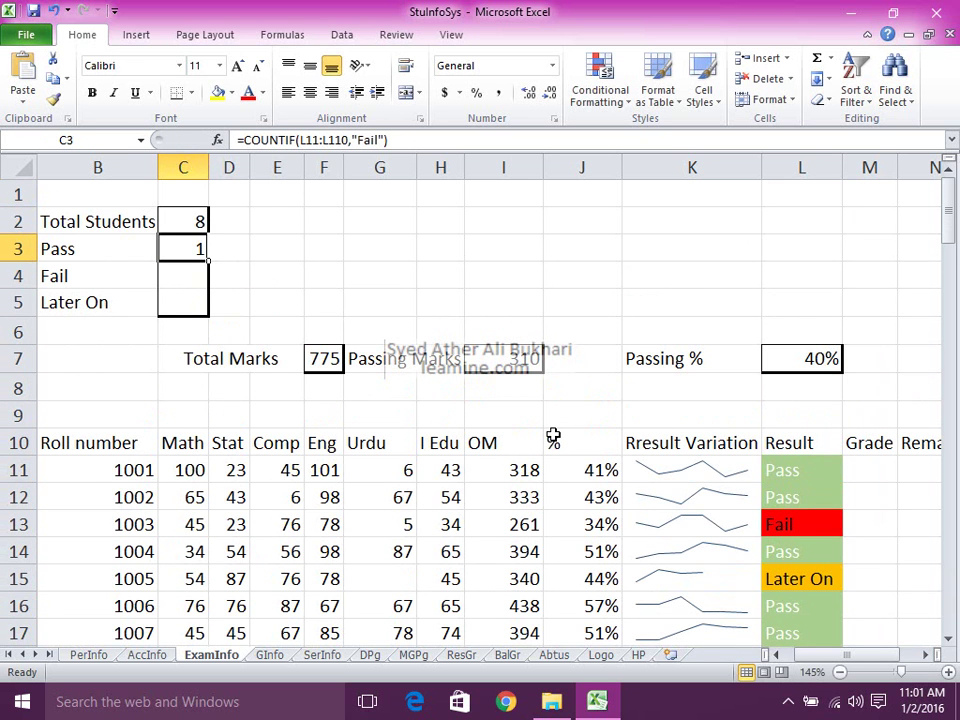
{"action": "key", "text": "F2"}
{"action": "key", "text": "Left"}
{"action": "key", "text": "Left"}
{"action": "key", "text": "shift+Left"}
{"action": "key", "text": "shift+Left"}
{"action": "key", "text": "shift+Left"}
{"action": "key", "text": "shift+Left"}
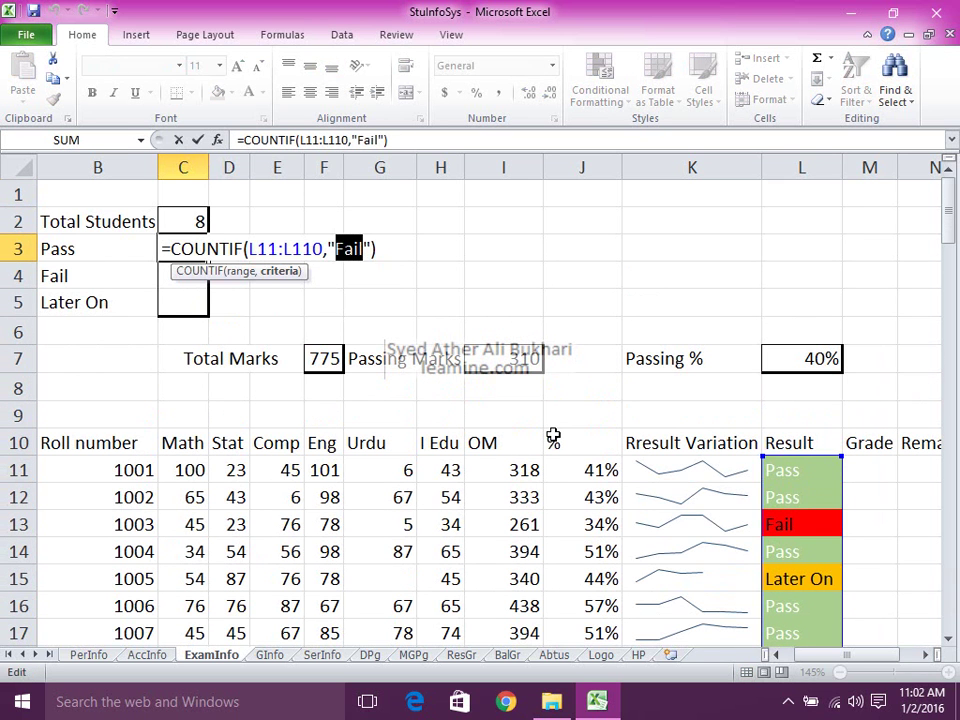
Change C3's criterion to Pass and enter =COUNTIF(L11:L110,"Fail") in C4.
{"action": "type", "text": "Pass"}
{"action": "key", "text": "Return"}
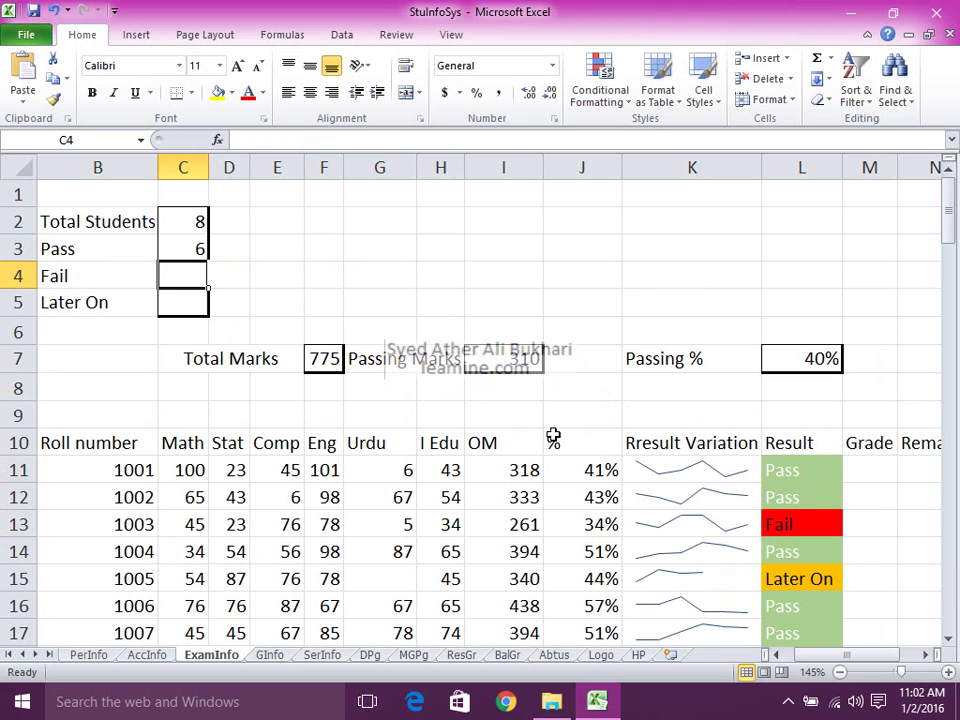
{"action": "type", "text": "=countif("}
{"action": "key", "text": "Down"}
{"action": "key", "text": "Down"}
{"action": "key", "text": "Down"}
{"action": "key", "text": "Down"}
{"action": "key", "text": "Down"}
{"action": "key", "text": "Down"}
{"action": "key", "text": "Down"}
{"action": "key", "text": "Right"}
{"action": "key", "text": "Right"}
{"action": "key", "text": "Right"}
{"action": "key", "text": "Right"}
{"action": "key", "text": "Right"}
{"action": "key", "text": "ctrl+shift+Down"}
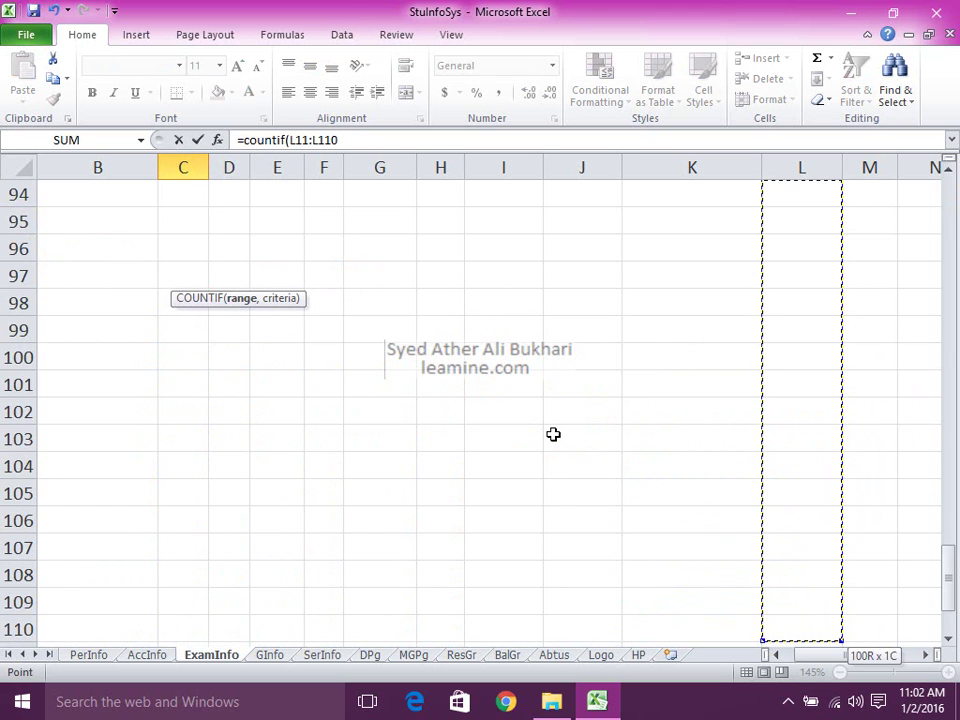
{"action": "type", "text": ",\"Fail"}
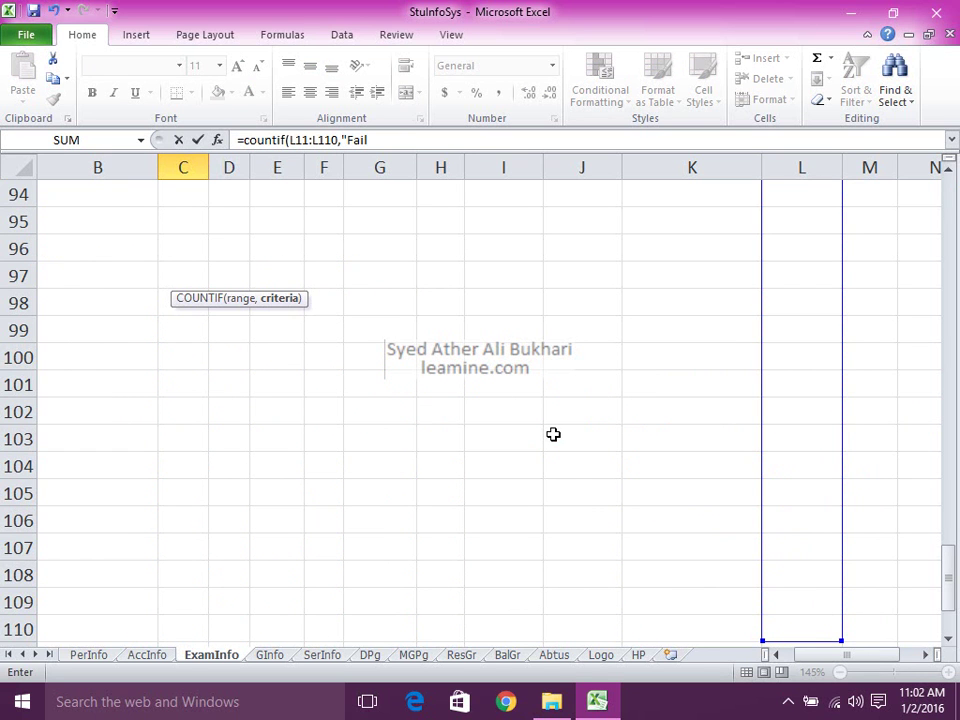
{"action": "key", "text": "Return"}
Enter =C2-C3-C4 in C5 for the Later On count.
{"action": "key", "text": "Up"}
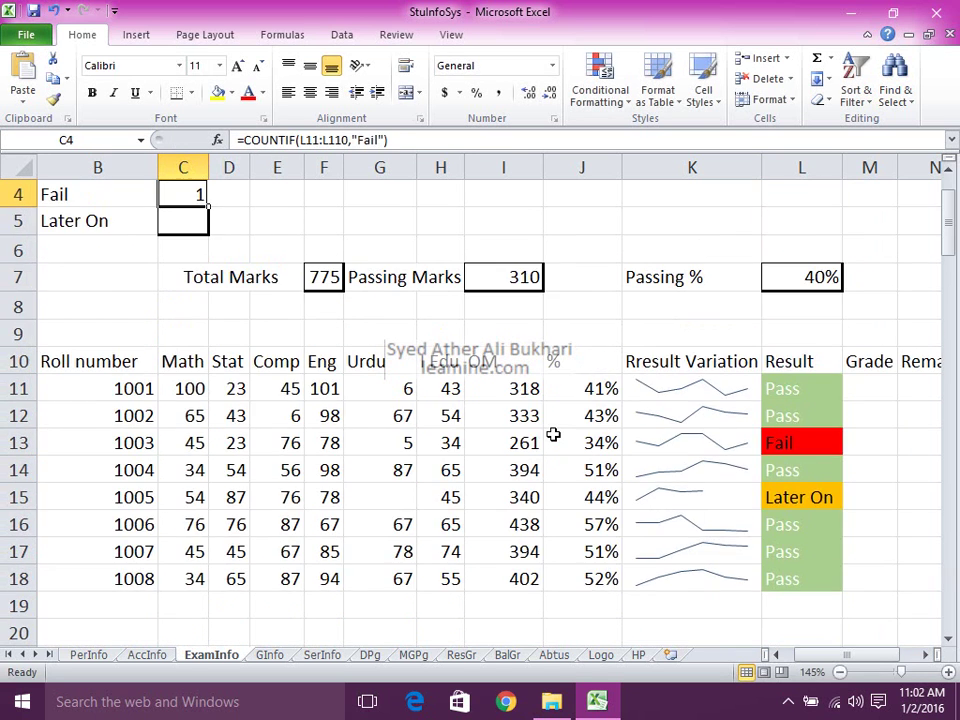
{"action": "key", "text": "Up"}
{"action": "key", "text": "Up"}
{"action": "key", "text": "Up"}
{"action": "key", "text": "Down"}
{"action": "key", "text": "Down"}
{"action": "key", "text": "Down"}
{"action": "key", "text": "Down"}
{"action": "type", "text": "="}
{"action": "key", "text": "Up"}
{"action": "key", "text": "Up"}
{"action": "key", "text": "Up"}
{"action": "type", "text": "-"}
{"action": "key", "text": "Up"}
{"action": "key", "text": "Up"}
{"action": "type", "text": "-"}
Clear roll 1001's Urdu mark in G11, turning its Result to Later On.
{"action": "key", "text": "Up"}
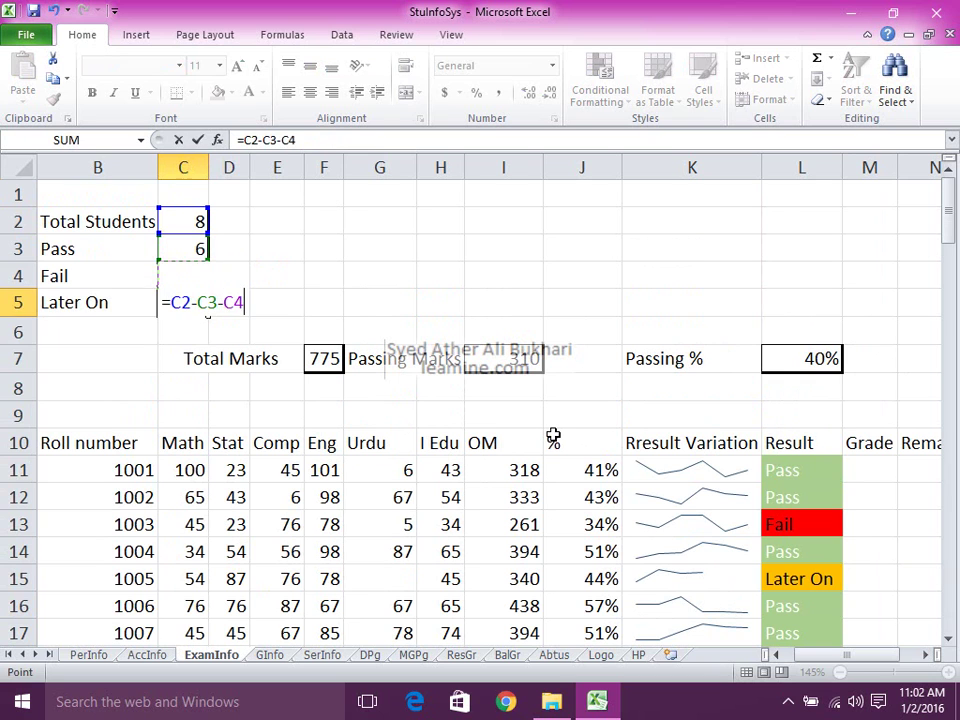
{"action": "key", "text": "Return"}
{"action": "key", "text": "Up"}
{"action": "key", "text": "Down"}
{"action": "key", "text": "Down"}
{"action": "key", "text": "Down"}
{"action": "key", "text": "Down"}
{"action": "key", "text": "Down"}
{"action": "key", "text": "Down"}
{"action": "key", "text": "Right"}
{"action": "key", "text": "Right"}
{"action": "key", "text": "Right"}
{"action": "key", "text": "Right"}
{"action": "key", "text": "Delete"}
{"action": "key", "text": "Down"}
{"action": "key", "text": "Up"}
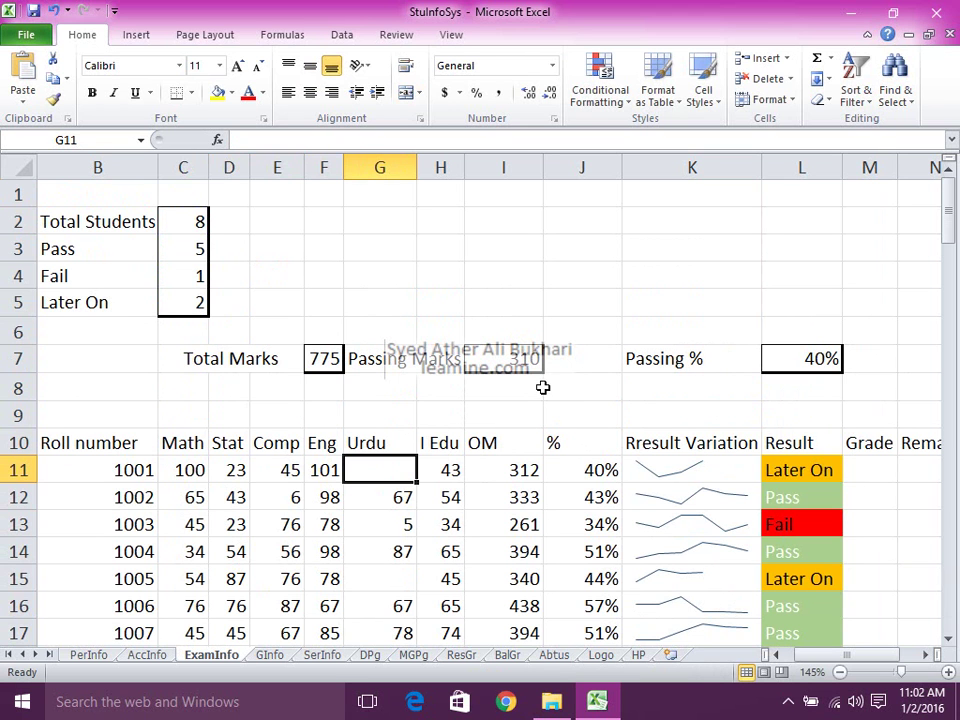
{"action": "scroll", "coordinate": [563, 374], "scroll_direction": "down", "scroll_amount": 1}
{"action": "scroll", "coordinate": [563, 374], "scroll_direction": "down", "scroll_amount": 3}
{"action": "scroll", "coordinate": [563, 374], "scroll_direction": "down", "scroll_amount": 2}
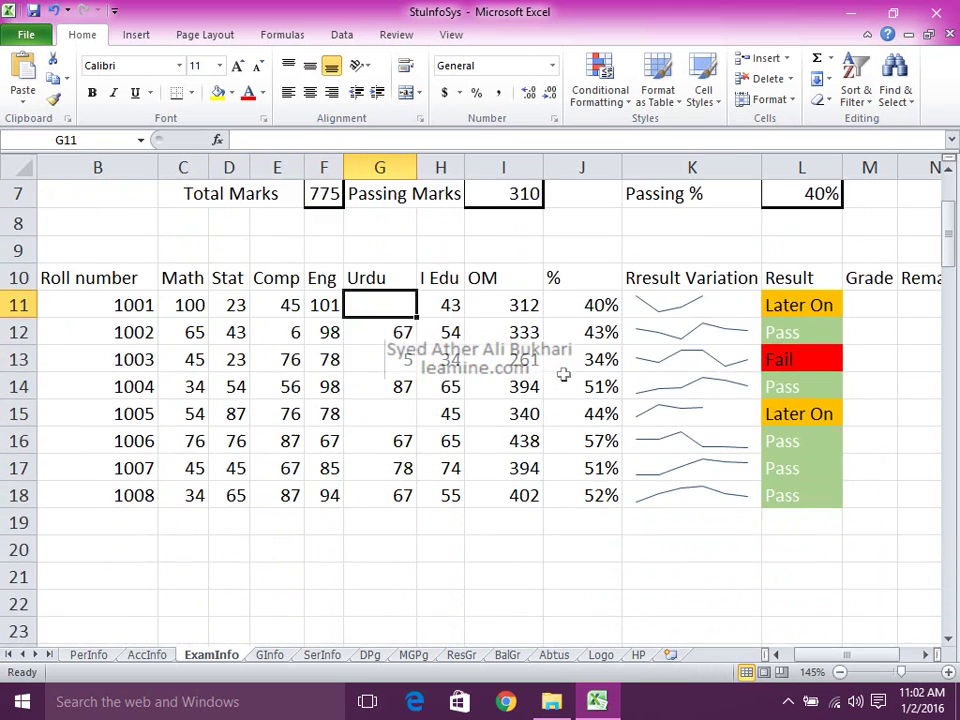
{"action": "scroll", "coordinate": [563, 374], "scroll_direction": "up", "scroll_amount": 4}
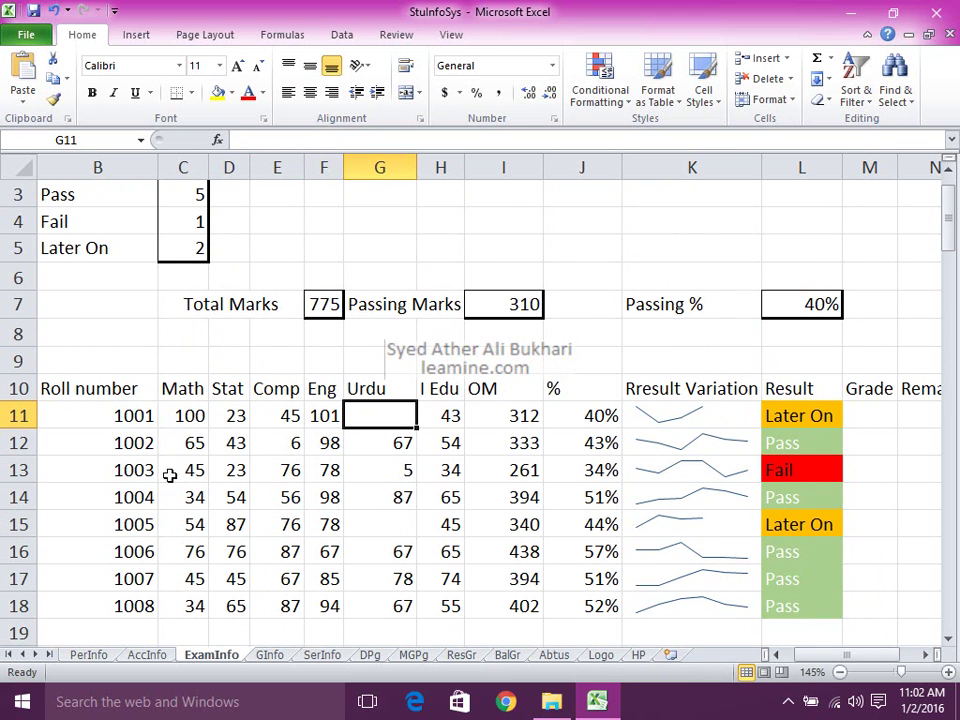
Group the PerInfo, AccInfo and ExamInfo sheets and set their tab colour to green.
{"action": "left_click", "coordinate": [107, 660], "text": "shift"}
{"action": "right_click", "coordinate": [108, 660]}
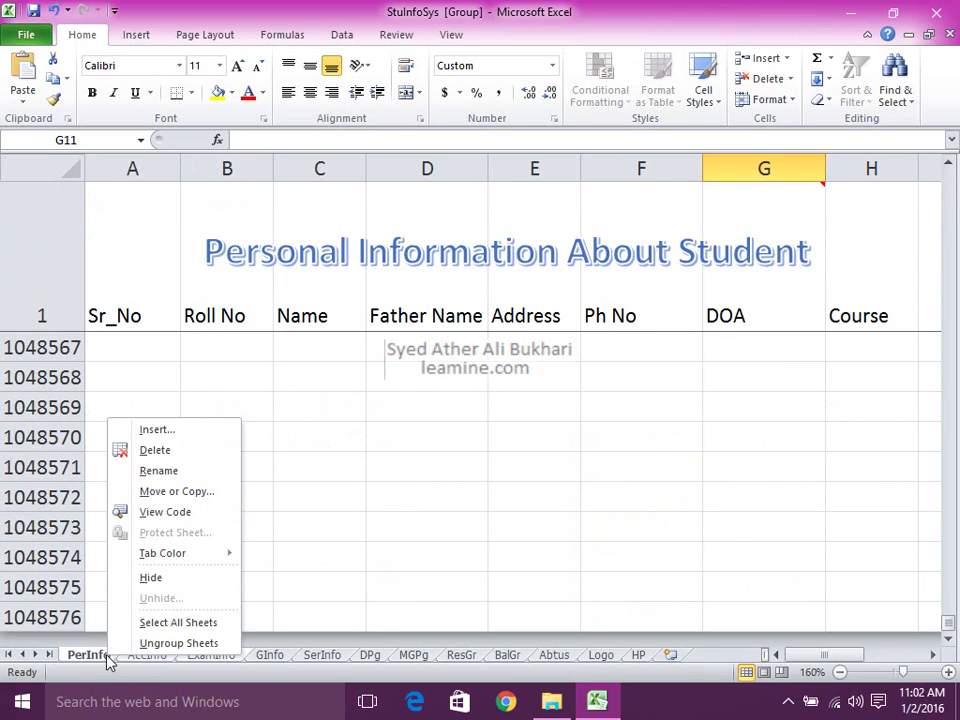
{"action": "mouse_move", "coordinate": [163, 553]}
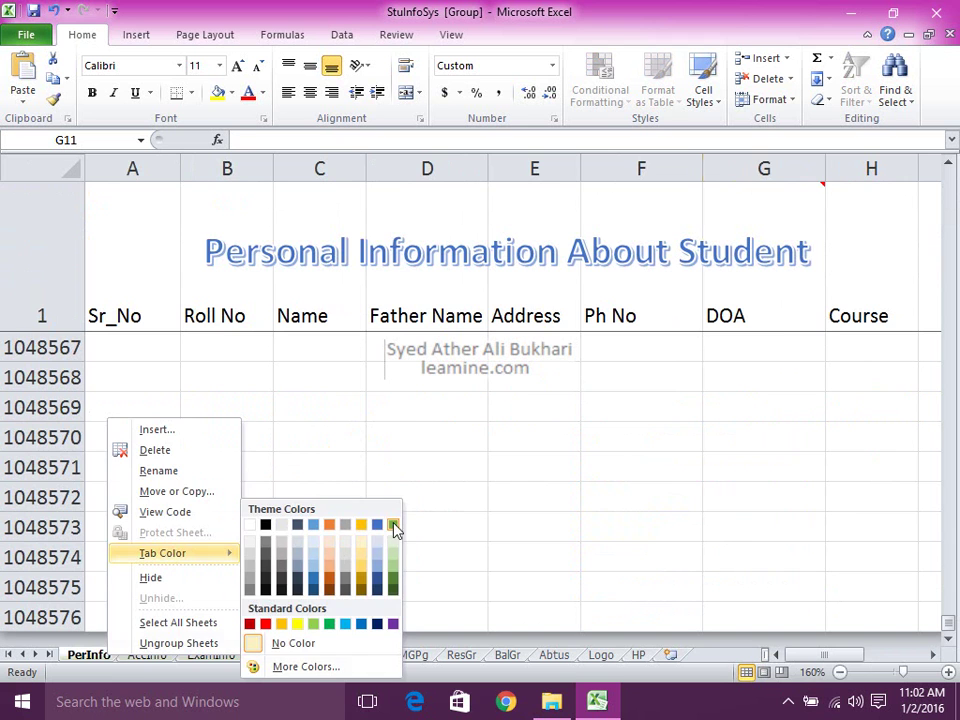
{"action": "left_click", "coordinate": [395, 530]}
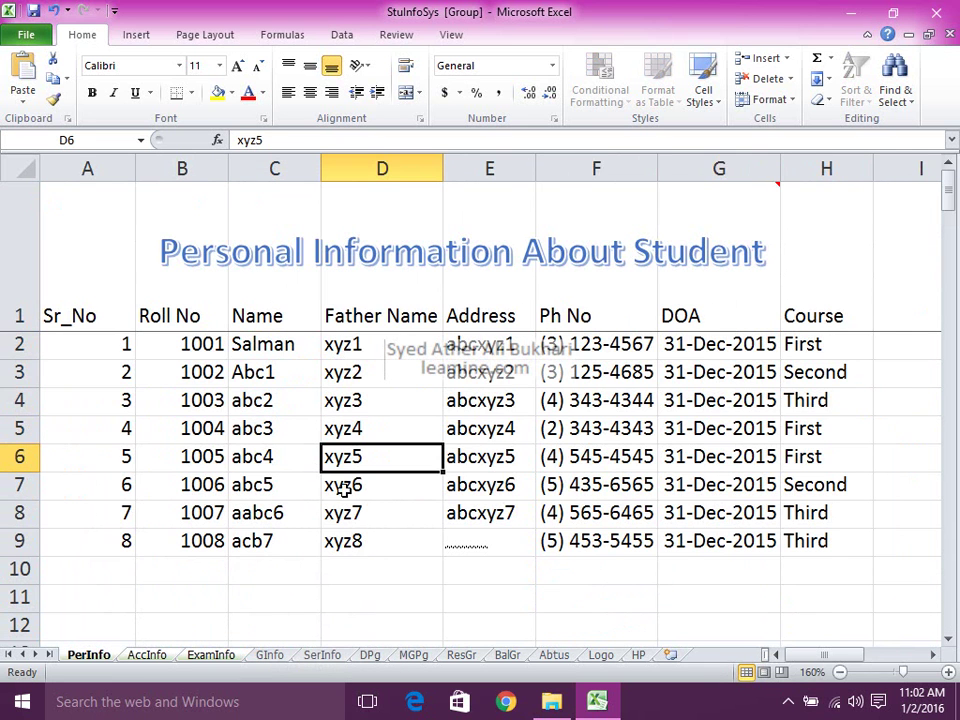
{"action": "left_click", "coordinate": [268, 655]}
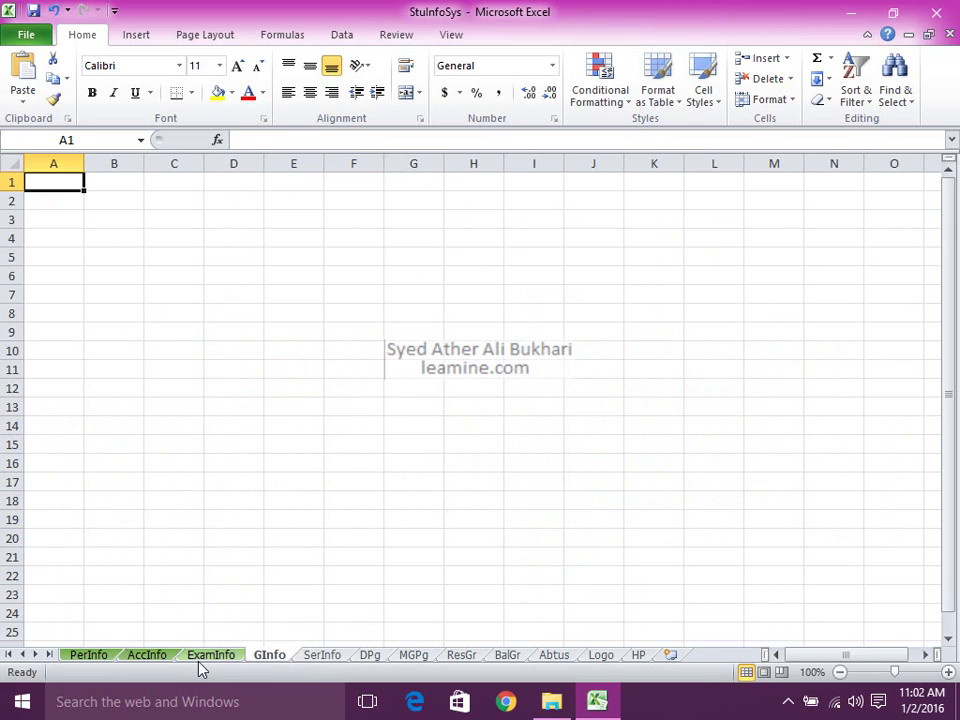
{"action": "left_click", "coordinate": [100, 655]}
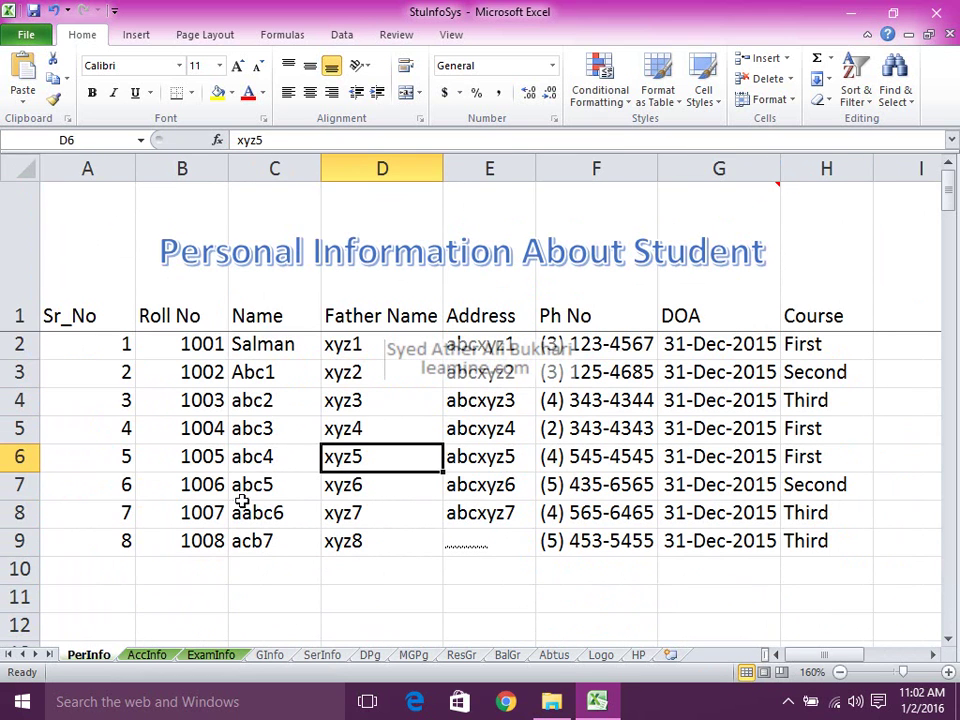
{"action": "left_click_drag", "start_coordinate": [268, 300], "coordinate": [285, 394]}
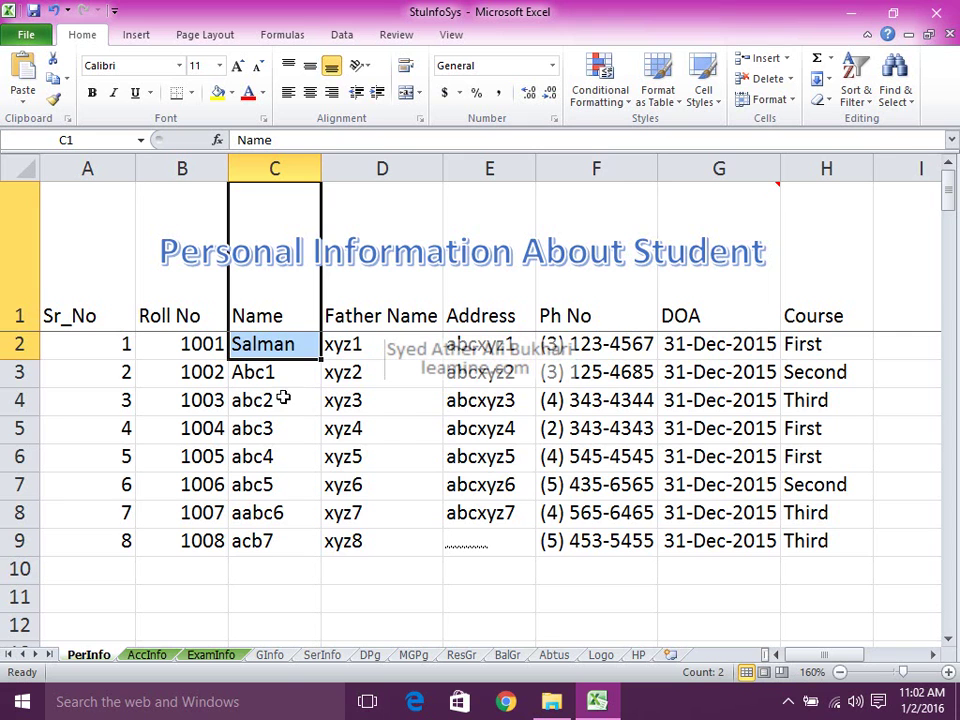
{"action": "left_click", "coordinate": [280, 658]}
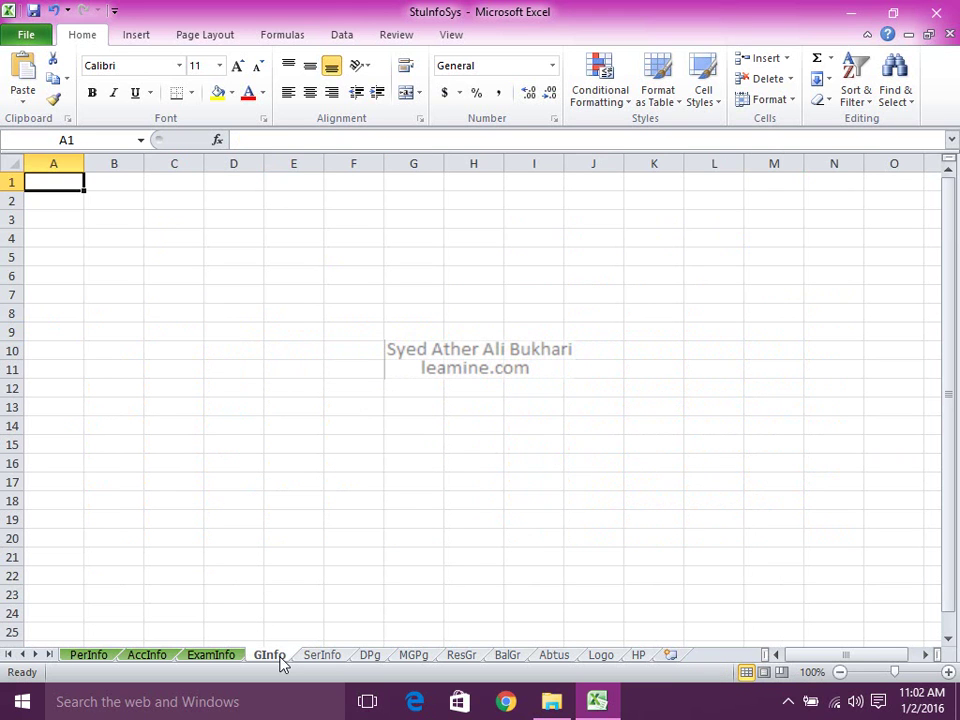
{"action": "left_click", "coordinate": [234, 657]}
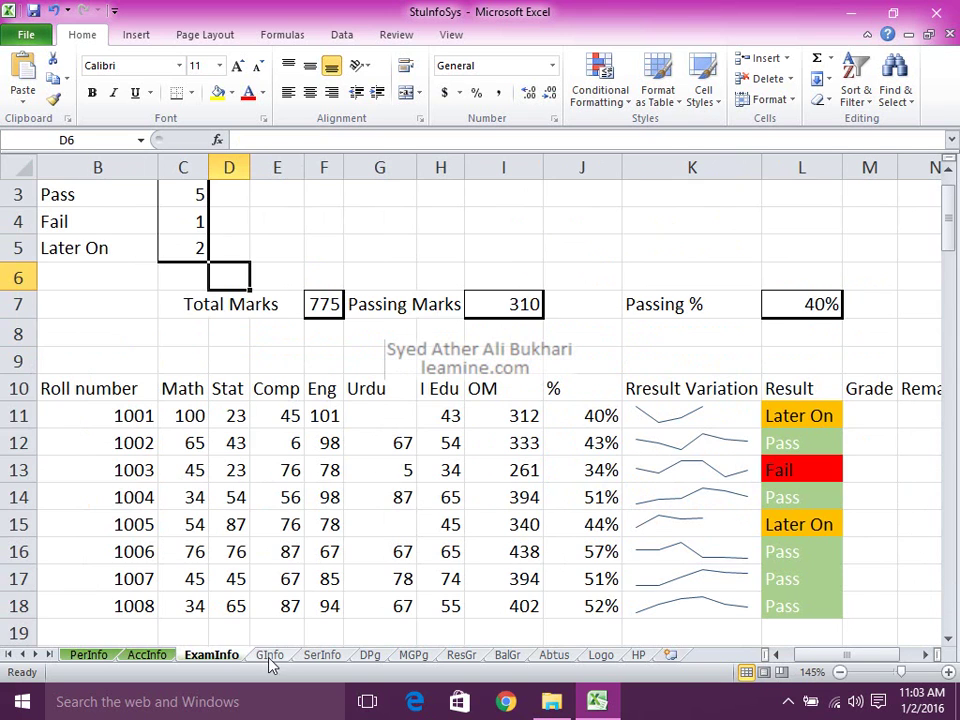
{"action": "left_click", "coordinate": [270, 657]}
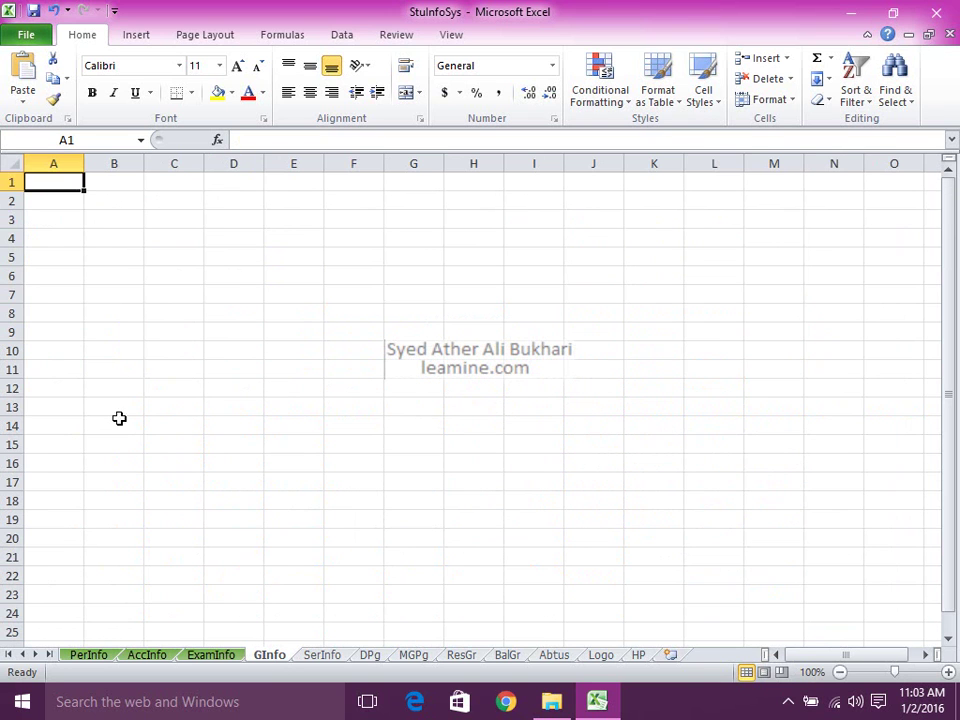
{"action": "left_click", "coordinate": [115, 240]}
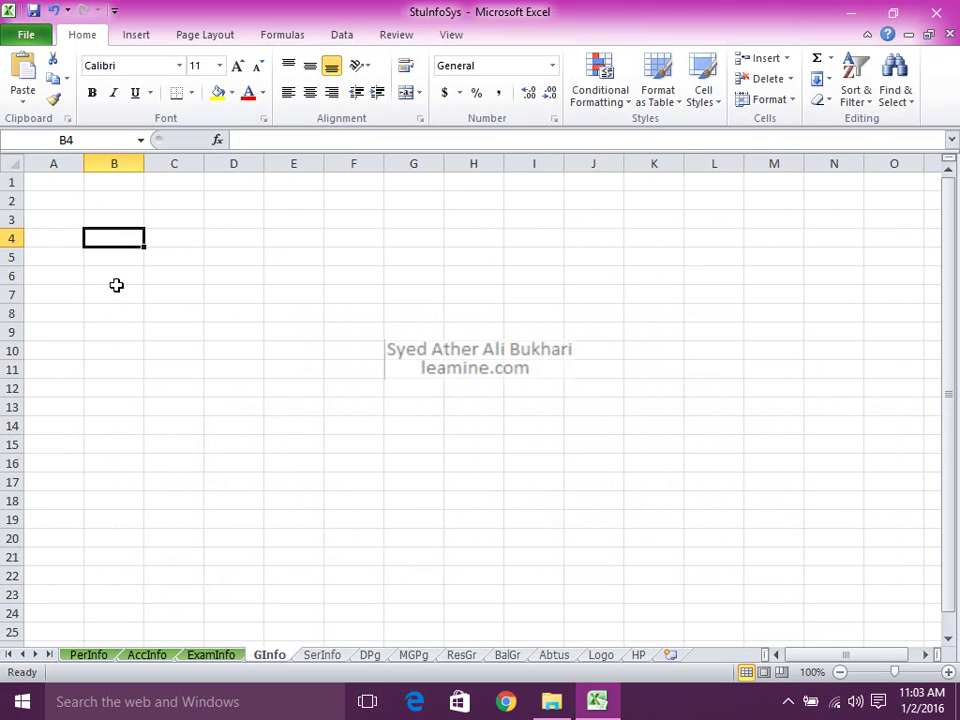
{"action": "left_click", "coordinate": [116, 260]}
Discard the first Name entry and check the AccInfo fee table before returning to GInfo.
{"action": "type", "text": "Name"}
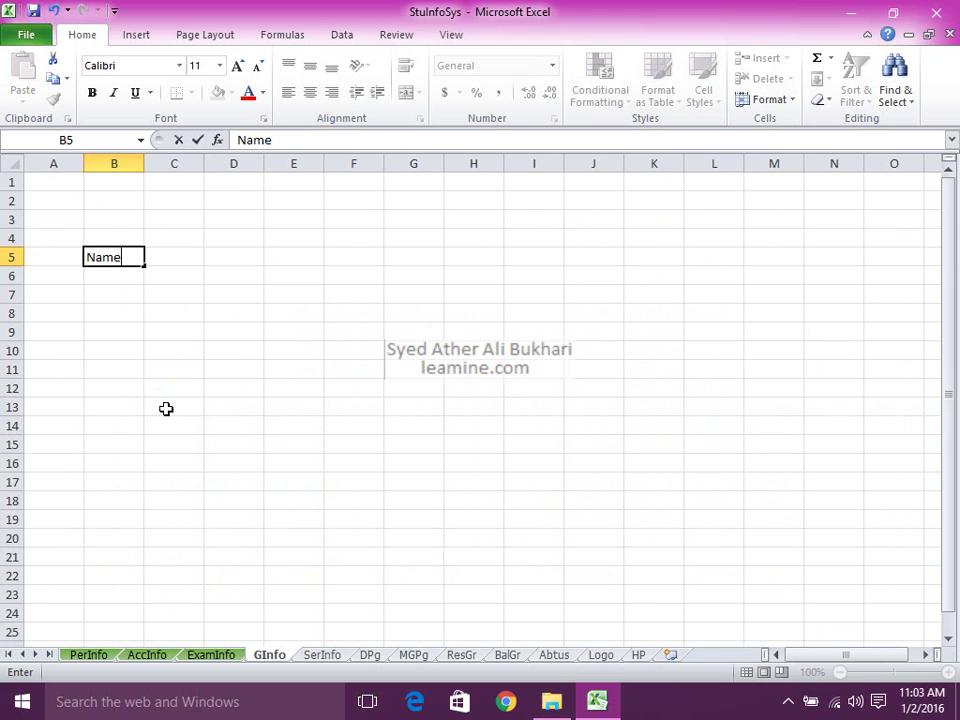
{"action": "key", "text": "Escape"}
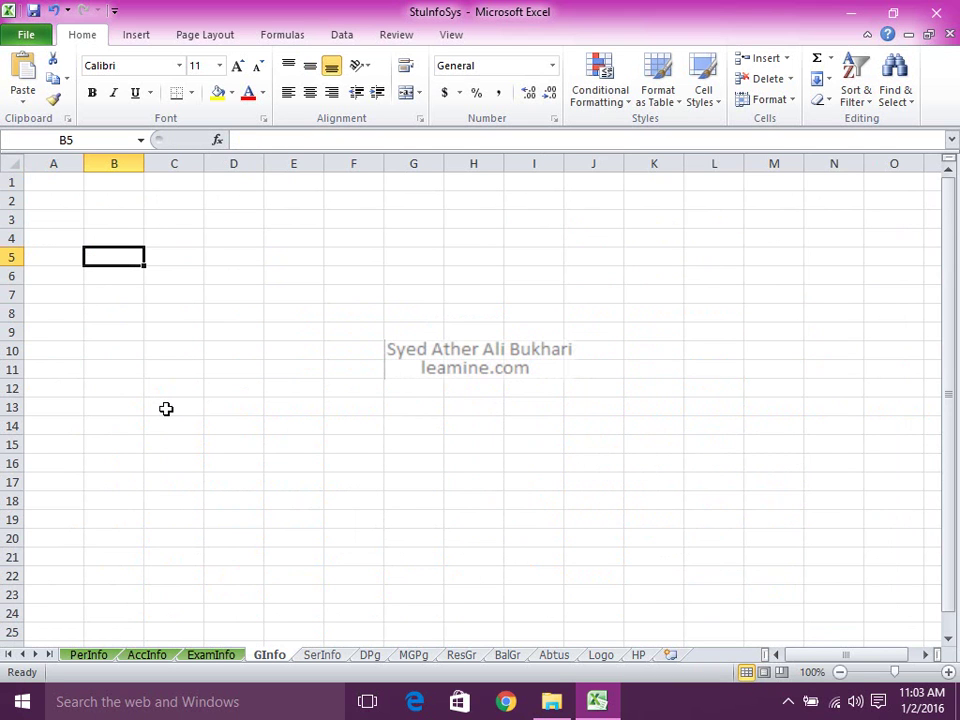
{"action": "left_click", "coordinate": [158, 656]}
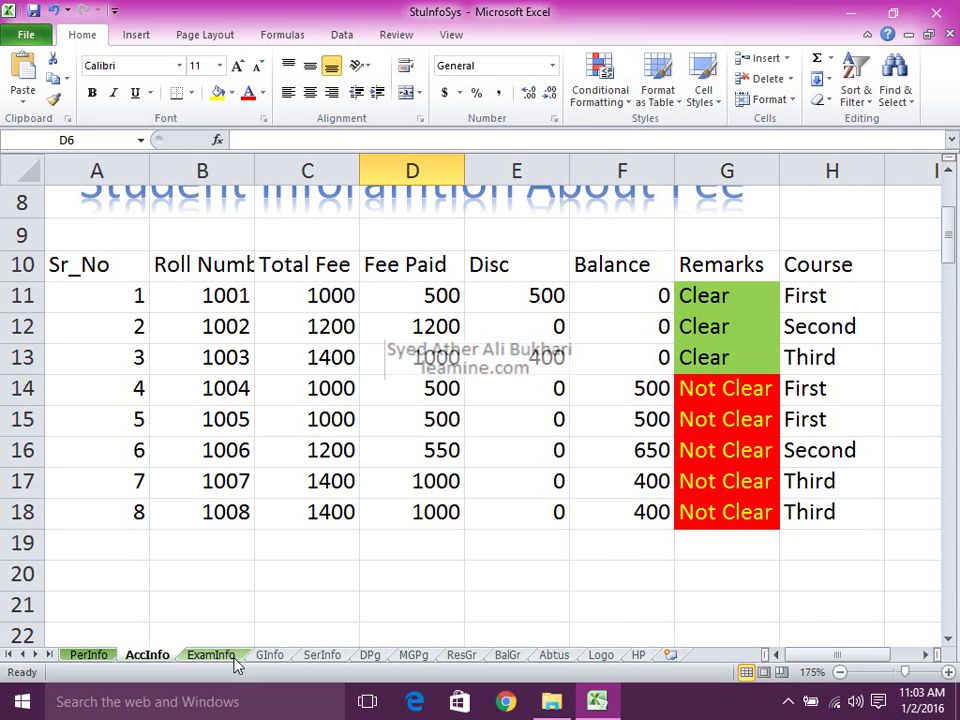
{"action": "left_click", "coordinate": [272, 656]}
Enter the headings Name, % and Balance in B5:D5 of GInfo.
{"action": "type", "text": "Name"}
{"action": "key", "text": "Tab"}
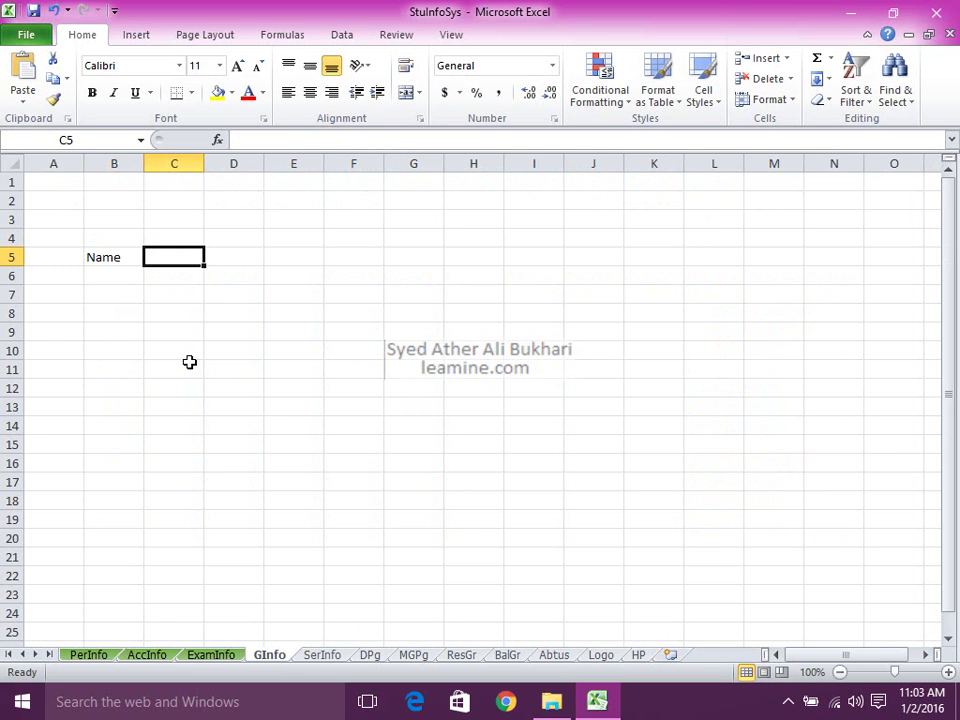
{"action": "type", "text": "%"}
{"action": "key", "text": "Tab"}
{"action": "type", "text": "Balan"}
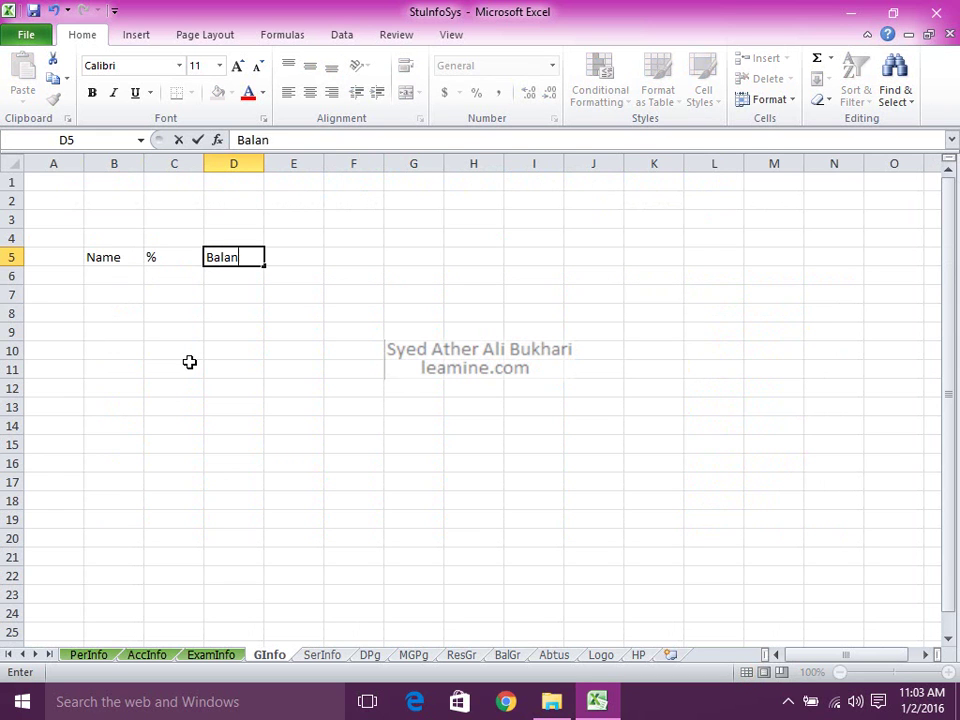
{"action": "type", "text": "ce"}
{"action": "key", "text": "Return"}
{"action": "key", "text": "Left"}
{"action": "key", "text": "Left"}
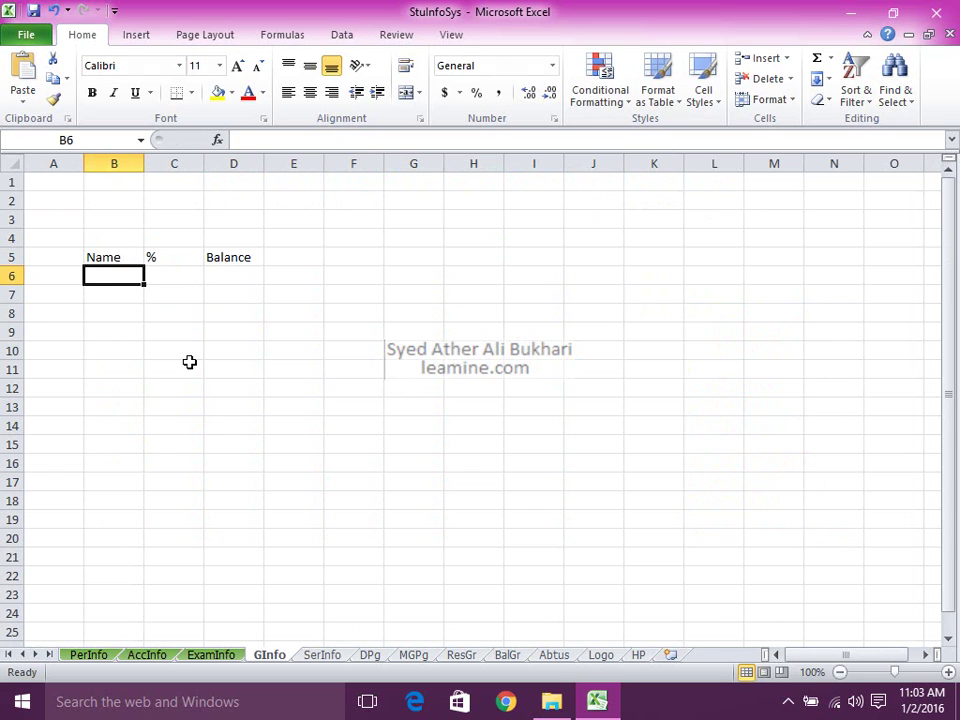
{"action": "type", "text": "=if("}
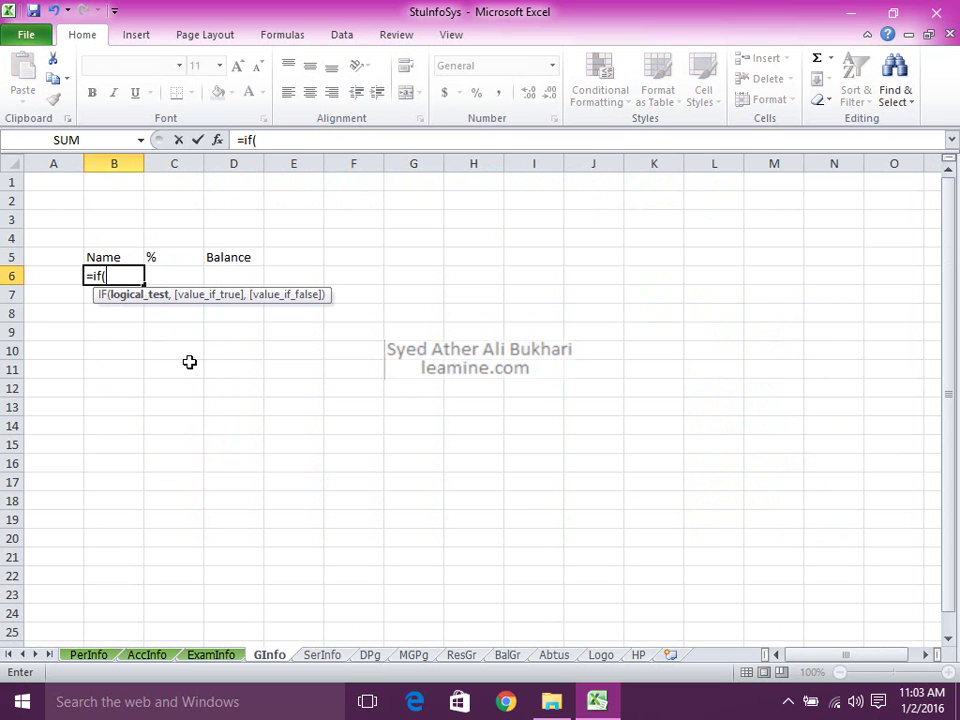
Enter =IF(PerInfo!C2="","",PerInfo!C2) in B6 to show the first student's name.
{"action": "left_click", "coordinate": [80, 655]}
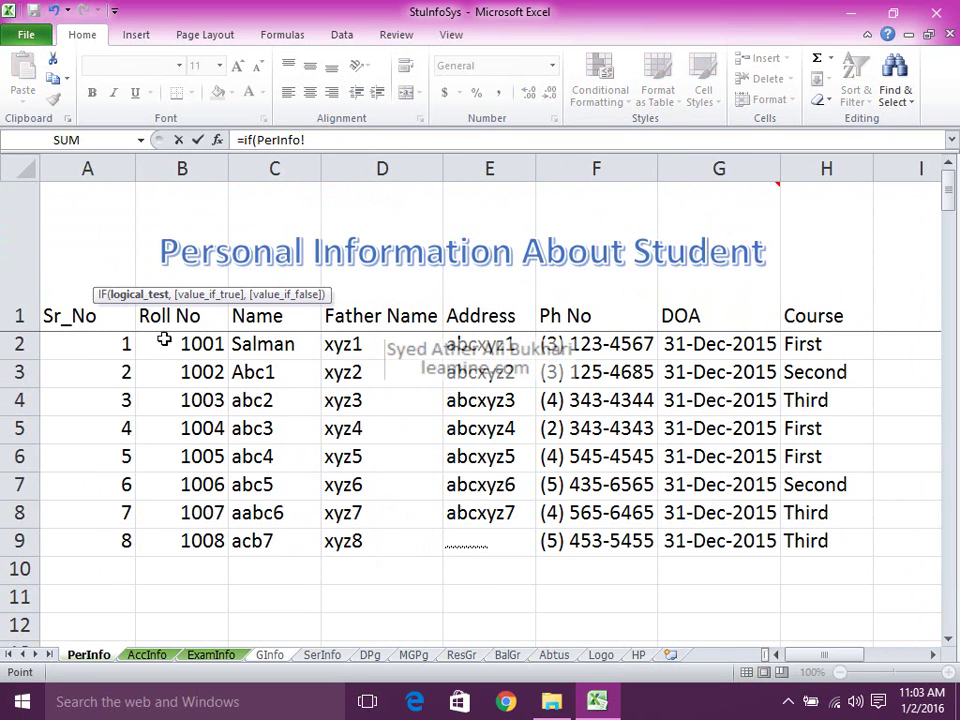
{"action": "left_click_drag", "start_coordinate": [240, 317], "coordinate": [250, 343]}
{"action": "left_click", "coordinate": [250, 343]}
{"action": "type", "text": "="}
{"action": "type", "text": "\","}
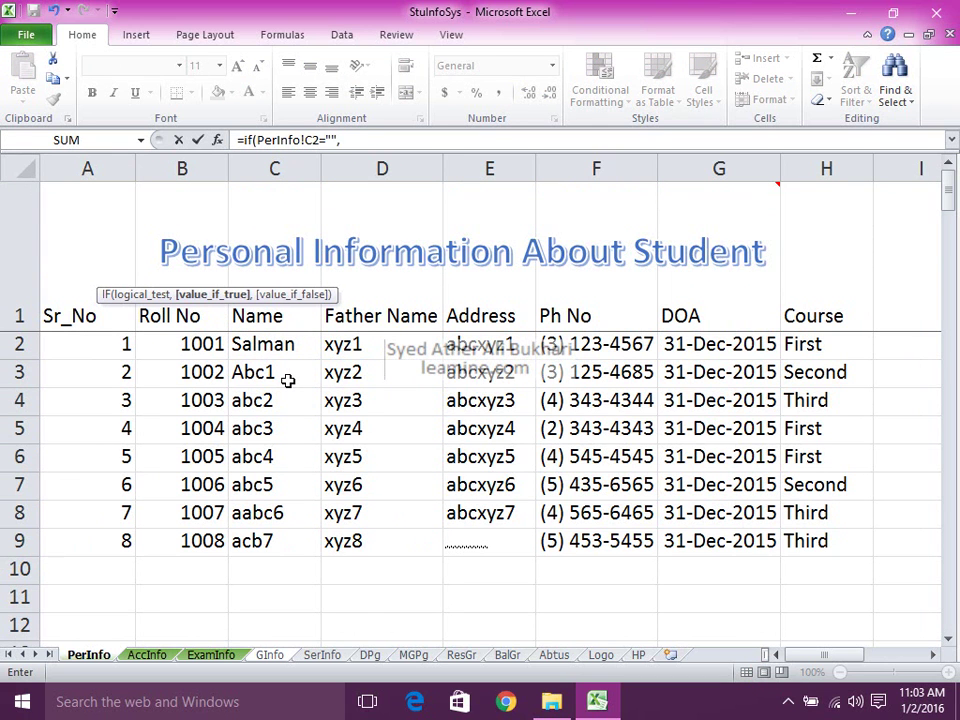
{"action": "type", "text": "\"\","}
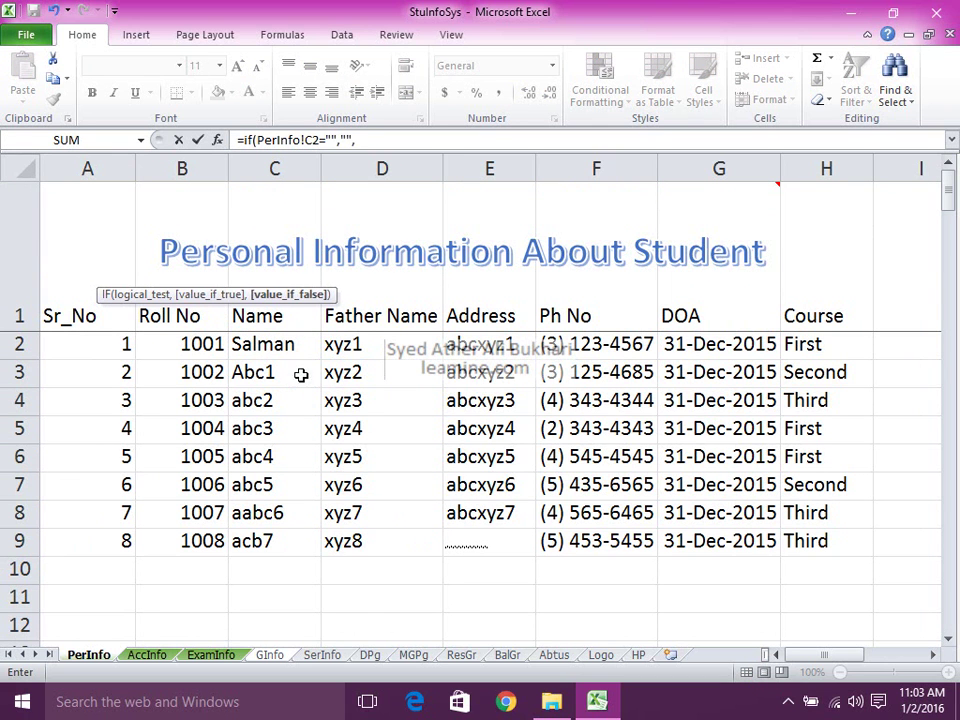
{"action": "left_click", "coordinate": [283, 344]}
{"action": "key", "text": "Return"}
{"action": "key", "text": "Up"}
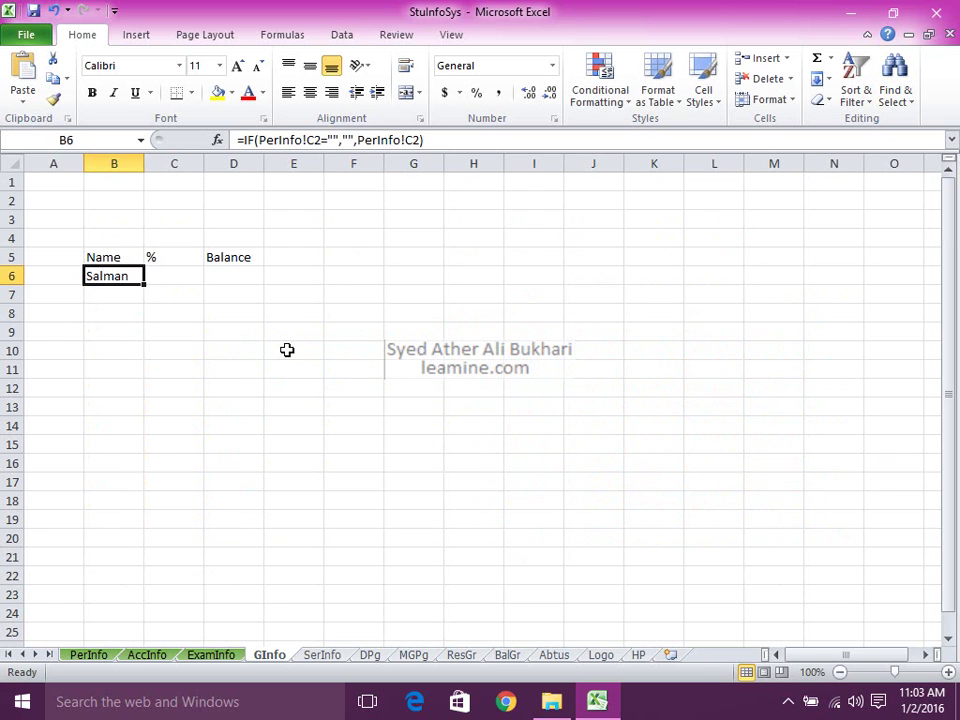
Enter =IF(ExamInfo!J11="","",ExamInfo!J11) in C6 to show the first student's exam percentage.
{"action": "left_click", "coordinate": [180, 274]}
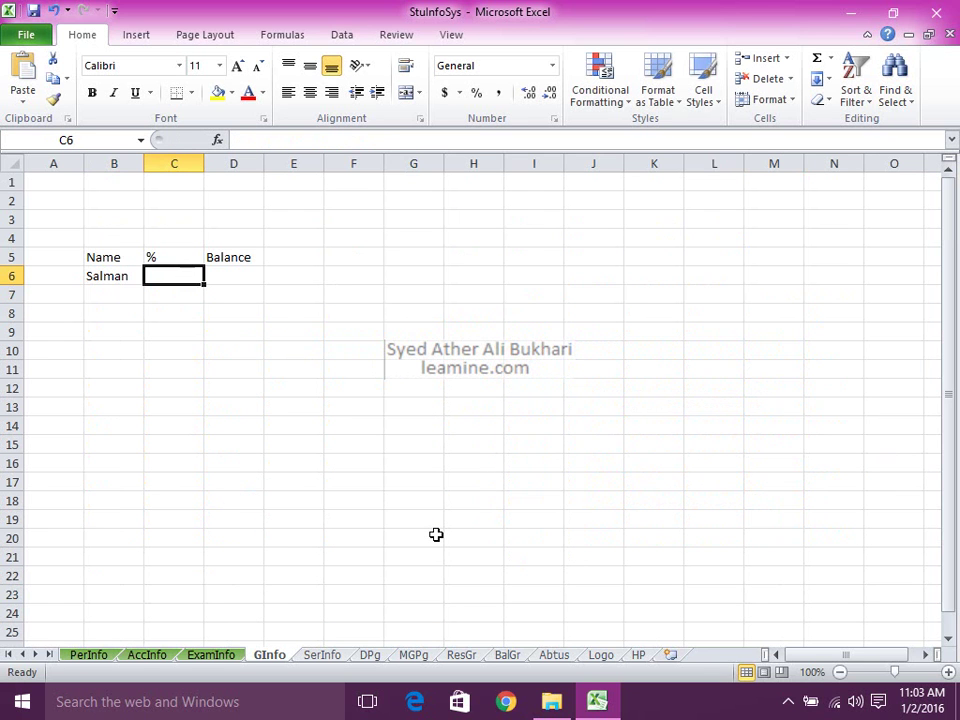
{"action": "type", "text": "=if("}
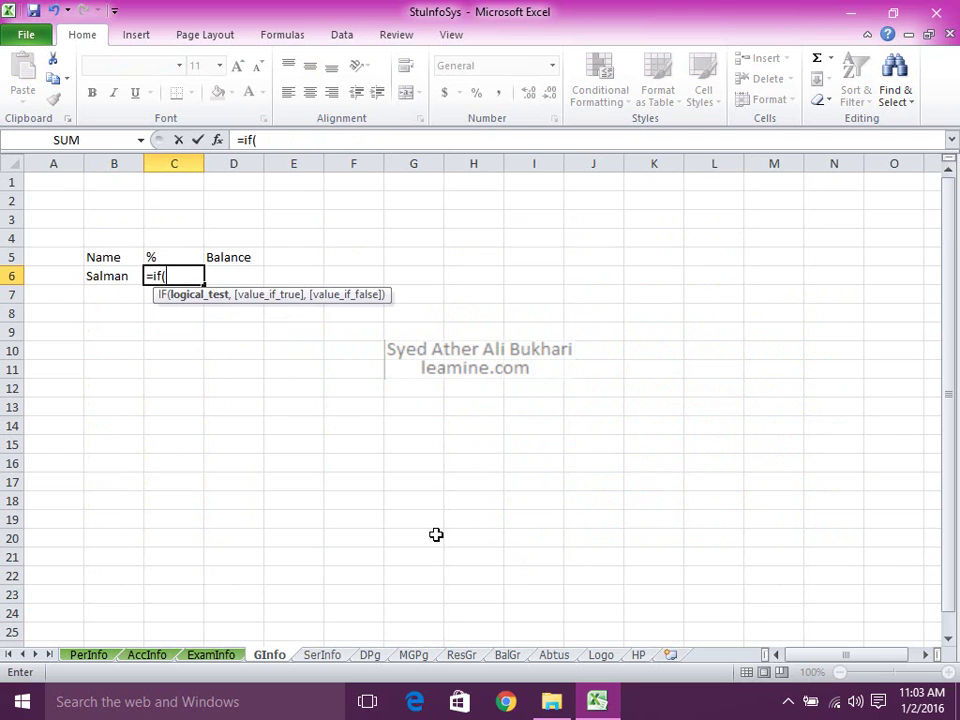
{"action": "left_click", "coordinate": [205, 655]}
{"action": "left_click", "coordinate": [578, 415]}
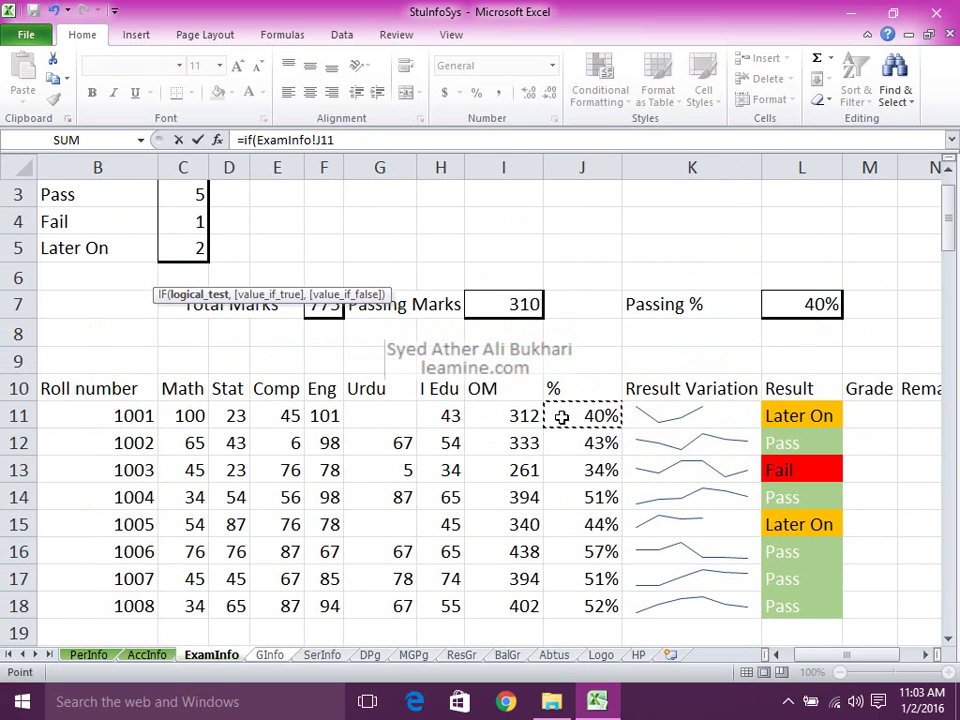
{"action": "type", "text": "=\"\","}
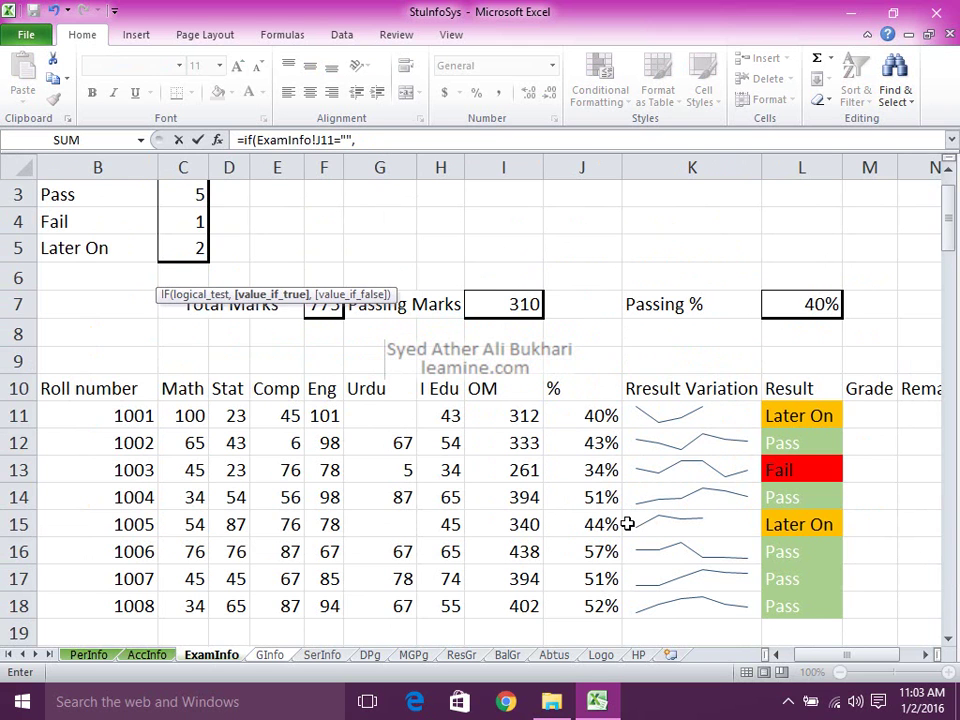
{"action": "type", "text": "\"\","}
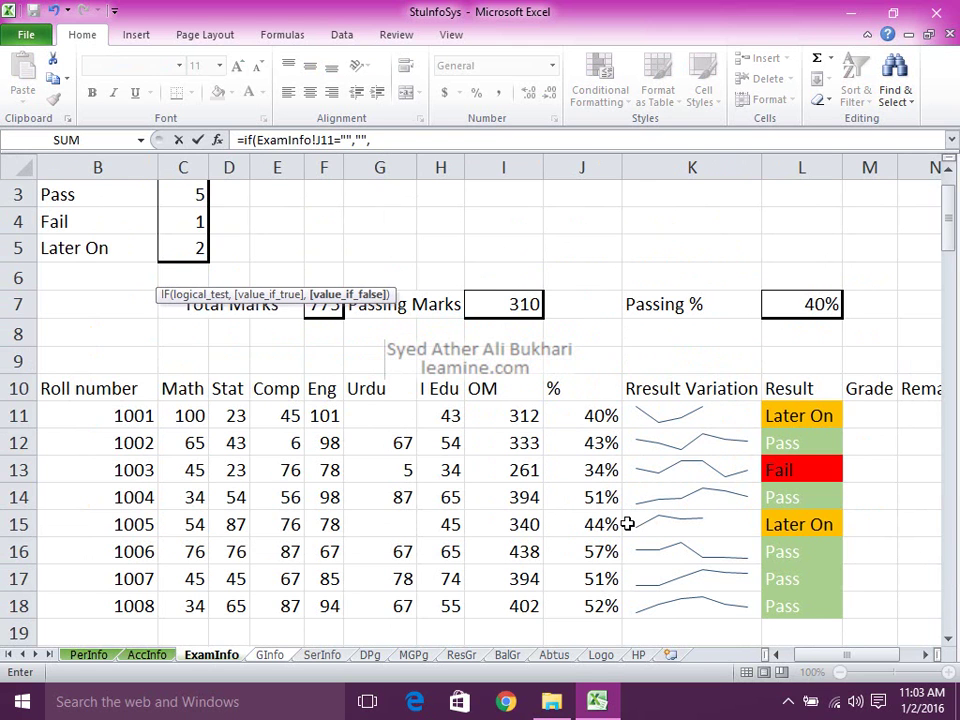
{"action": "left_click", "coordinate": [596, 415]}
{"action": "key", "text": "Return"}
{"action": "key", "text": "Up"}
{"action": "key", "text": "Right"}
{"action": "type", "text": "="}
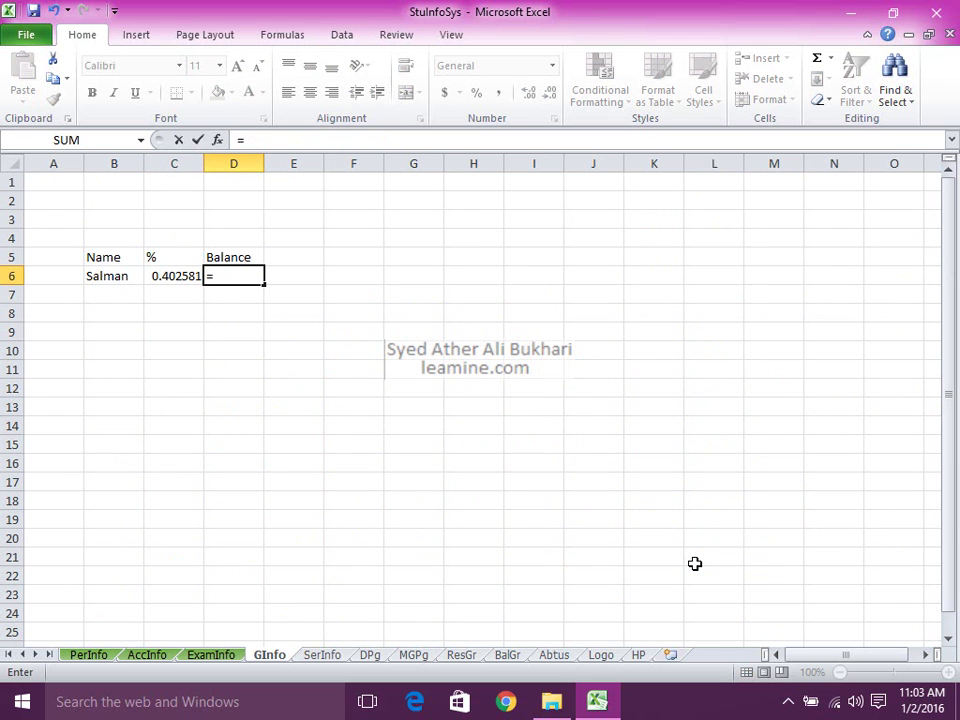
{"action": "type", "text": "if("}
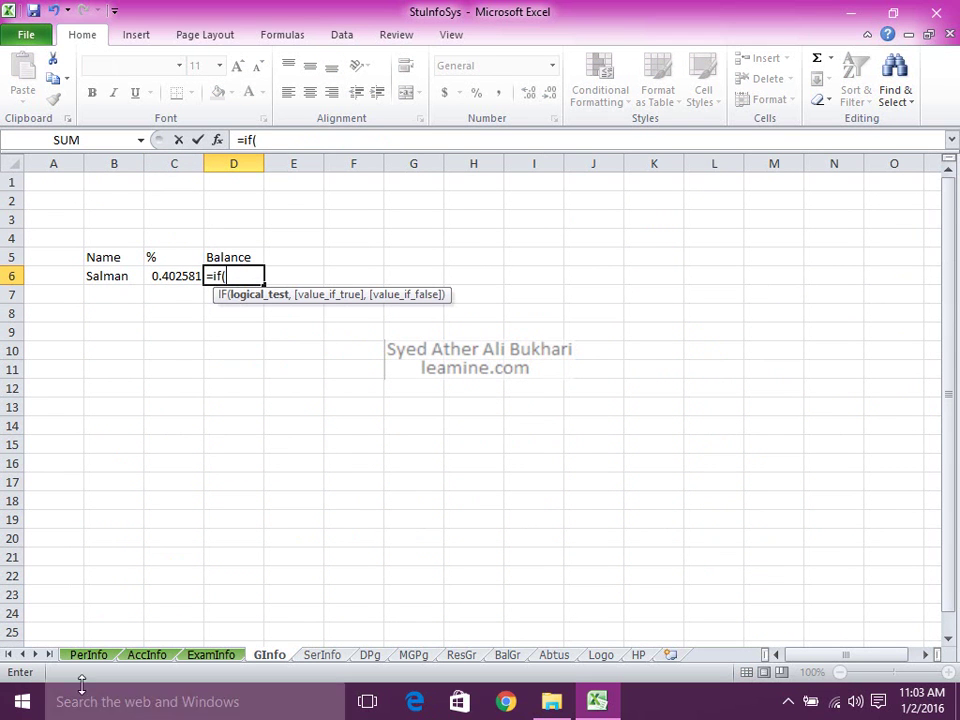
Enter =IF(AccInfo!F11="","",AccInfo!F11) in D6 to show the first student's fee balance.
{"action": "left_click", "coordinate": [172, 658]}
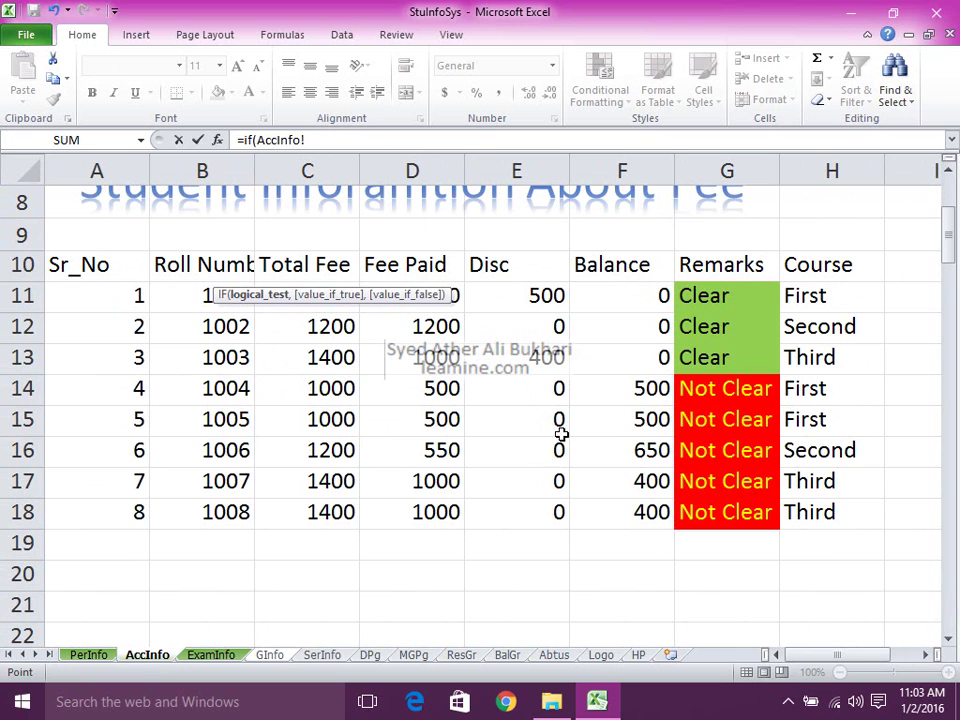
{"action": "left_click", "coordinate": [615, 298]}
{"action": "type", "text": "=\"\",\"\""}
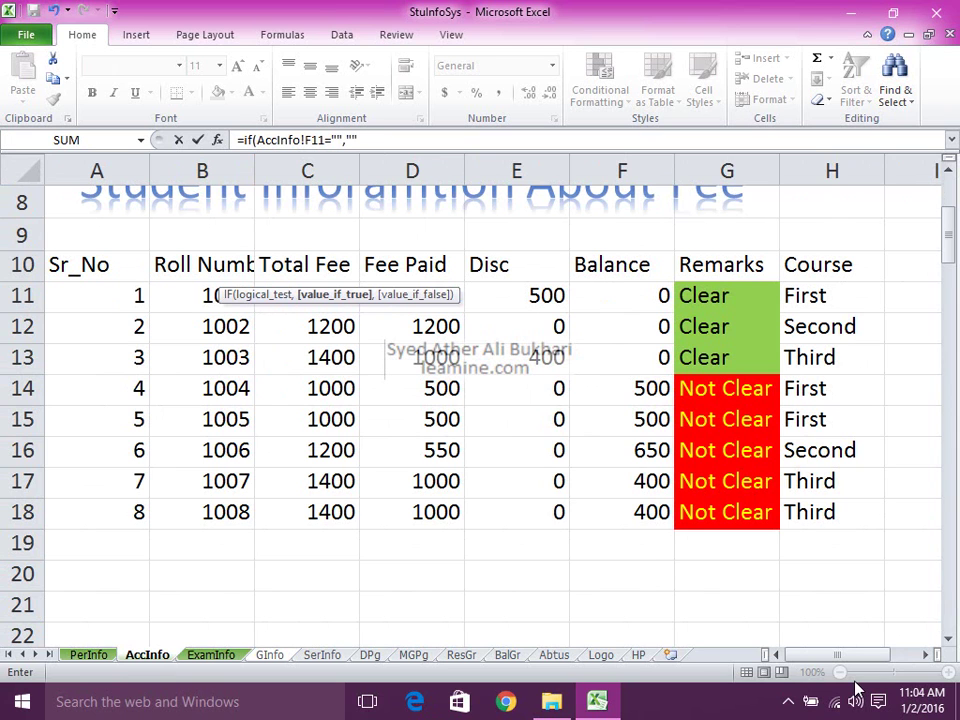
{"action": "type", "text": ","}
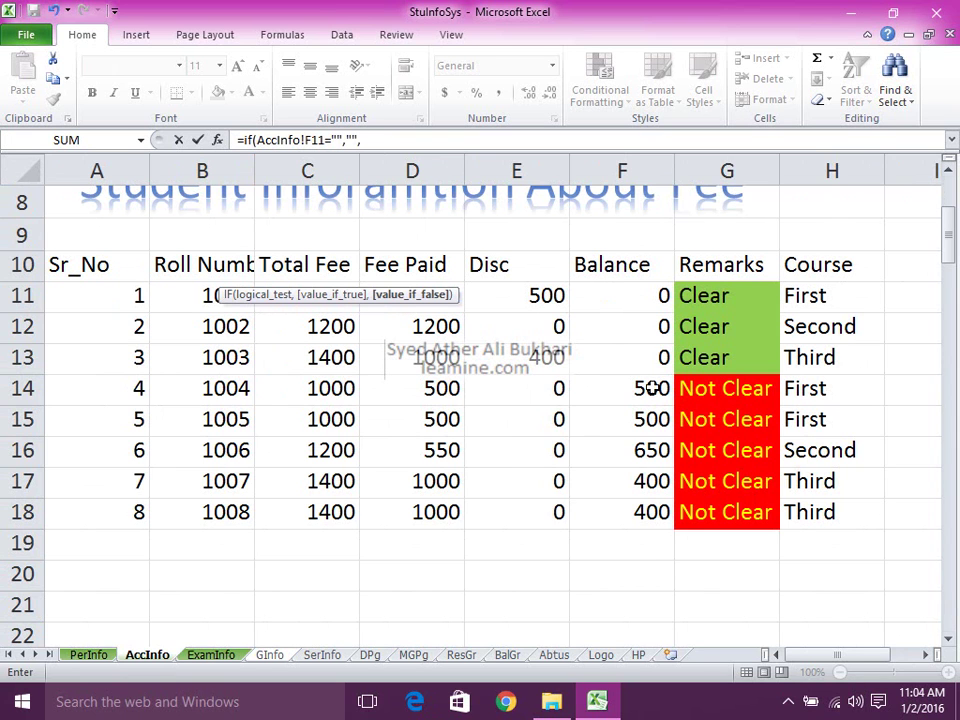
{"action": "left_click", "coordinate": [615, 284]}
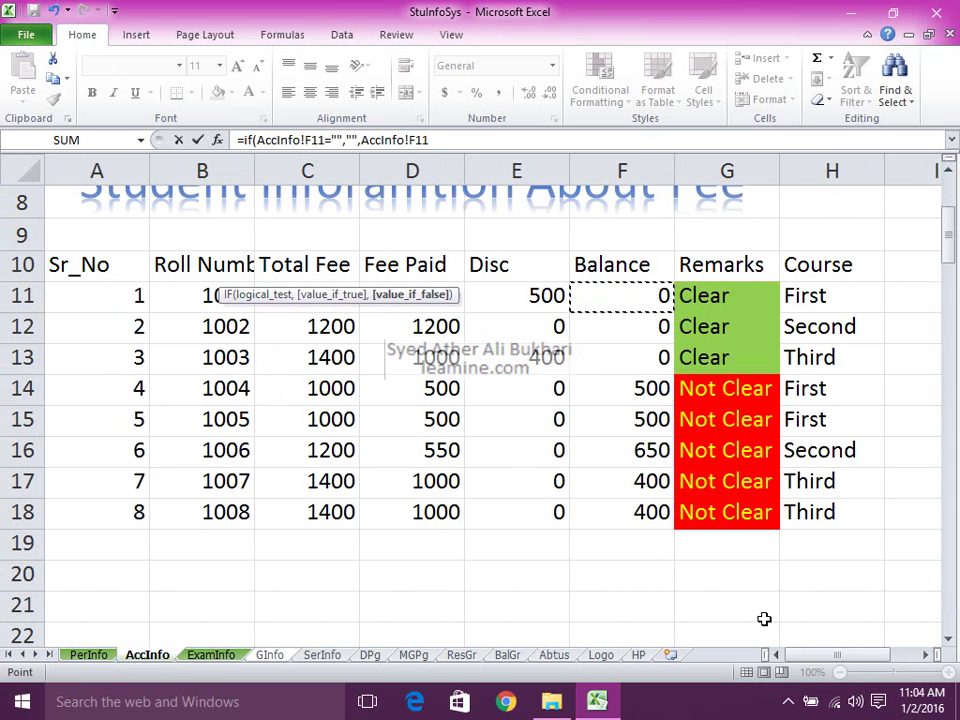
{"action": "key", "text": "Return"}
{"action": "key", "text": "Up"}
Fill the B6:D6 formulas down through row 13 for all eight students.
{"action": "mouse_move", "coordinate": [138, 276]}
{"action": "left_mouse_down"}
{"action": "mouse_move", "coordinate": [262, 283]}
{"action": "mouse_move", "coordinate": [266, 716]}
{"action": "mouse_move", "coordinate": [270, 104]}
{"action": "left_mouse_up"}
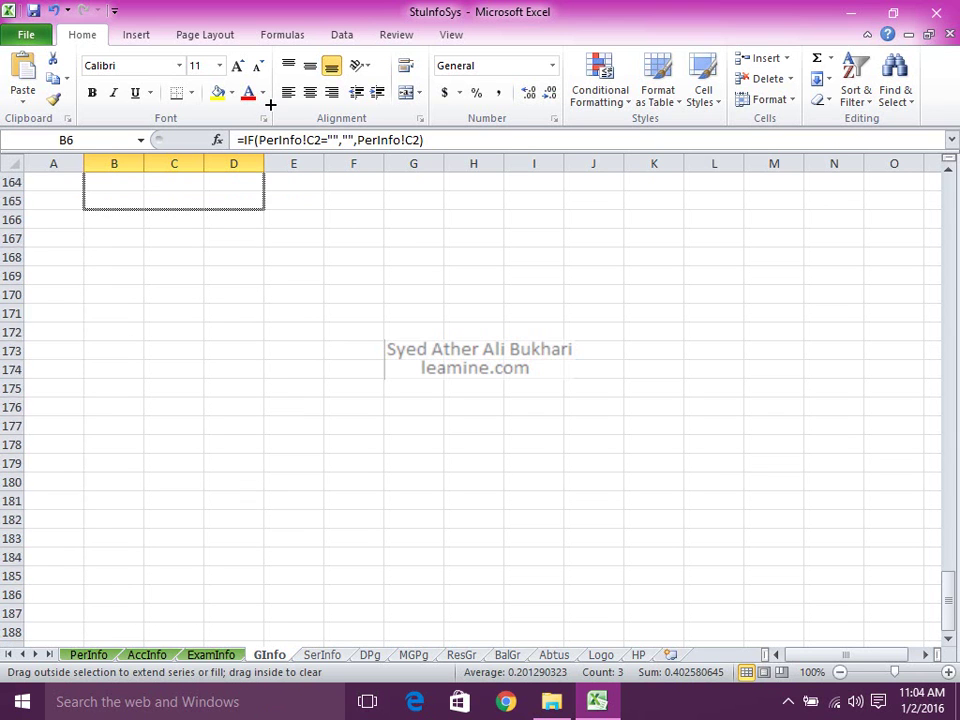
{"action": "left_click_drag", "start_coordinate": [270, 104], "coordinate": [266, 376]}
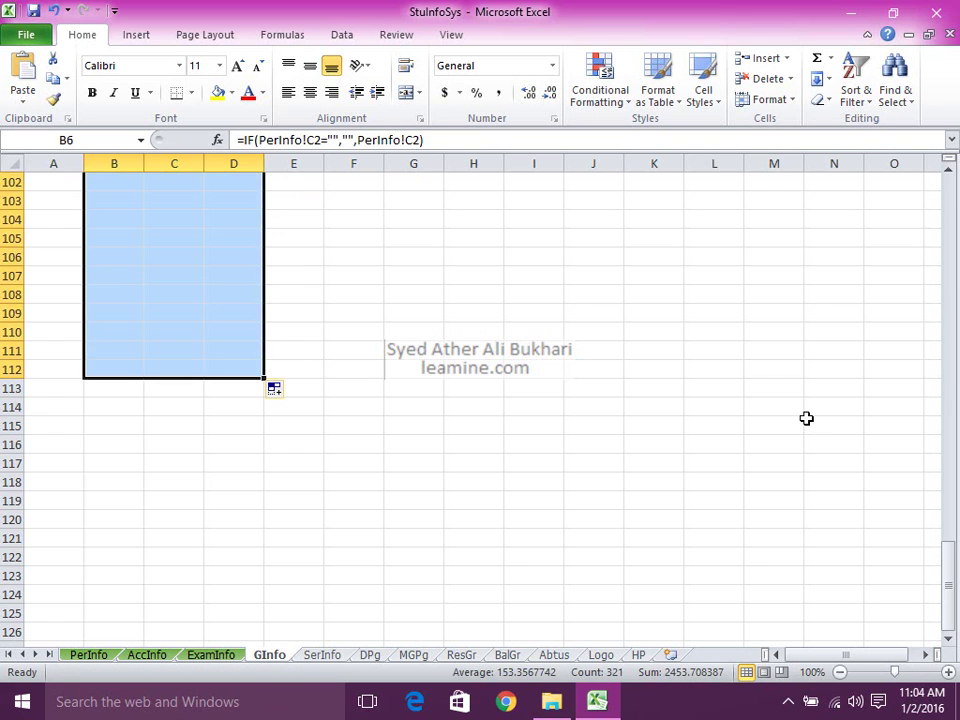
{"action": "key", "text": "Up"}
{"action": "key", "text": "Up"}
{"action": "key", "text": "Down"}
{"action": "key", "text": "Up"}
{"action": "key", "text": "Up"}
{"action": "key", "text": "Down"}
{"action": "key", "text": "Down"}
{"action": "key", "text": "Down"}
{"action": "key", "text": "Right"}
Format the % column values from C6 downward as percentages with Ctrl+Shift+%.
{"action": "key", "text": "ctrl+shift+Down"}
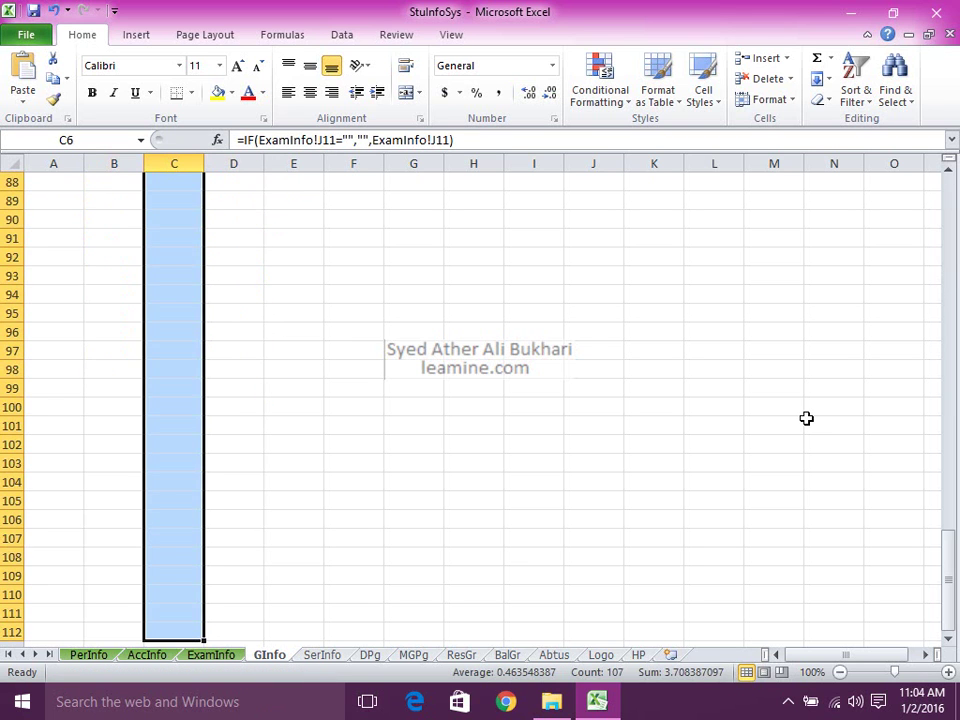
{"action": "key", "text": "ctrl+shift+5"}
{"action": "key", "text": "Up"}
{"action": "key", "text": "ctrl+Up"}
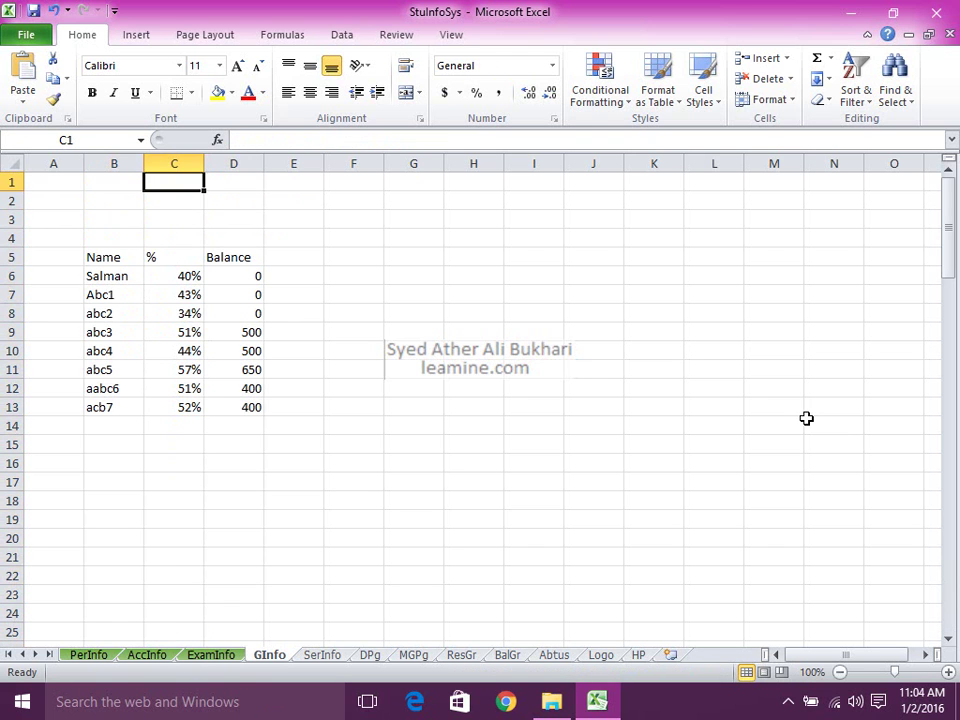
{"action": "key", "text": "Down"}
{"action": "key", "text": "Down"}
{"action": "key", "text": "Down"}
{"action": "key", "text": "Down"}
{"action": "key", "text": "Left"}
{"action": "key", "text": "shift+Right"}
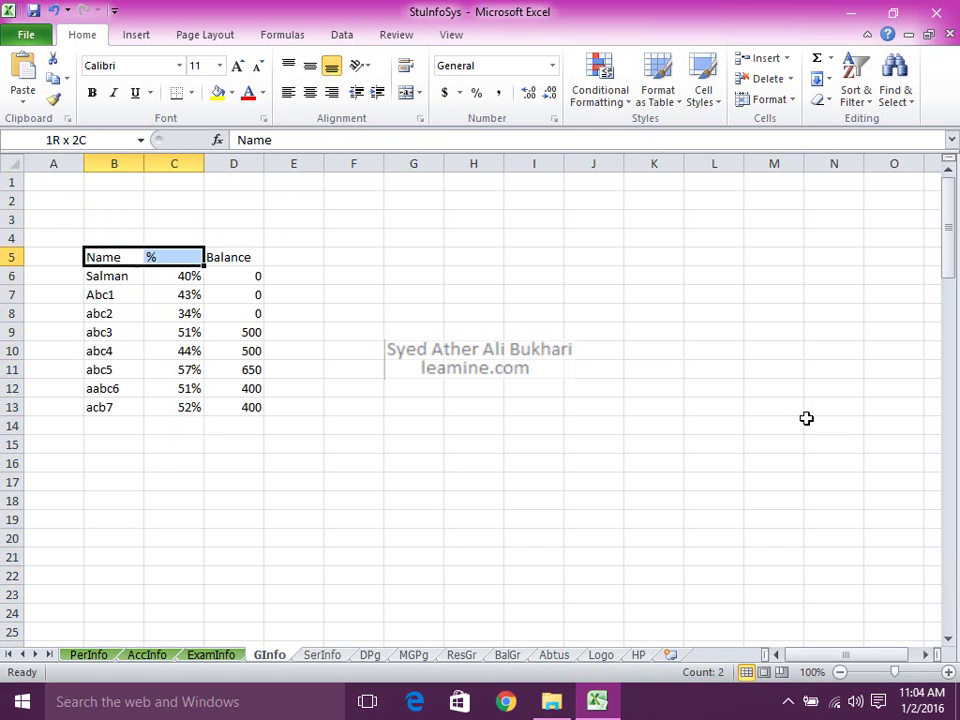
{"action": "key", "text": "shift+Right"}
Raise the B5:D5 Name, % and Balance headings to 14-point font, then deselect them.
{"action": "key", "text": "Return"}
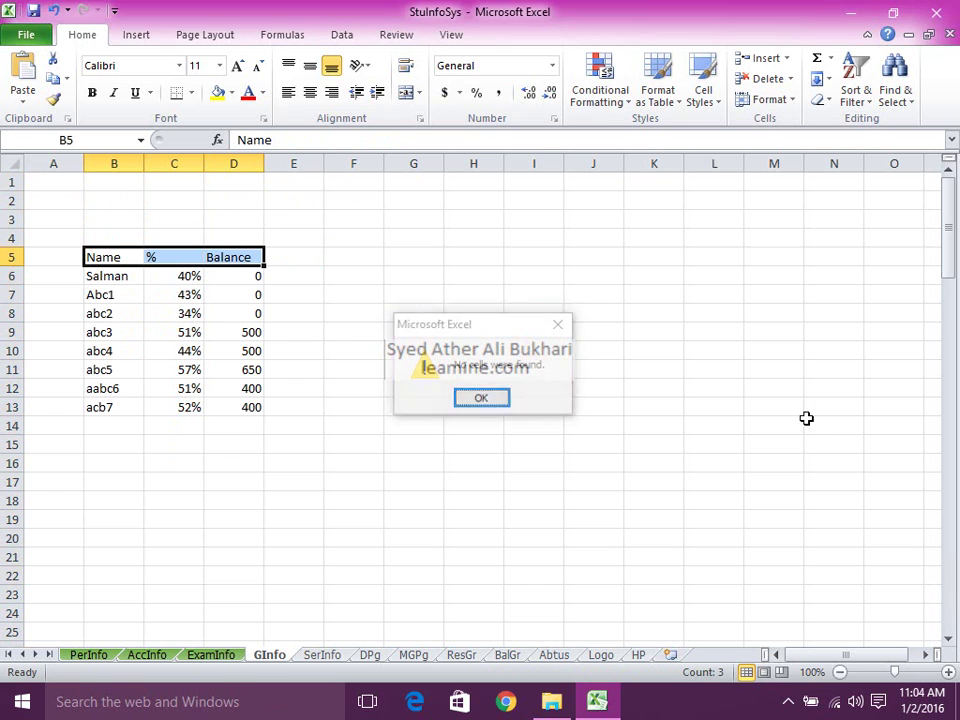
{"action": "left_click", "coordinate": [238, 66]}
{"action": "left_click", "coordinate": [238, 66]}
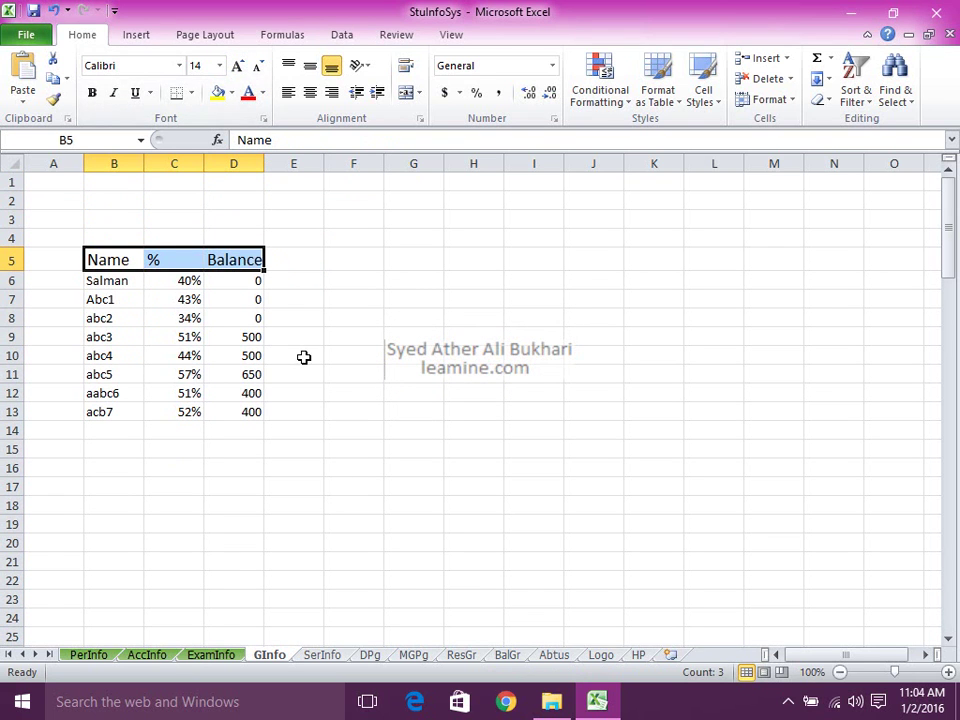
{"action": "scroll", "coordinate": [306, 365], "scroll_direction": "up", "scroll_amount": 2}
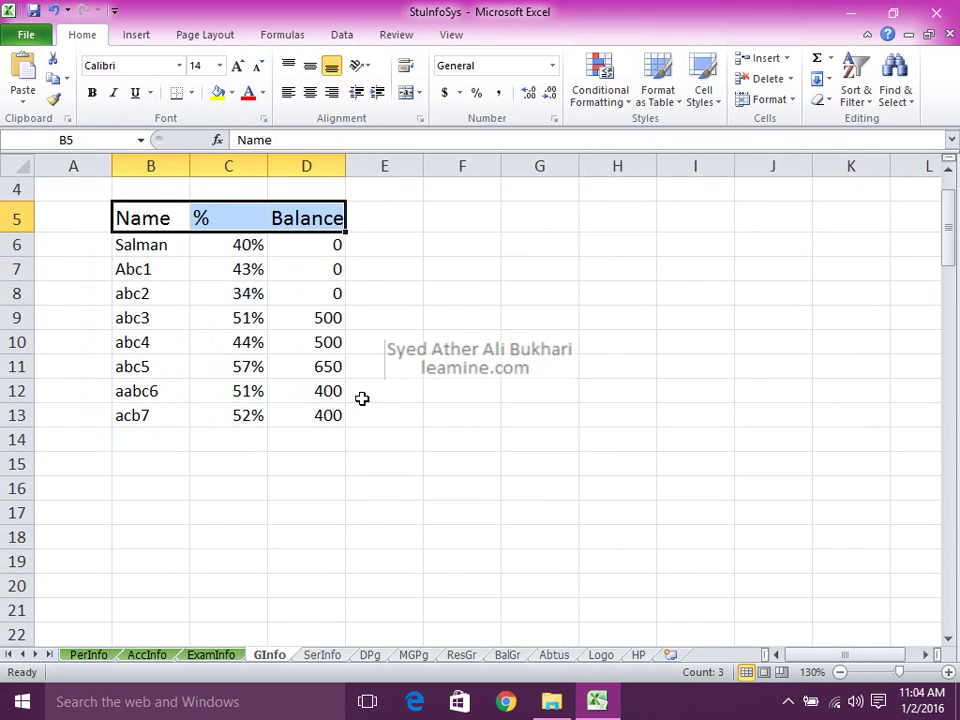
{"action": "left_click", "coordinate": [378, 414]}
{"action": "scroll", "coordinate": [466, 473], "scroll_direction": "up", "scroll_amount": 1}
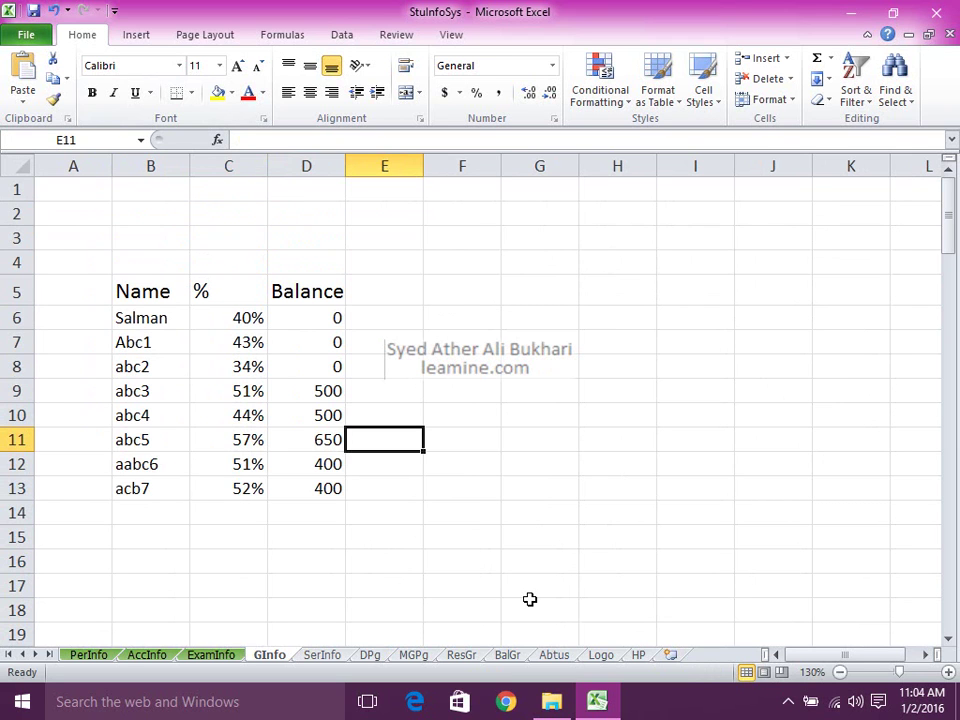
{"action": "left_click", "coordinate": [787, 703]}
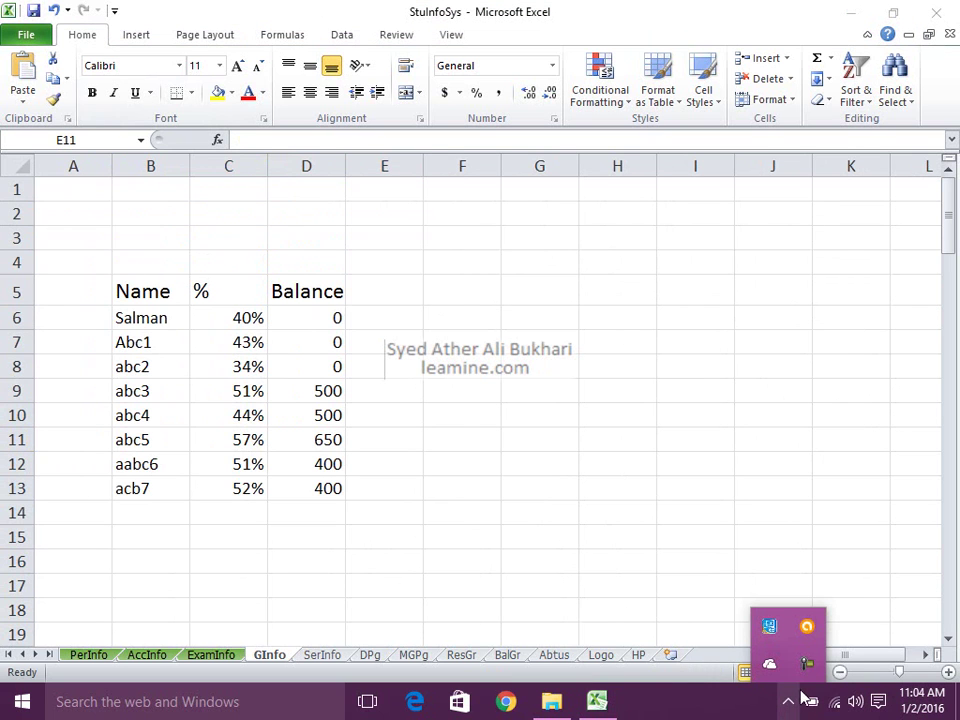